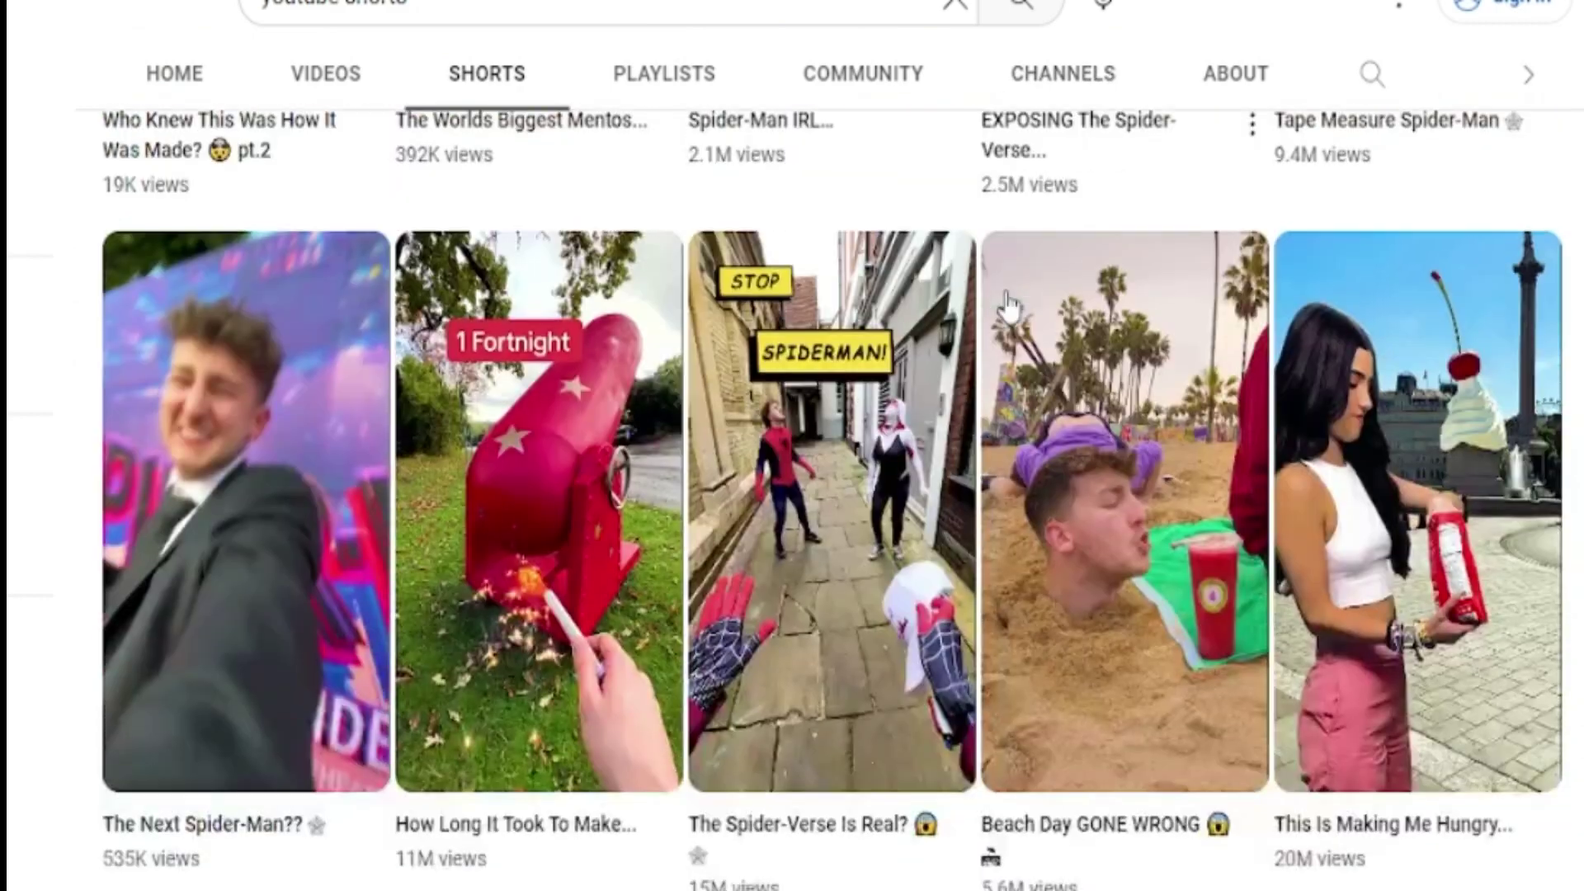
# Browse the YouTube channel's About and Playlists pages, then return to its Shorts grid.
pyautogui.scroll(-10, 1007, 305)
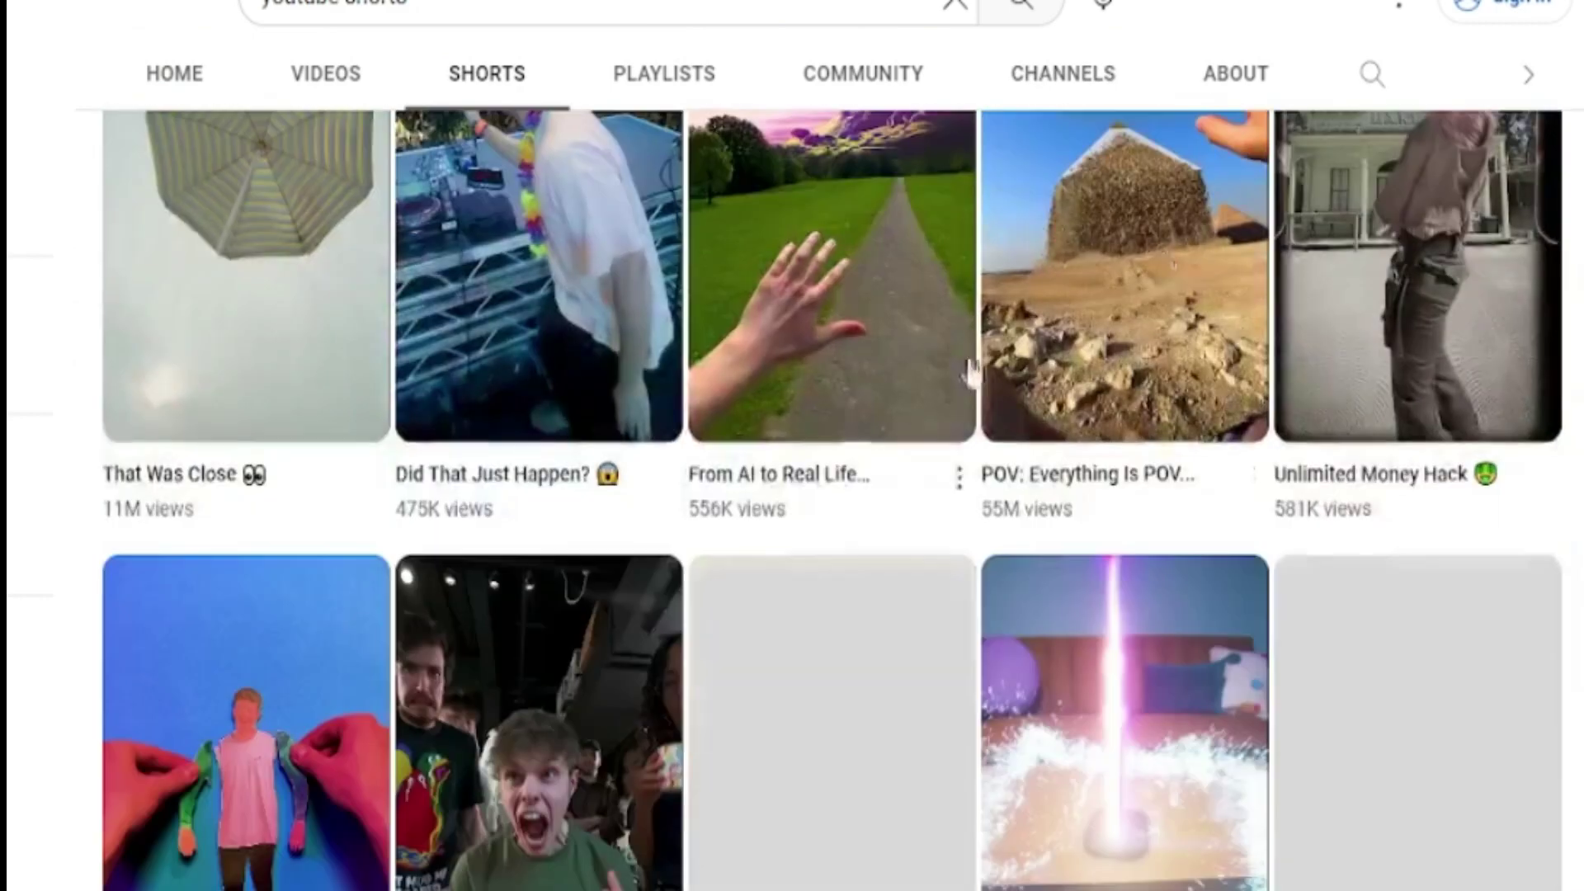
pyautogui.click(1213, 75)
pyautogui.scroll(-1, 693, 353)
pyautogui.scroll(5, 846, 456)
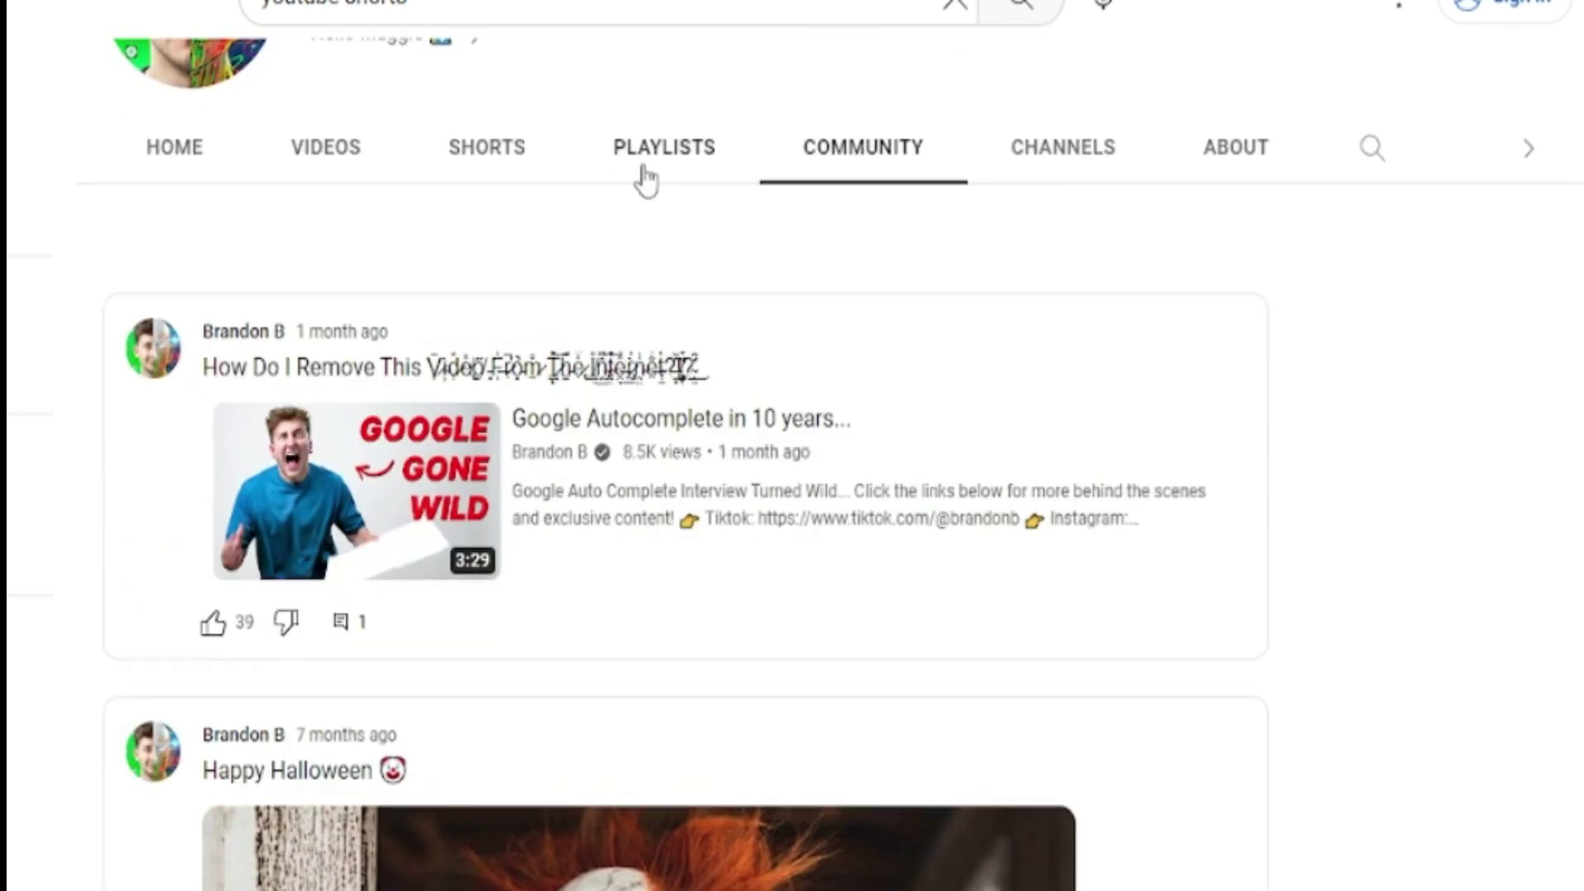
pyautogui.click(645, 176)
pyautogui.click(481, 603)
pyautogui.scroll(-20, 962, 212)
pyautogui.scroll(-15, 1116, 360)
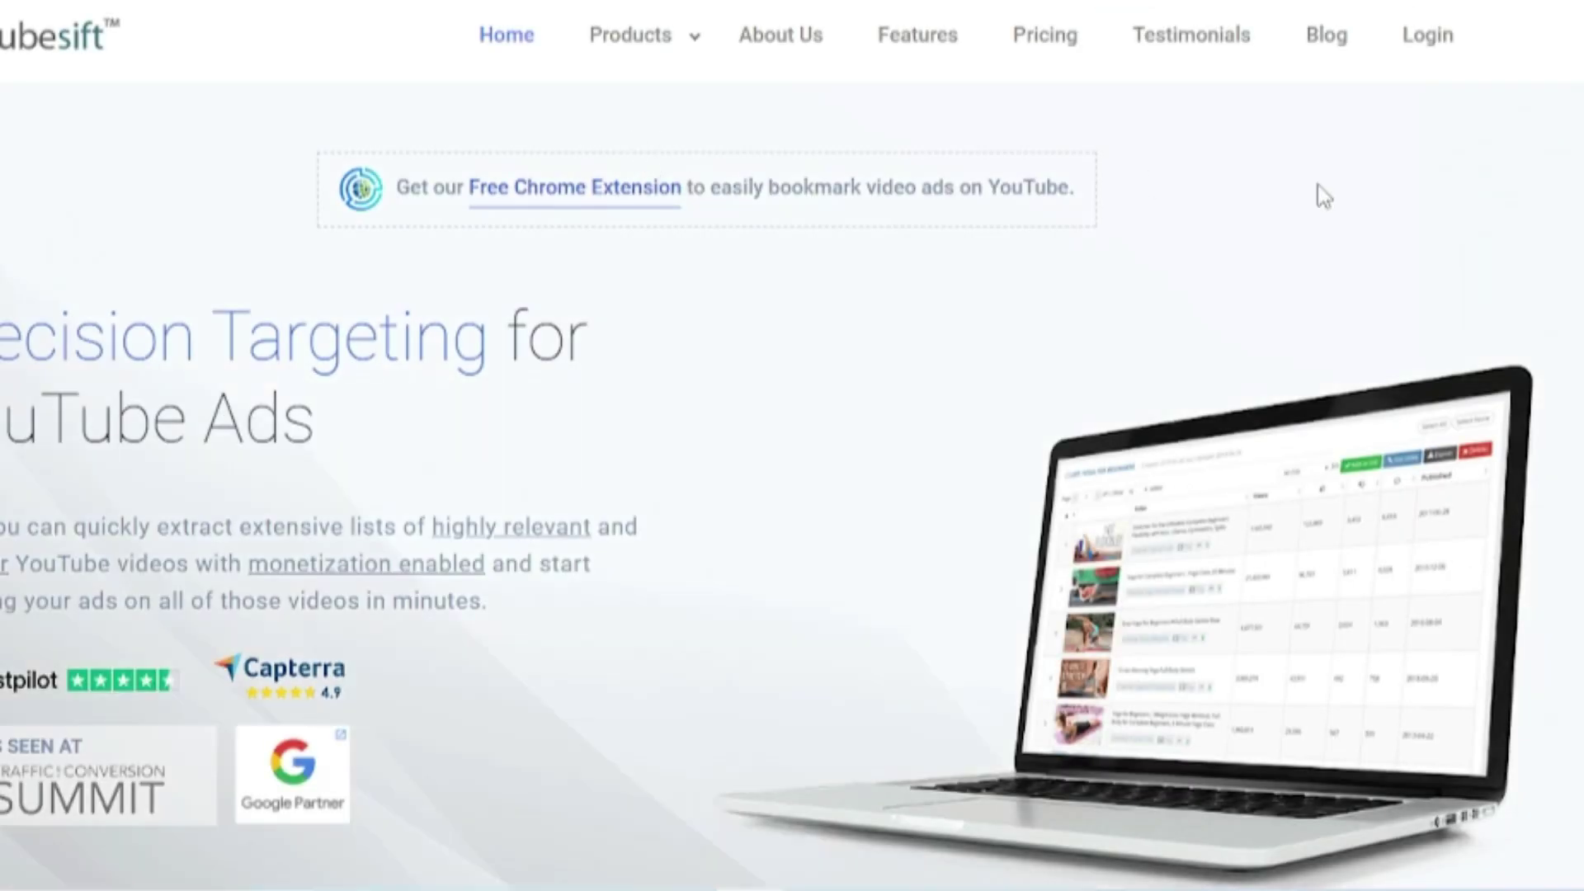
# Scroll through the TubeSift home page to reach the Search for Video Placements dashboard.
pyautogui.scroll(-5, 1224, 247)
pyautogui.scroll(4, 1214, 248)
pyautogui.scroll(-3, 519, 407)
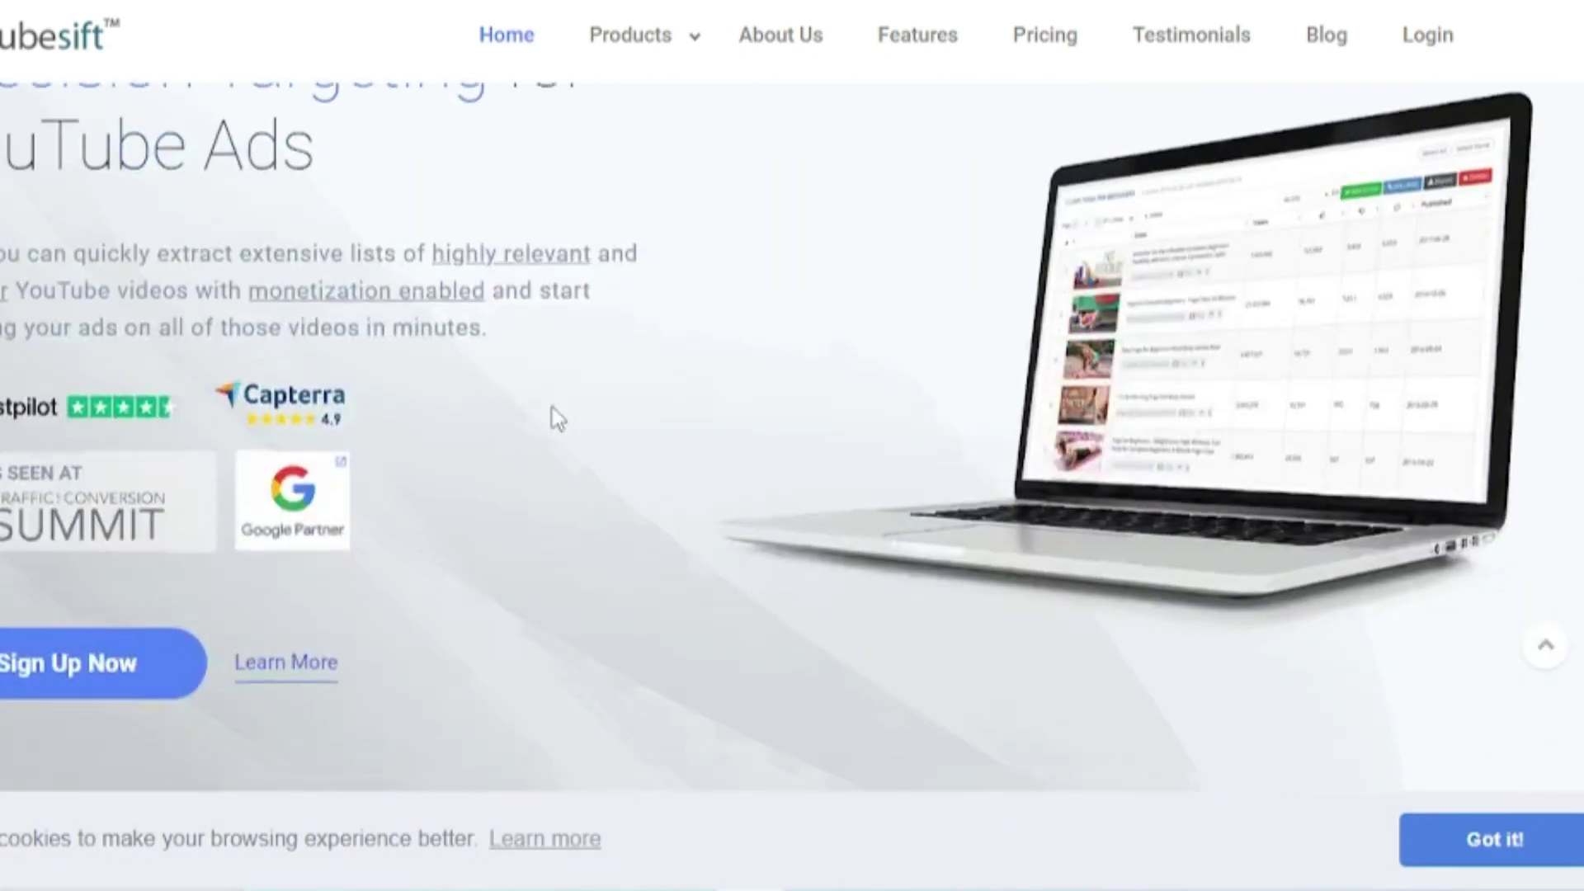
pyautogui.scroll(-12, 558, 419)
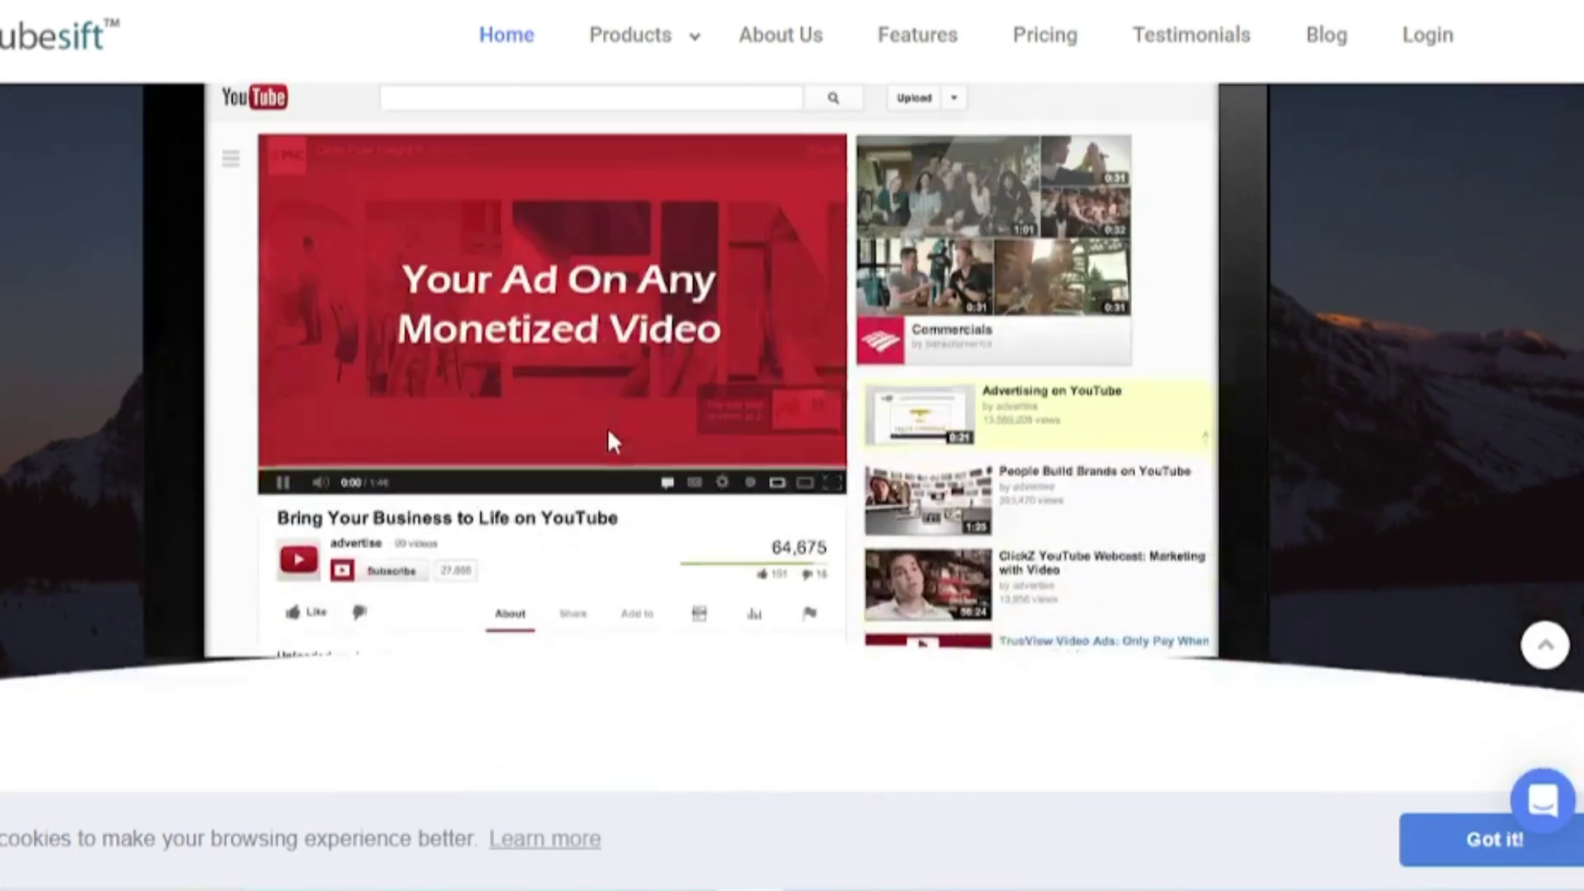
pyautogui.scroll(-2, 607, 427)
pyautogui.scroll(3, 607, 427)
pyautogui.scroll(-6, 607, 427)
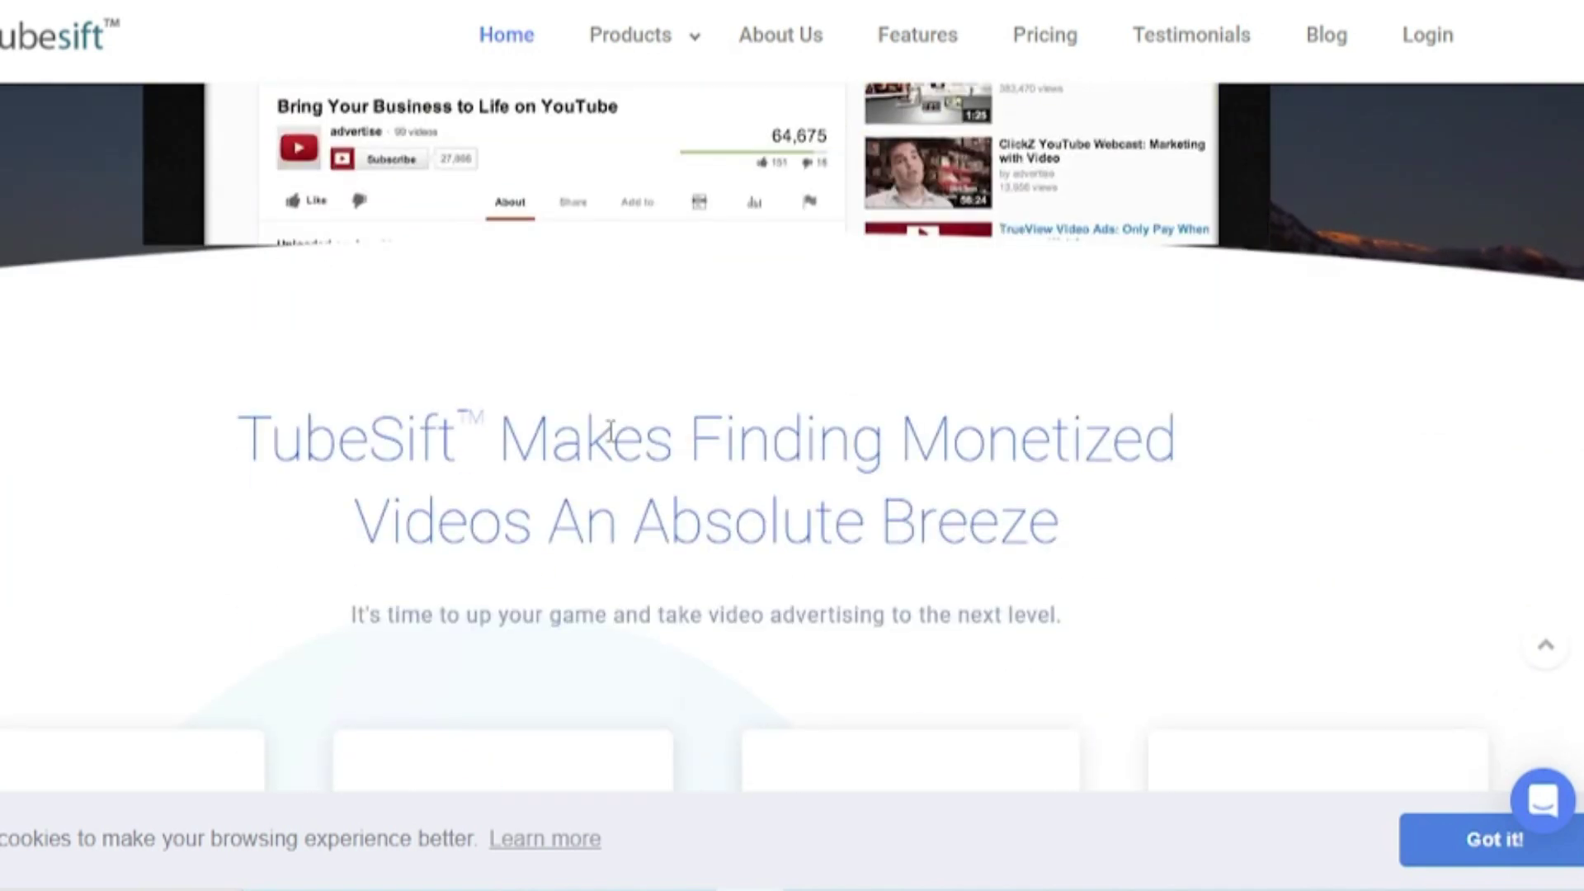
pyautogui.scroll(-5, 609, 429)
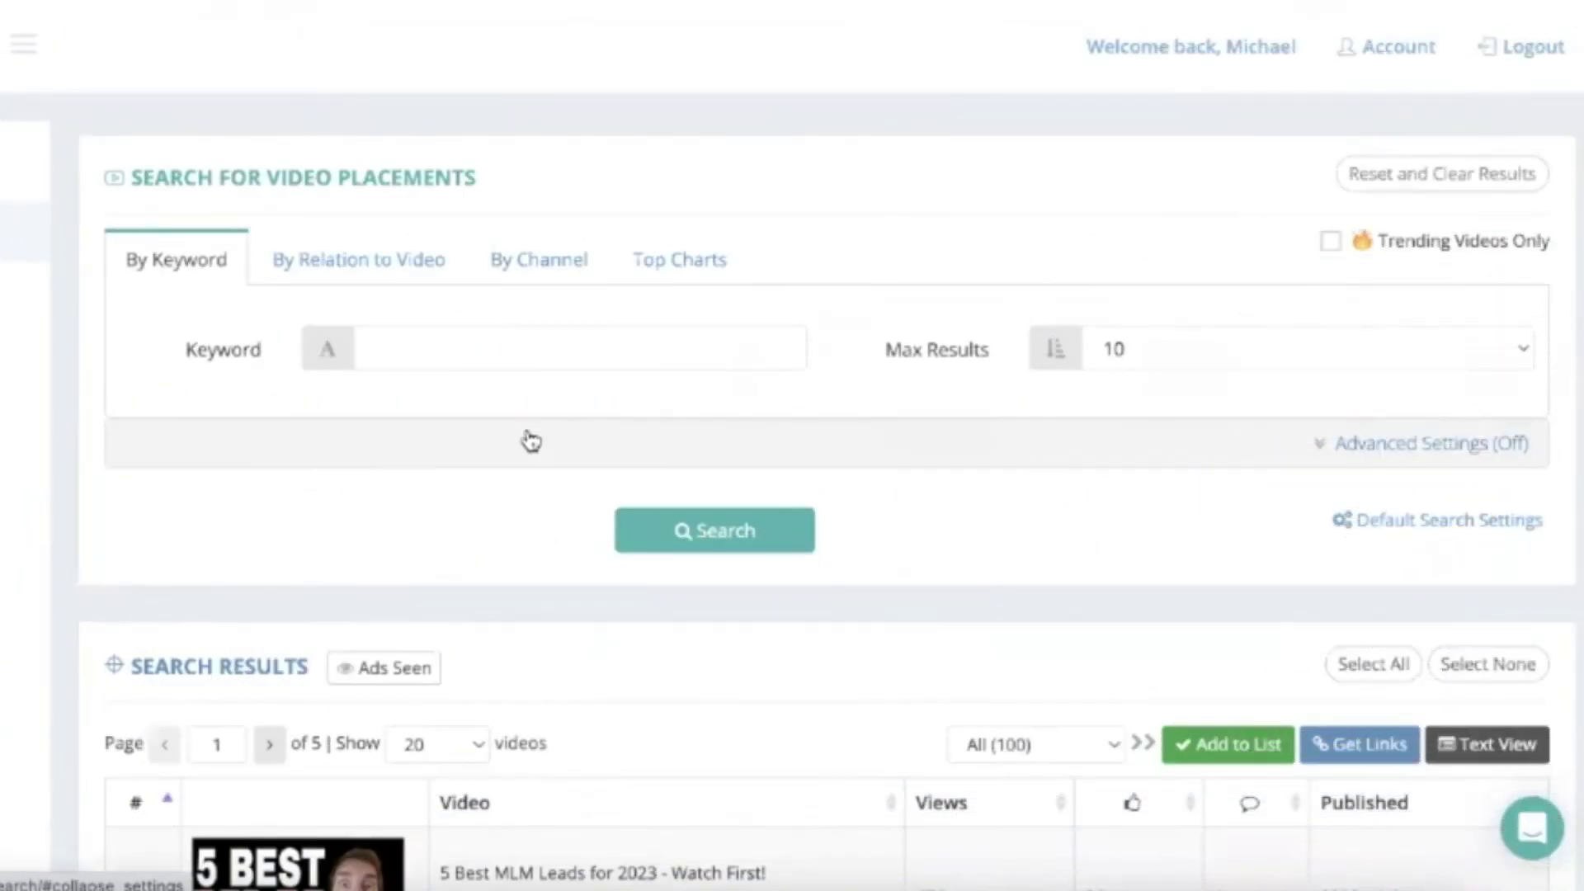
# Search placements for keyword 'why buy cryptocurrency' and scroll down to the ten-video results table.
pyautogui.click(423, 349)
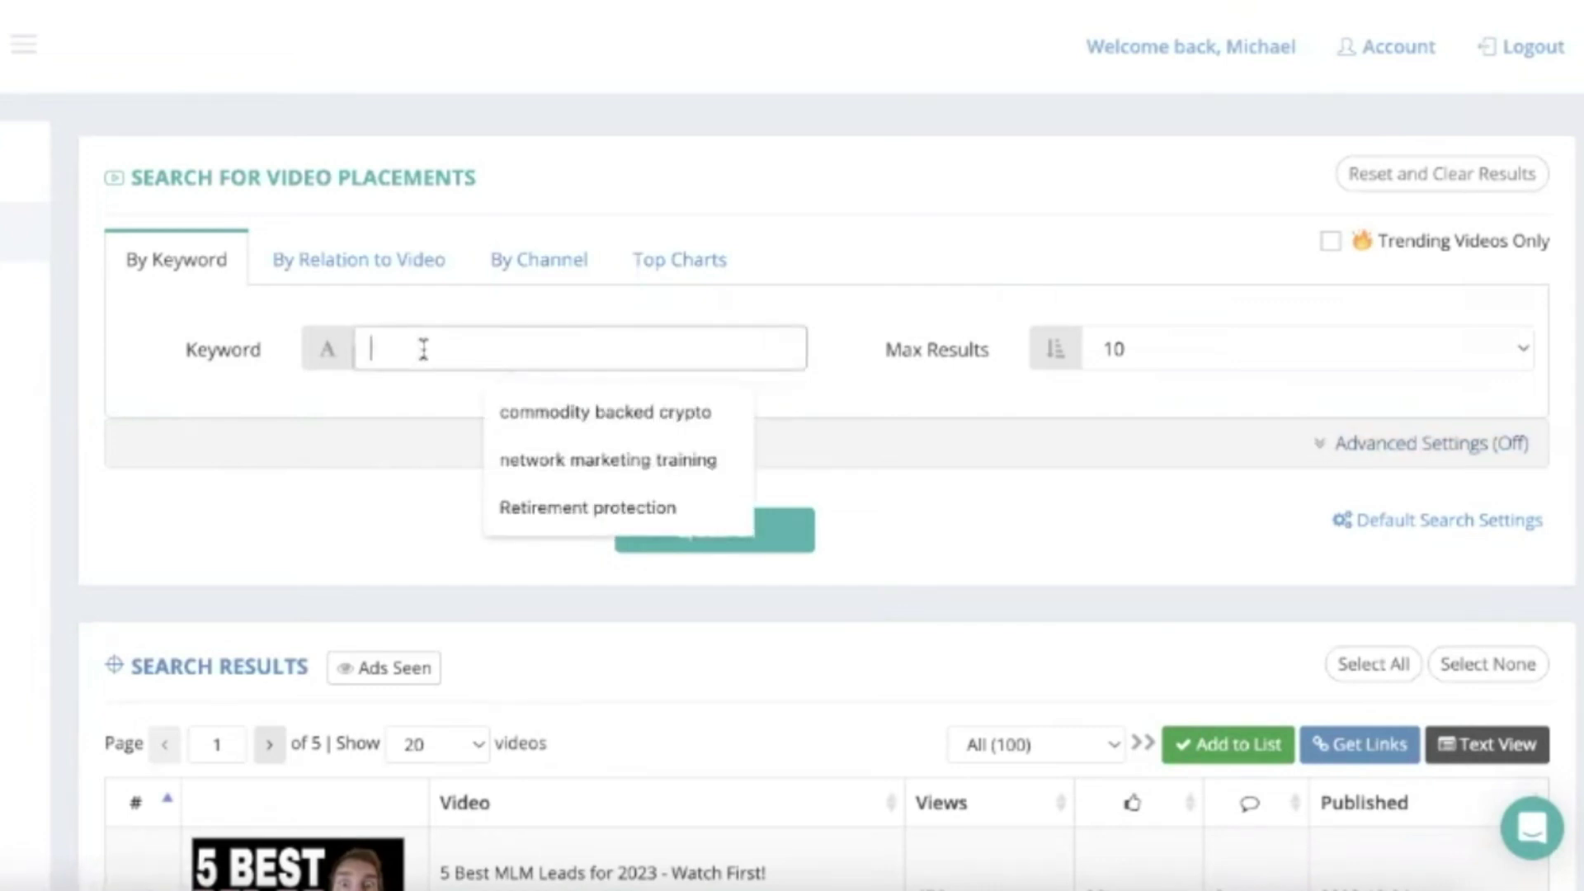
pyautogui.write('why buy cryptocurrency')
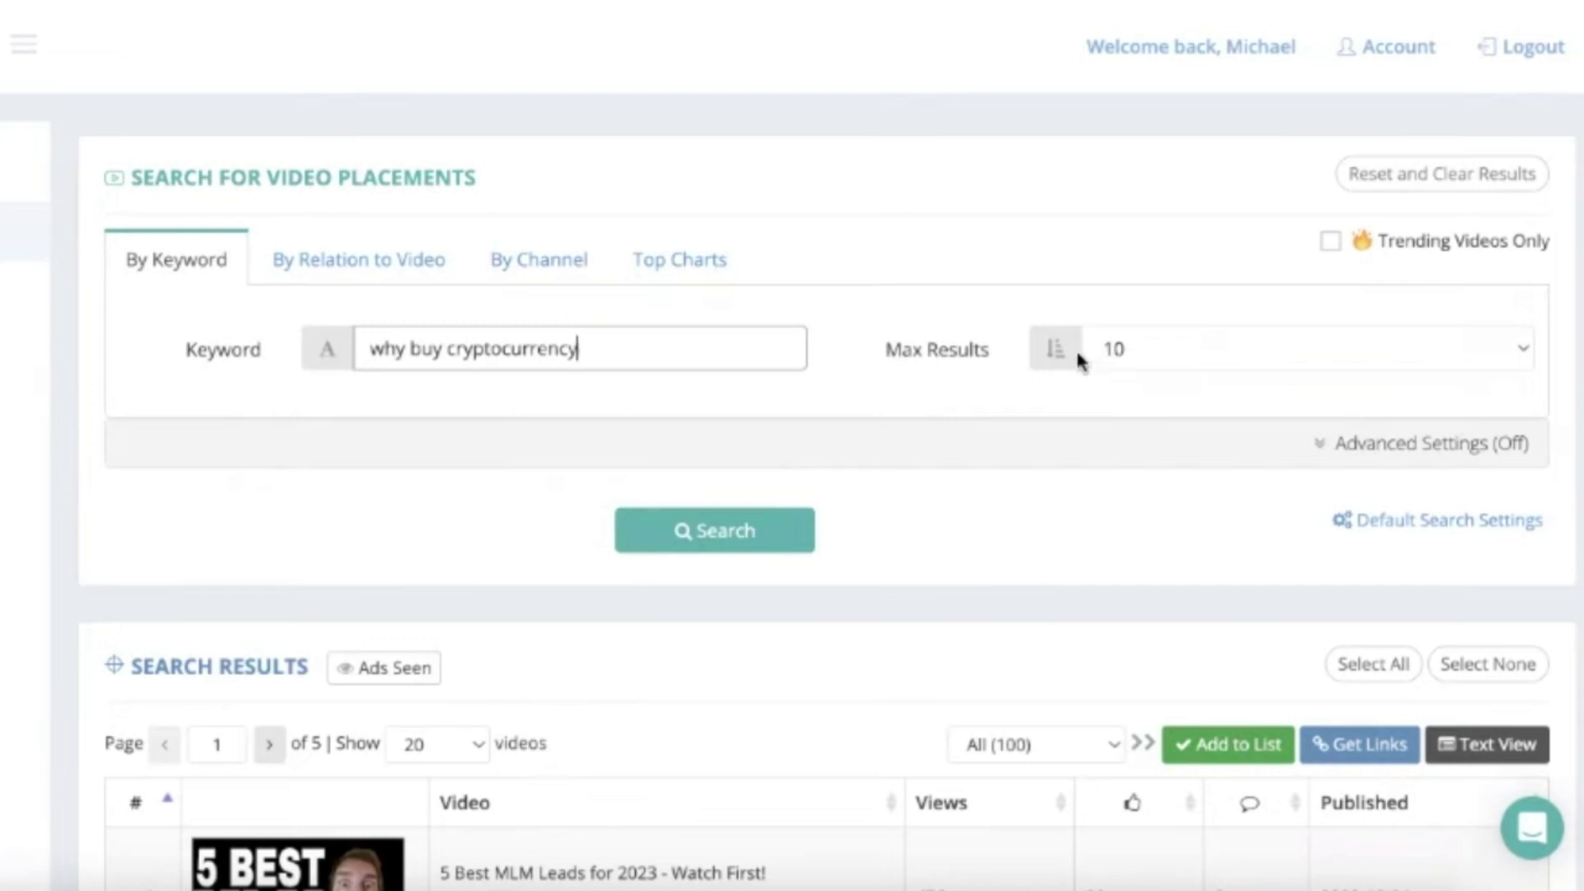
pyautogui.click(776, 534)
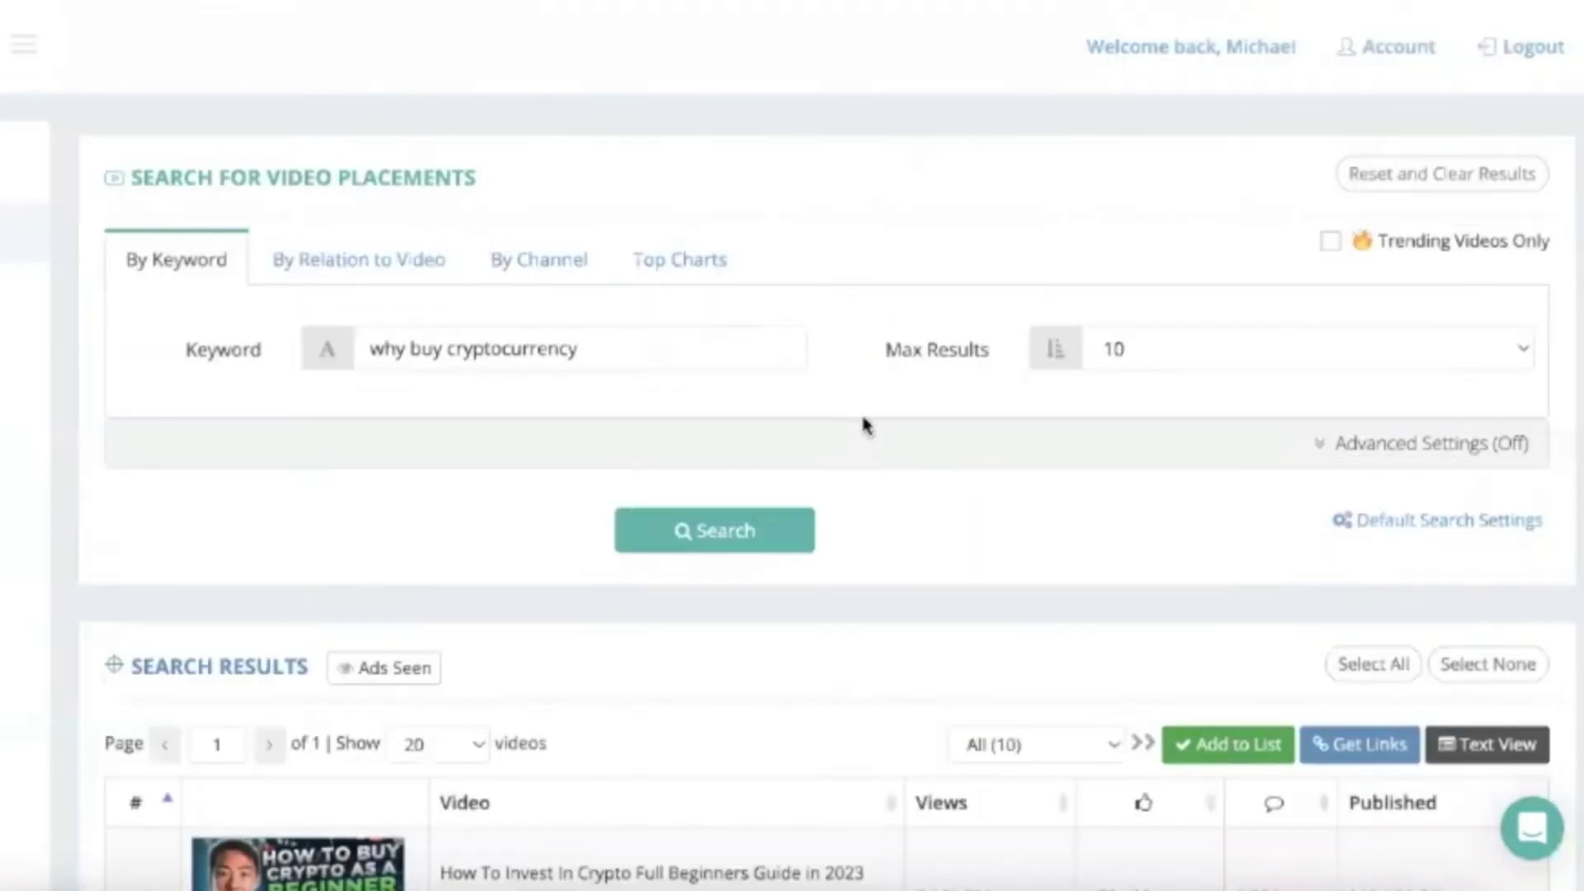
pyautogui.scroll(-5, 959, 406)
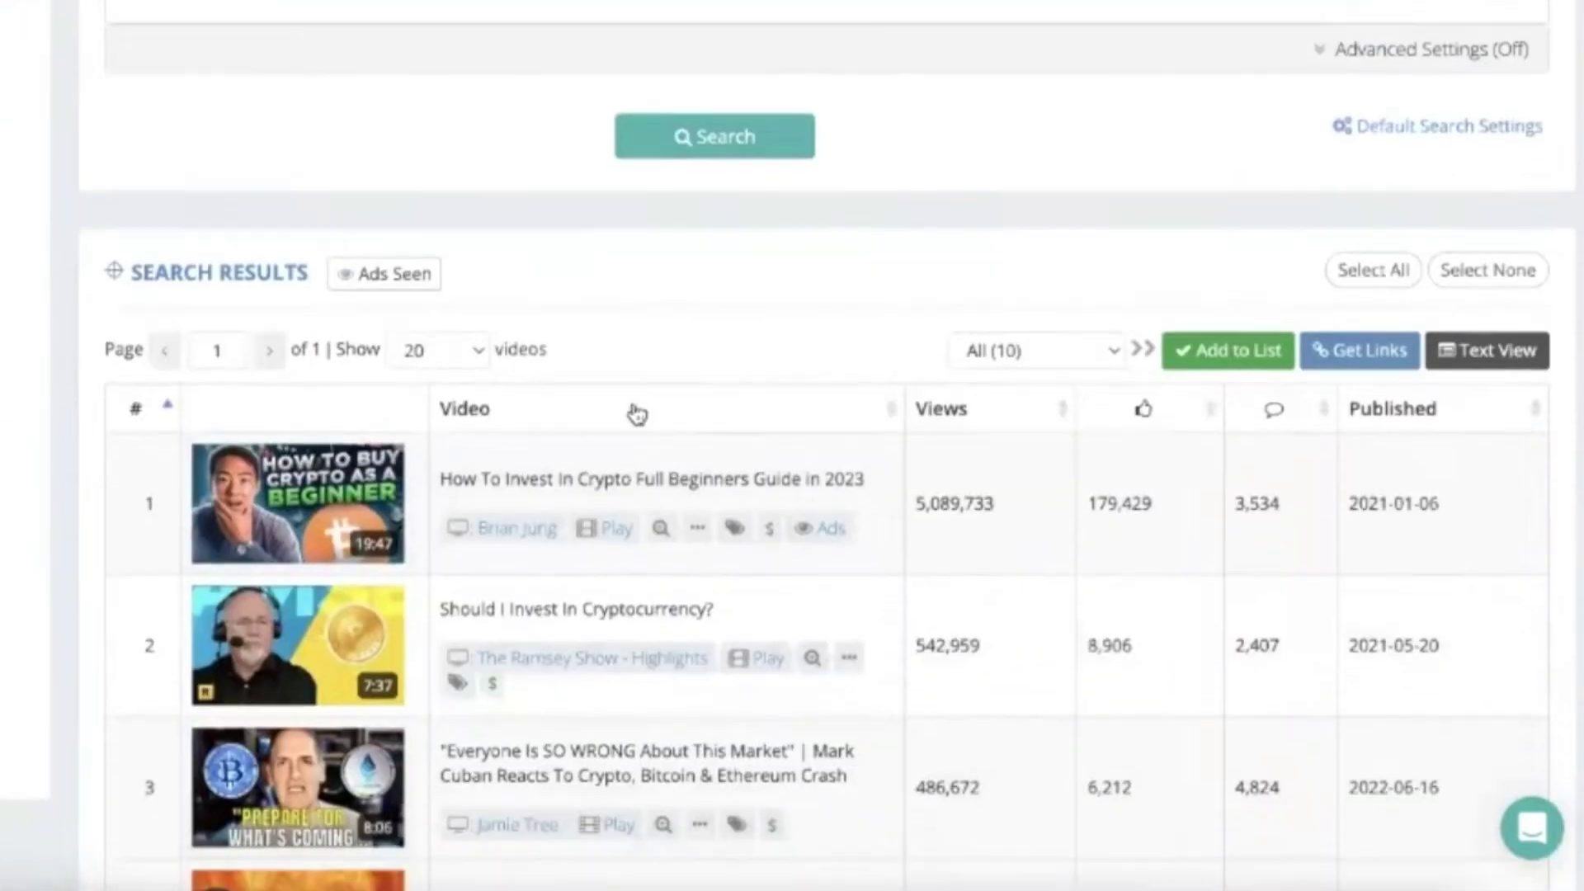
pyautogui.scroll(-1, 628, 389)
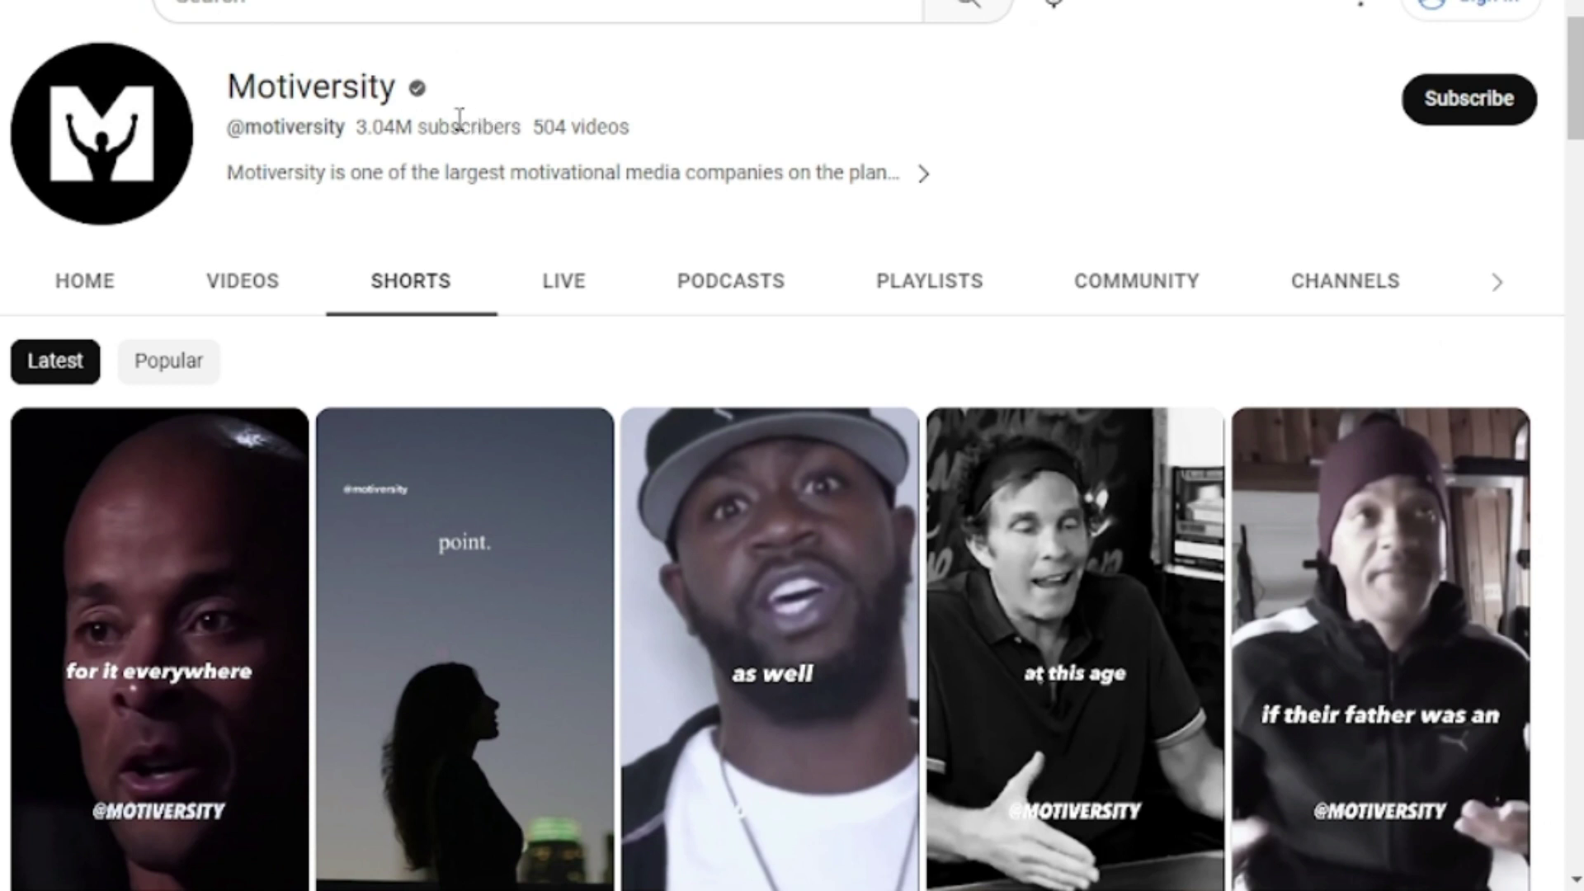
# Scroll down through the Motiversity Shorts tab, moving on to the crypto Shorts search results.
pyautogui.scroll(-8, 477, 184)
pyautogui.scroll(-10, 489, 186)
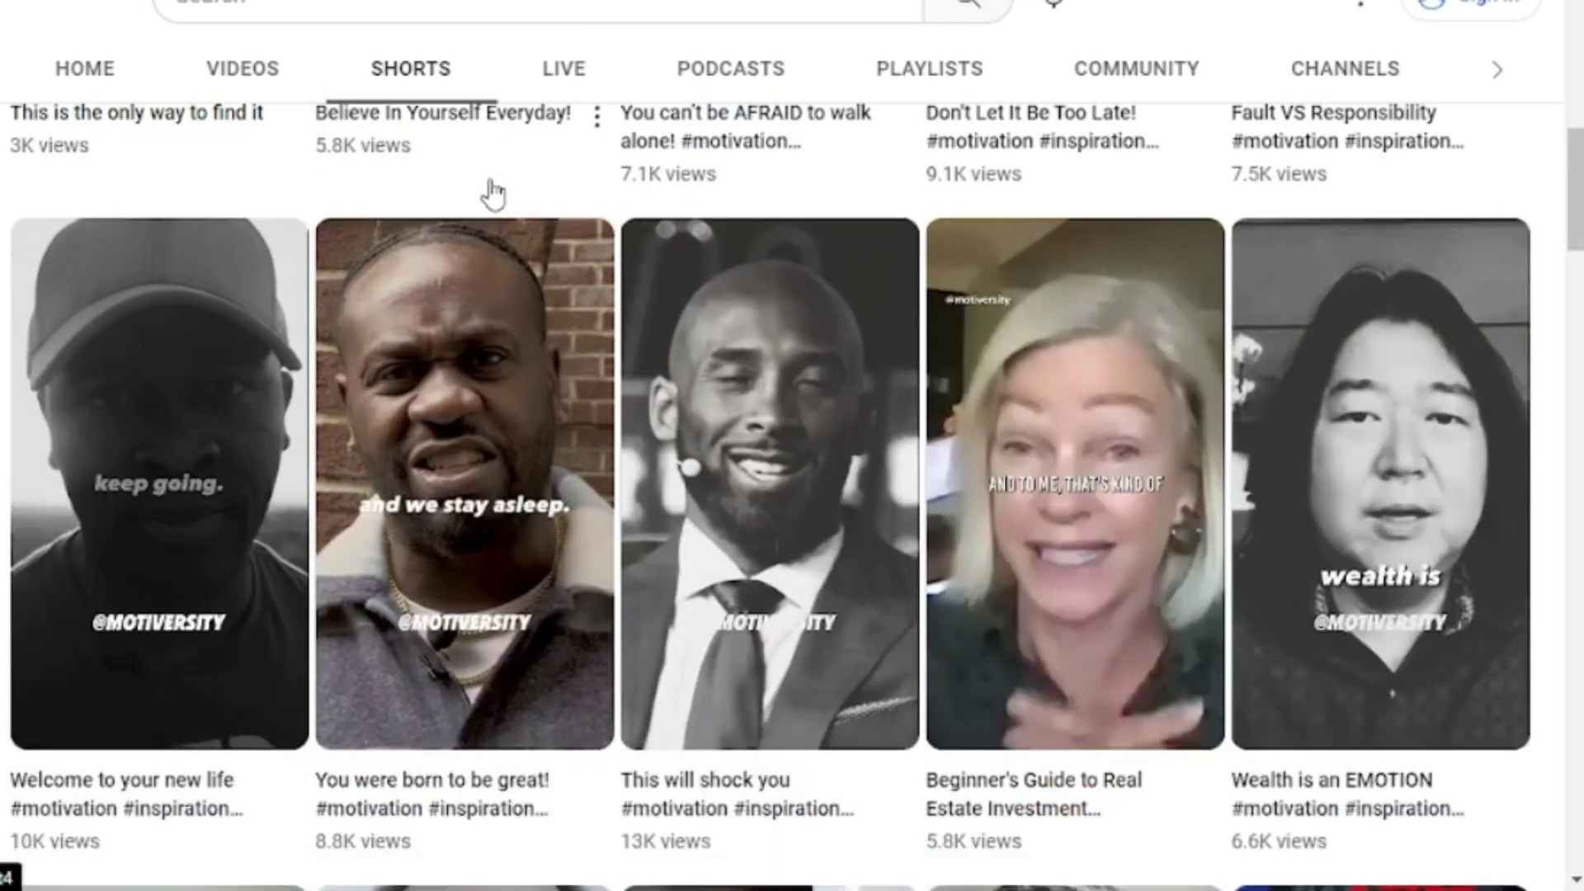
pyautogui.scroll(-12, 1110, 320)
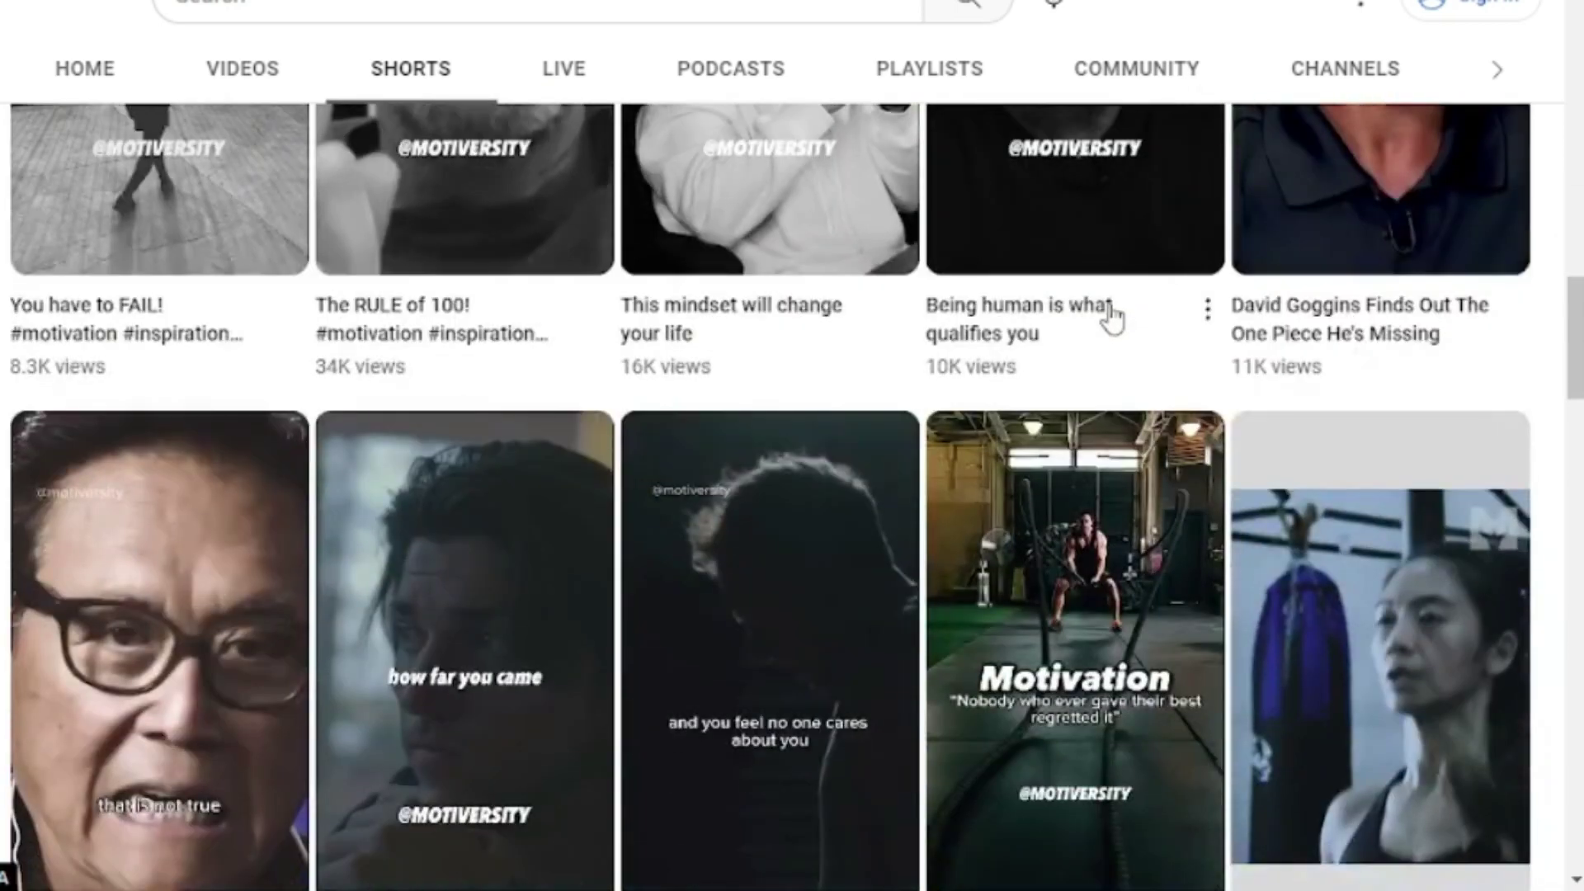
pyautogui.scroll(-10, 1110, 317)
pyautogui.scroll(-10, 1106, 312)
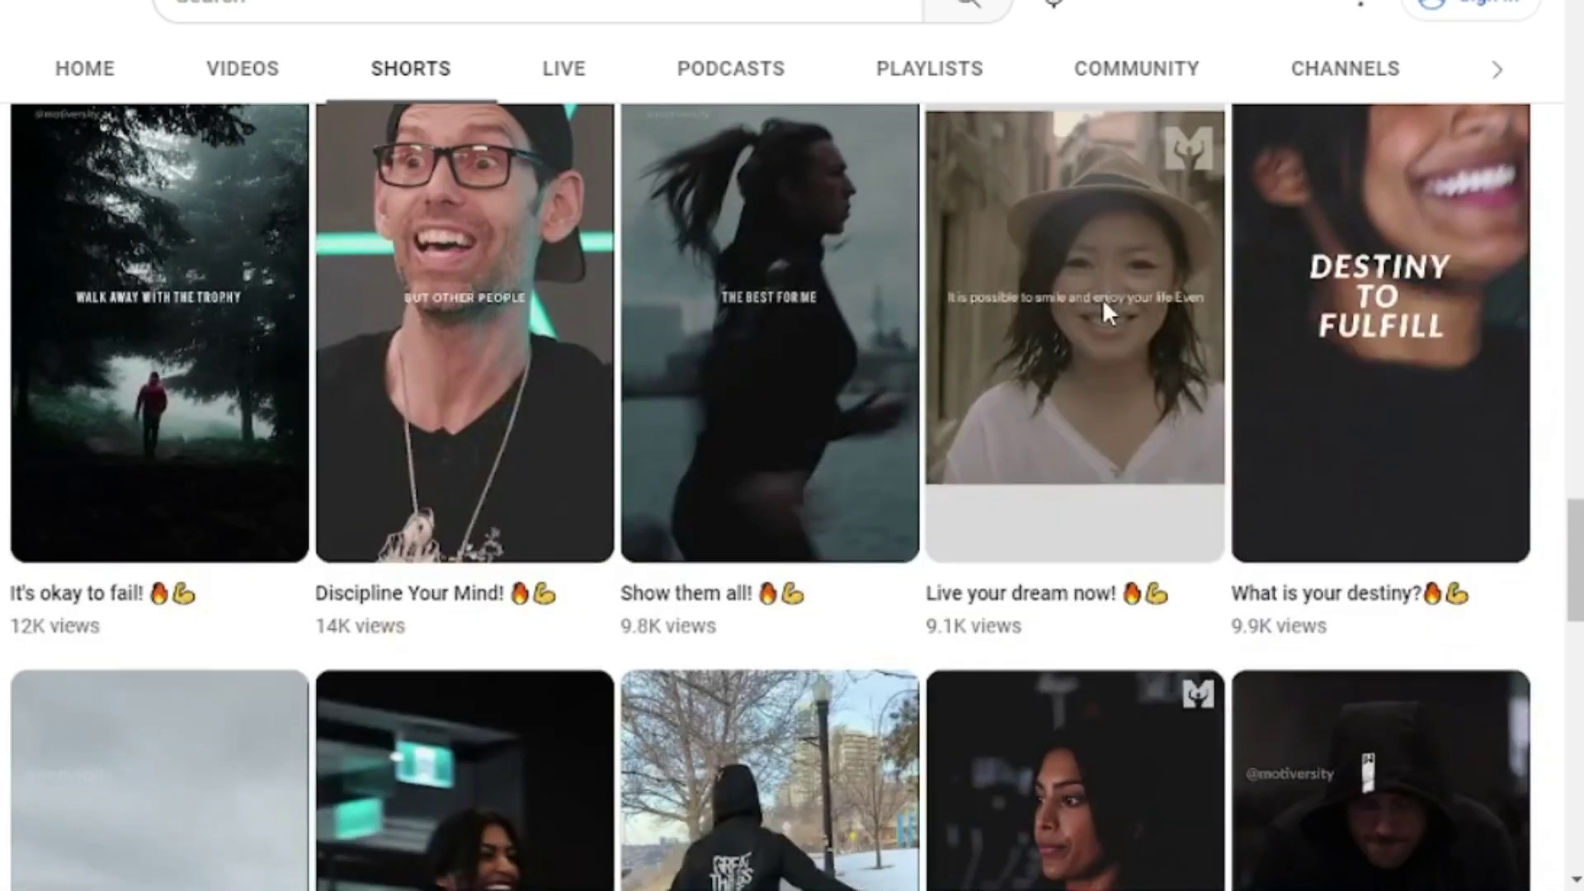
pyautogui.scroll(-13, 1105, 312)
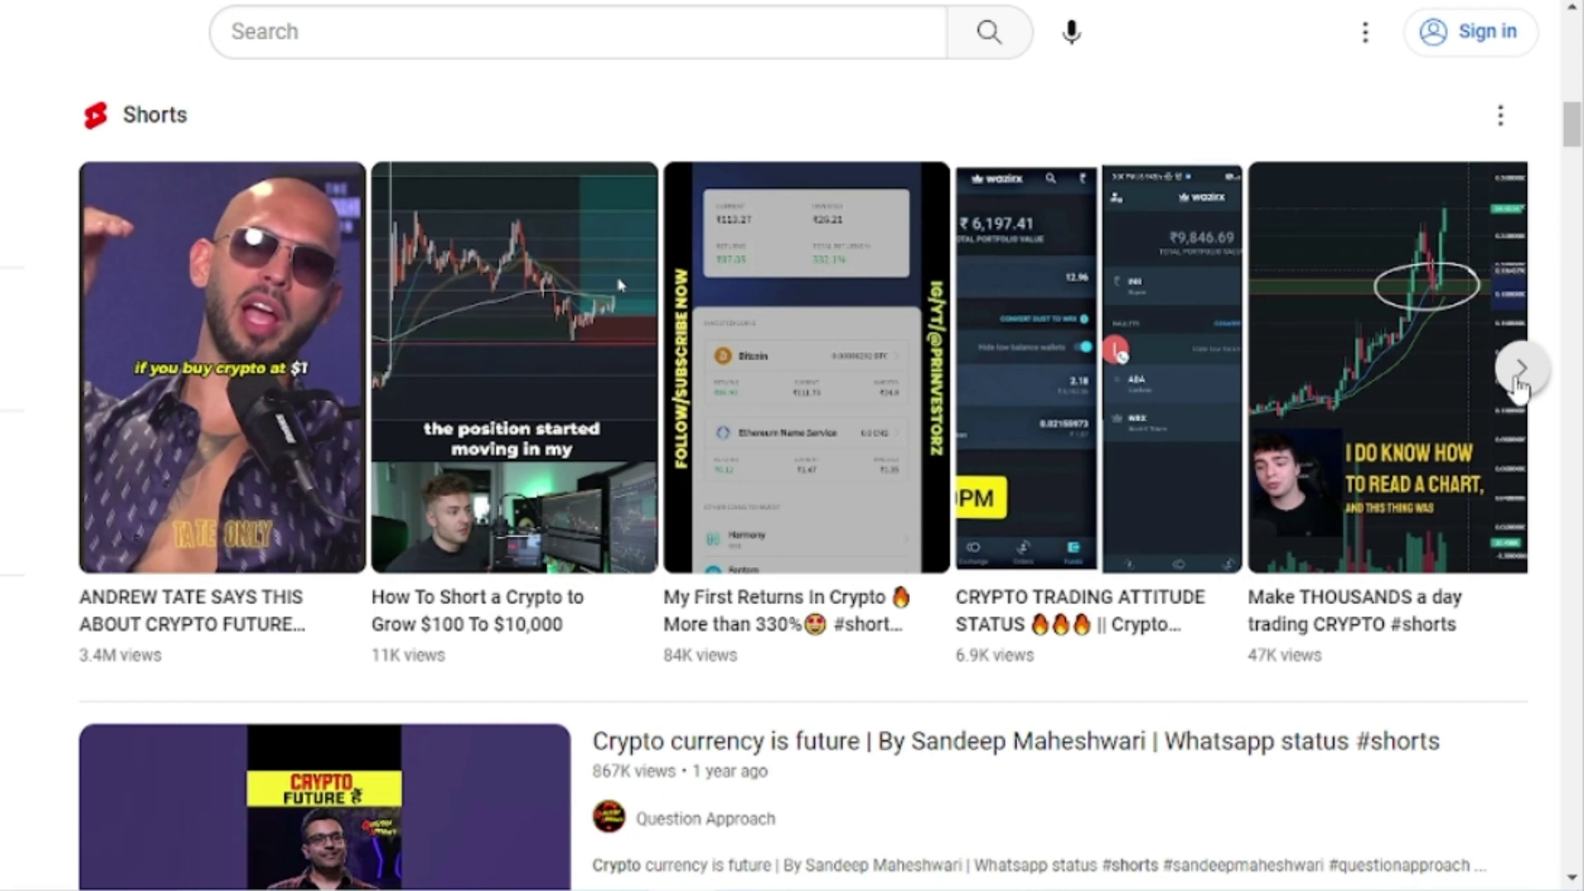
# Advance the crypto Shorts shelf three times to reveal more crypto trading shorts.
pyautogui.click(1520, 372)
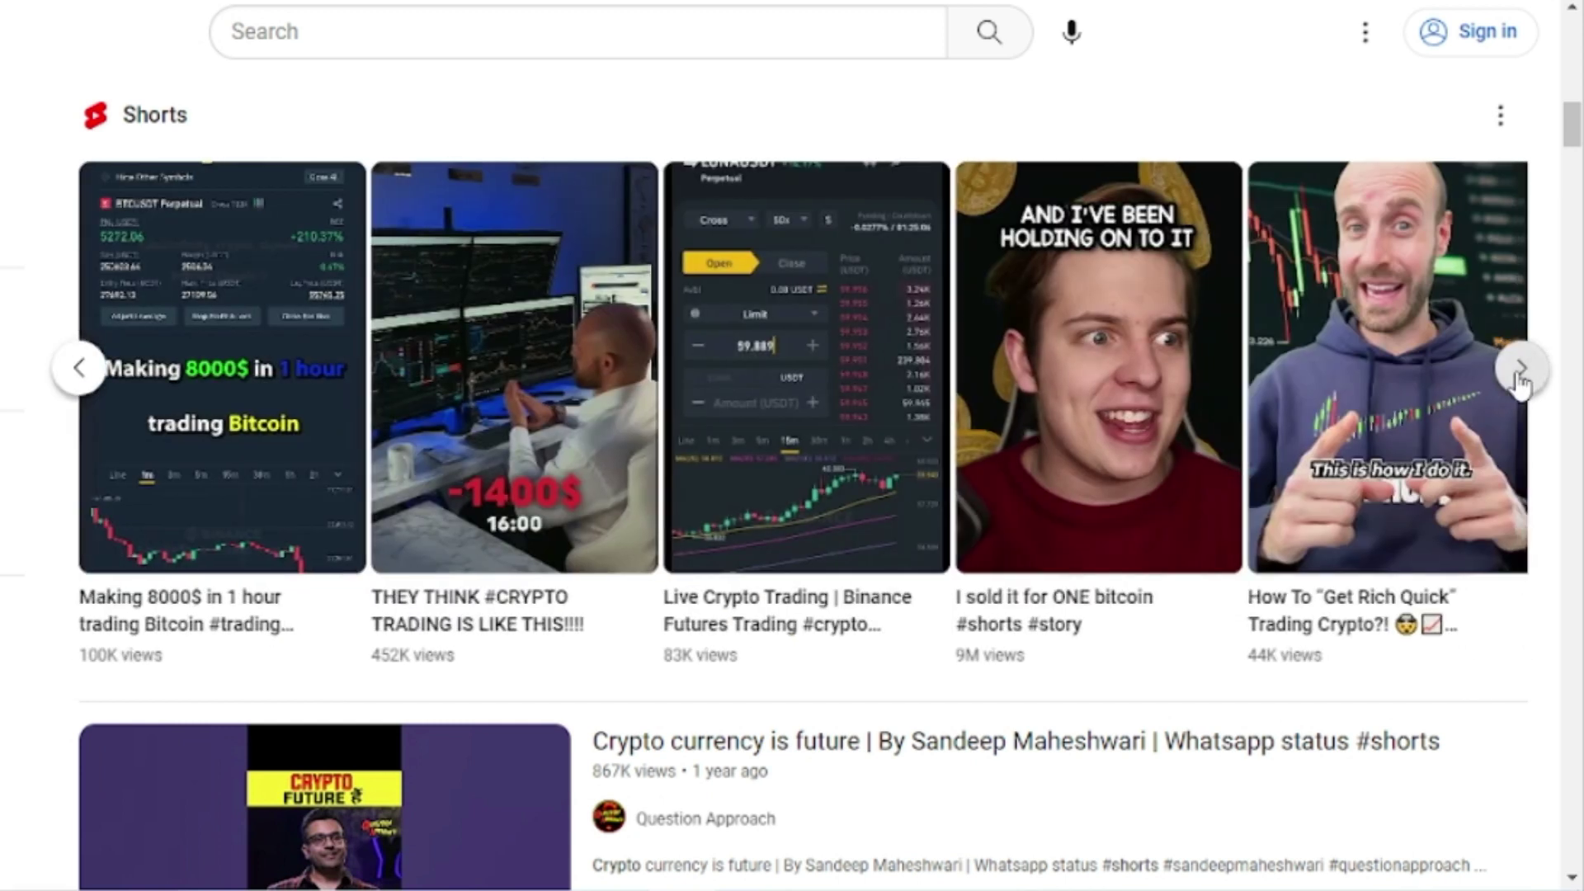
pyautogui.click(1521, 371)
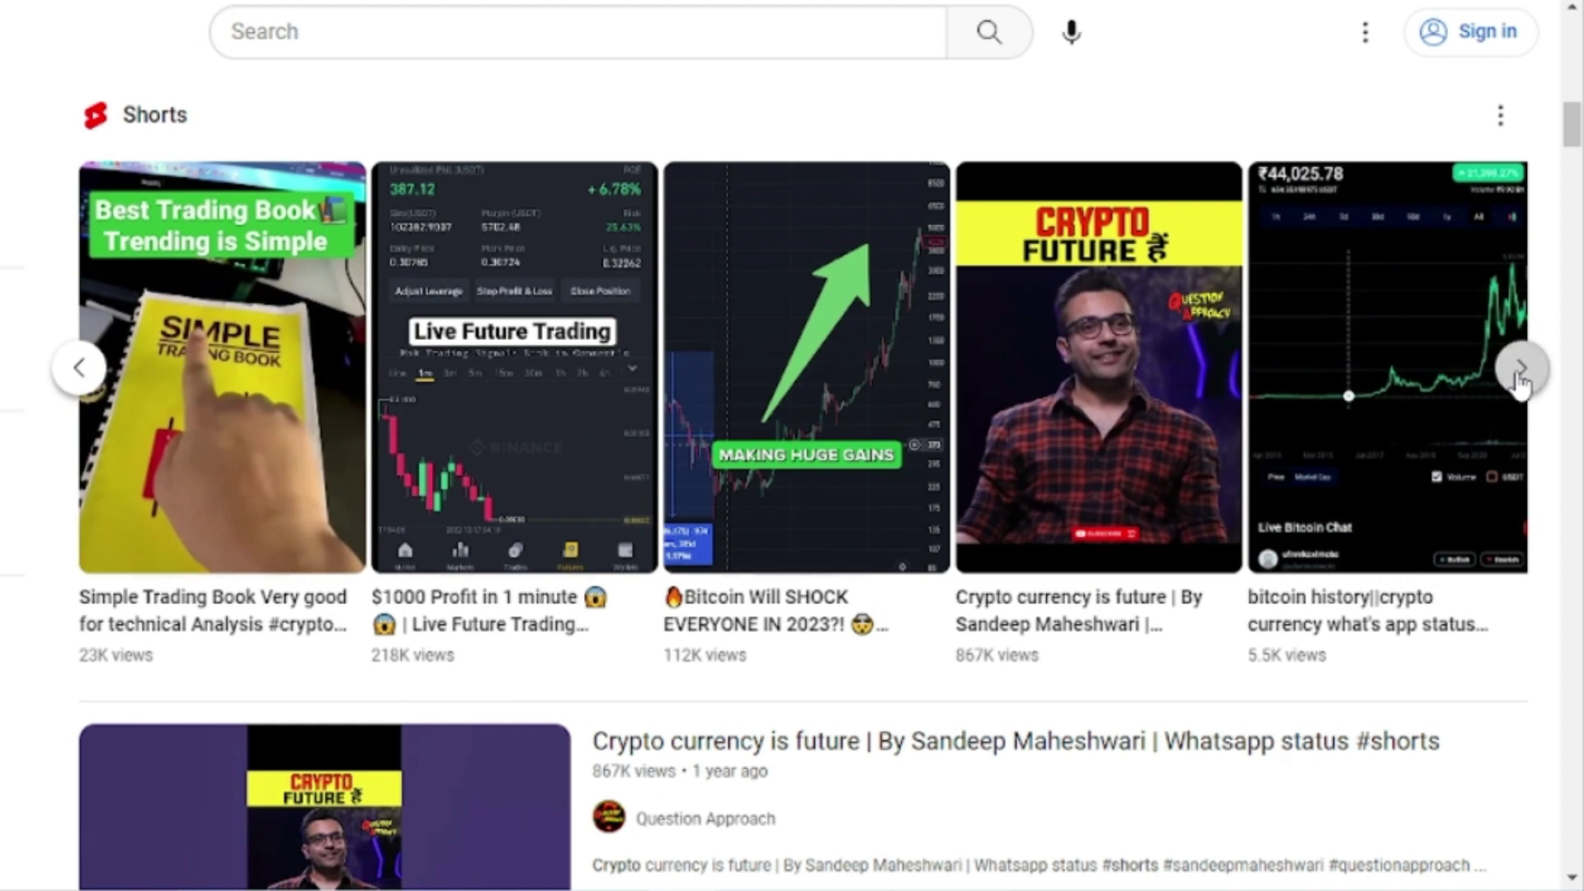
pyautogui.click(1520, 373)
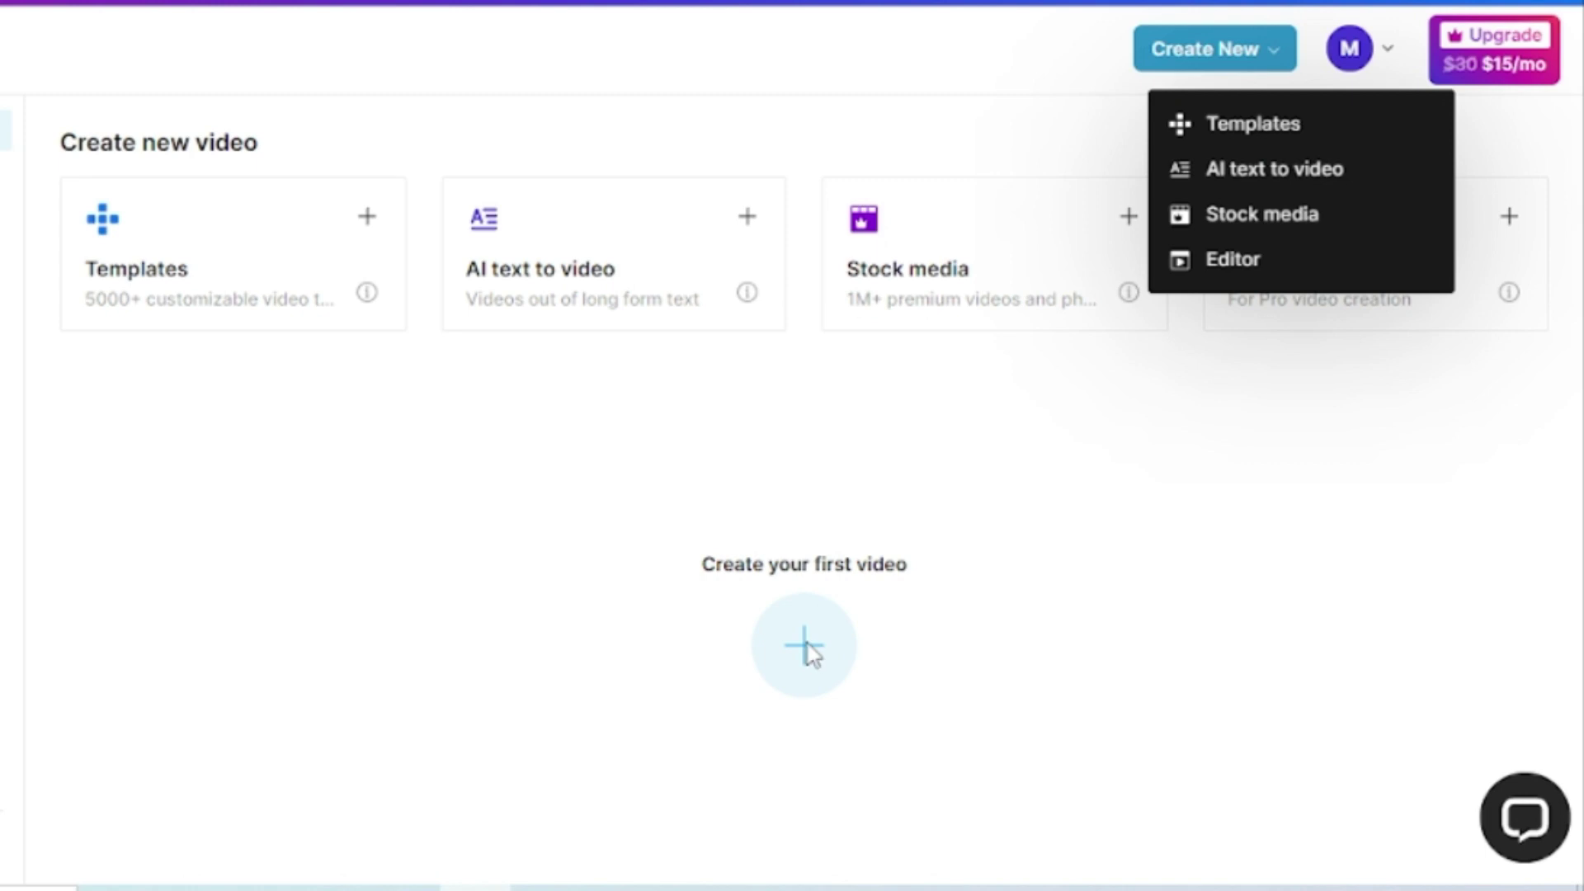
# Choose AI text to video, preview General Business Video, then reopen AI text to video.
pyautogui.click(808, 652)
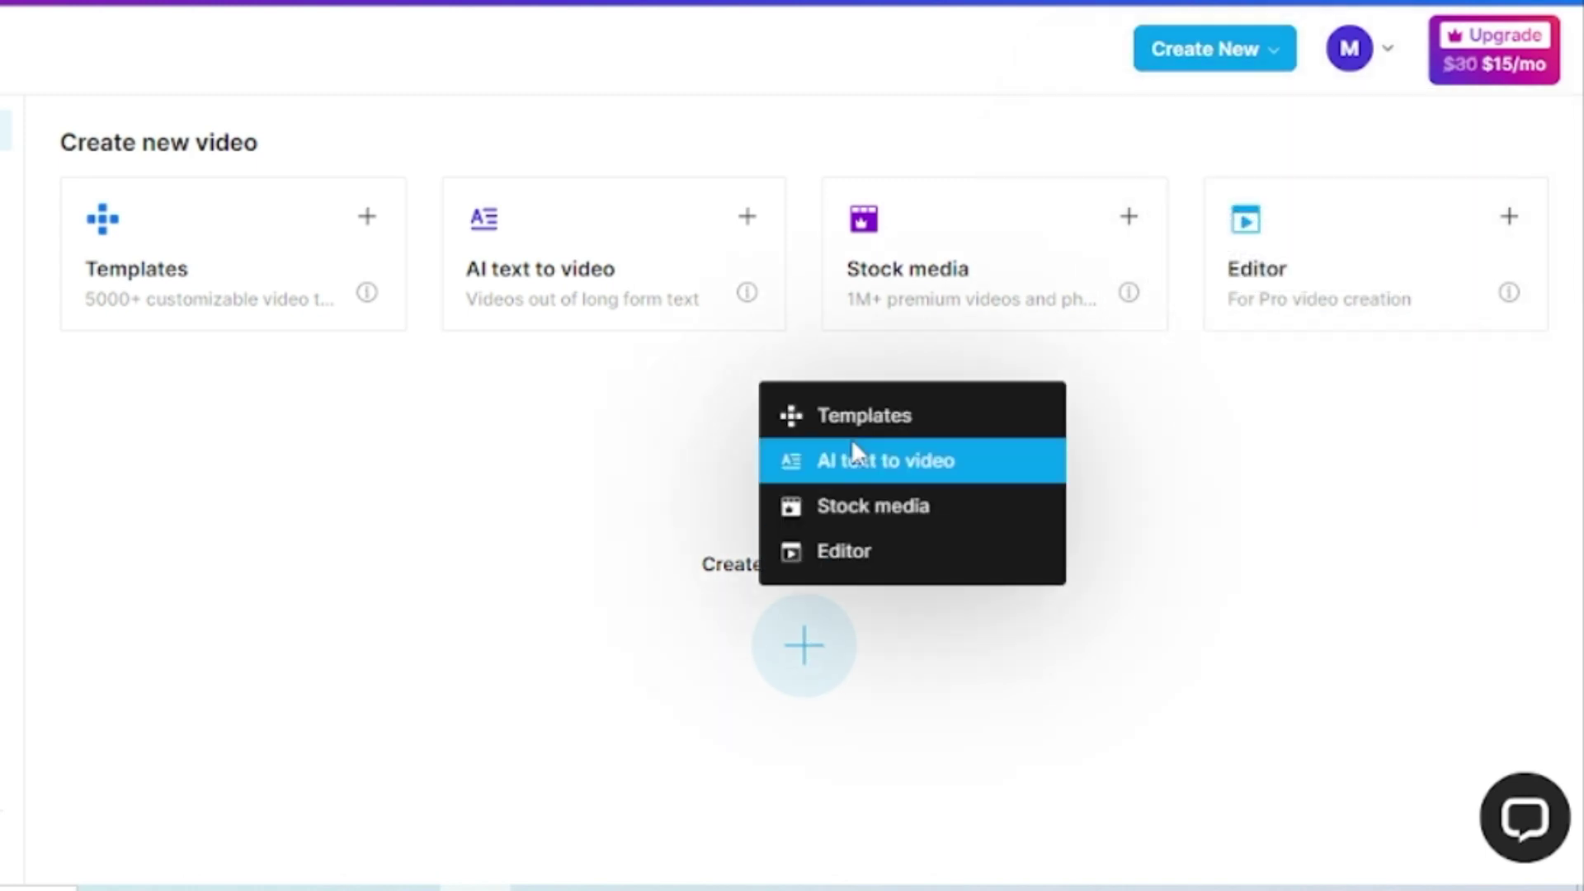
pyautogui.click(963, 462)
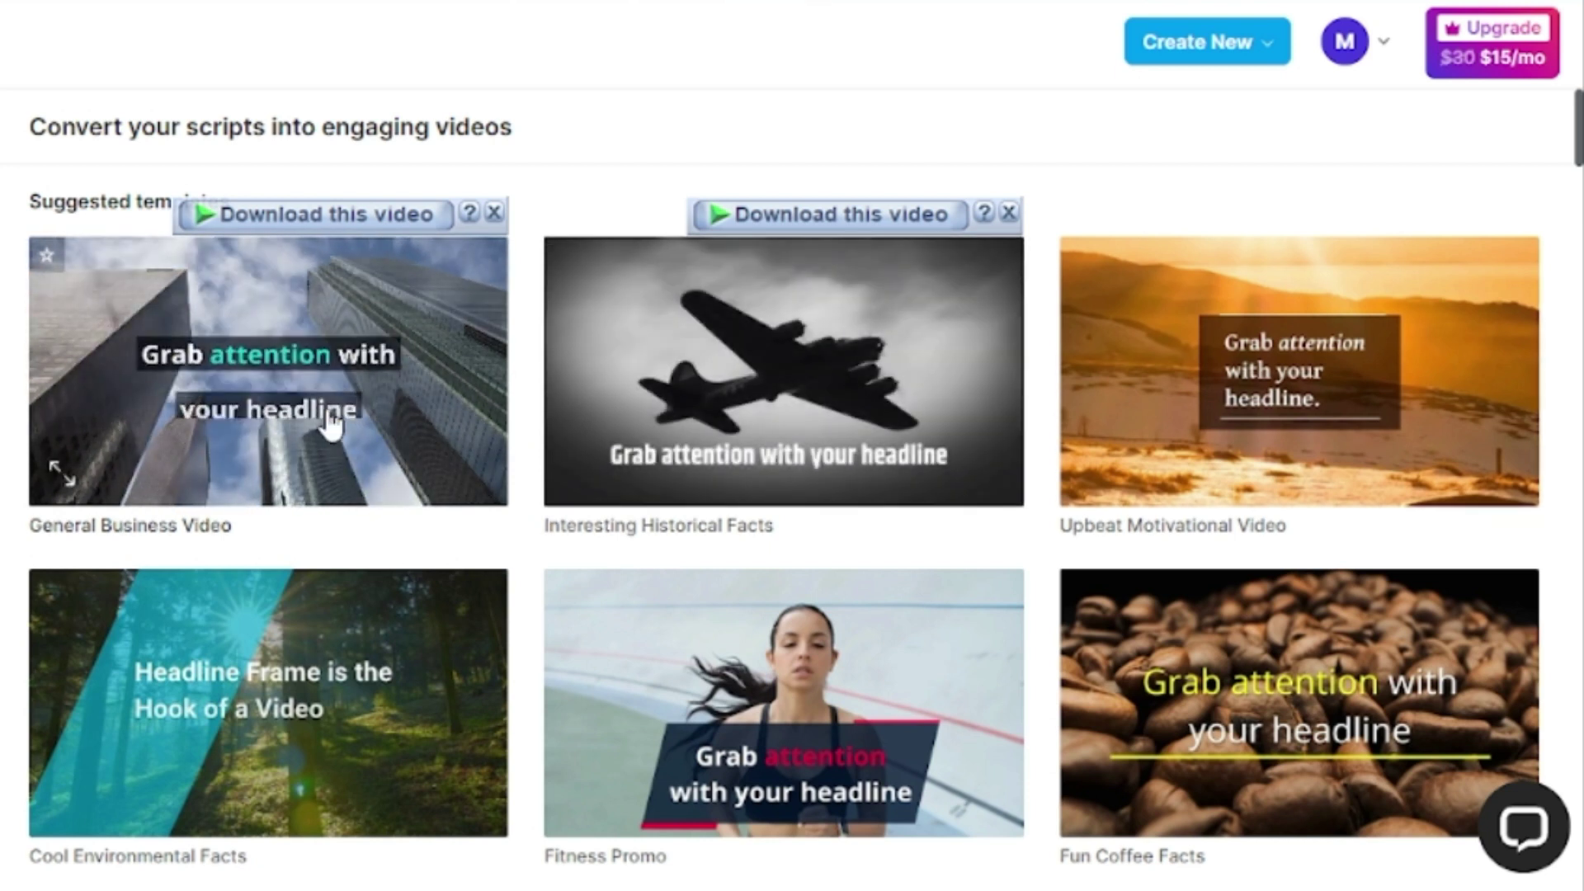
pyautogui.click(330, 421)
pyautogui.scroll(-5, 435, 297)
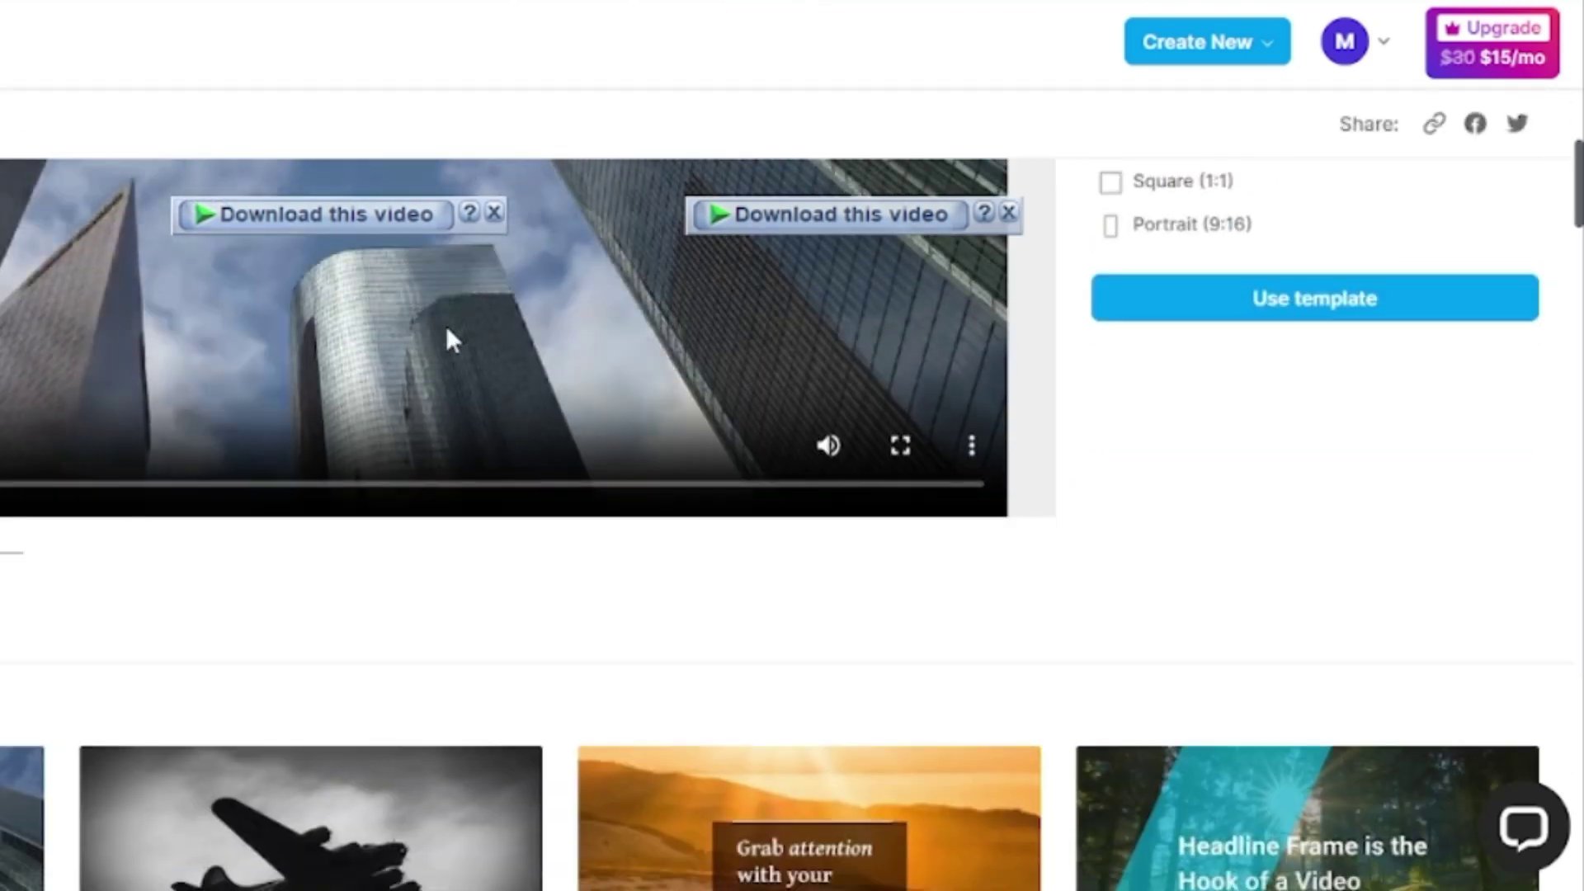
pyautogui.scroll(1, 449, 343)
pyautogui.scroll(1, 96, 513)
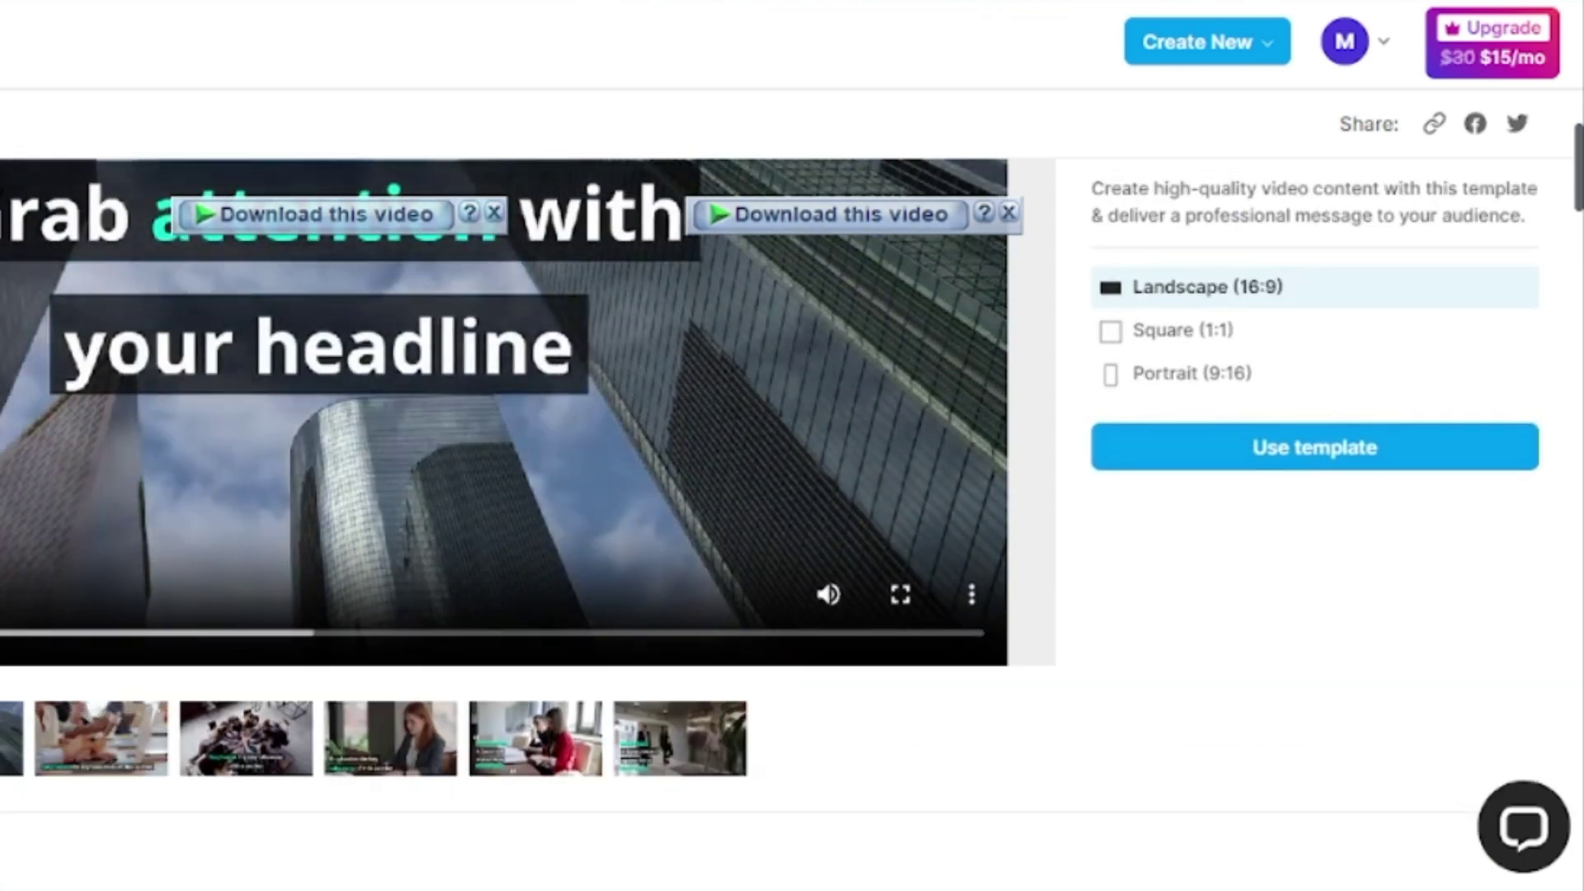
pyautogui.scroll(-2, 427, 411)
pyautogui.scroll(-1, 429, 419)
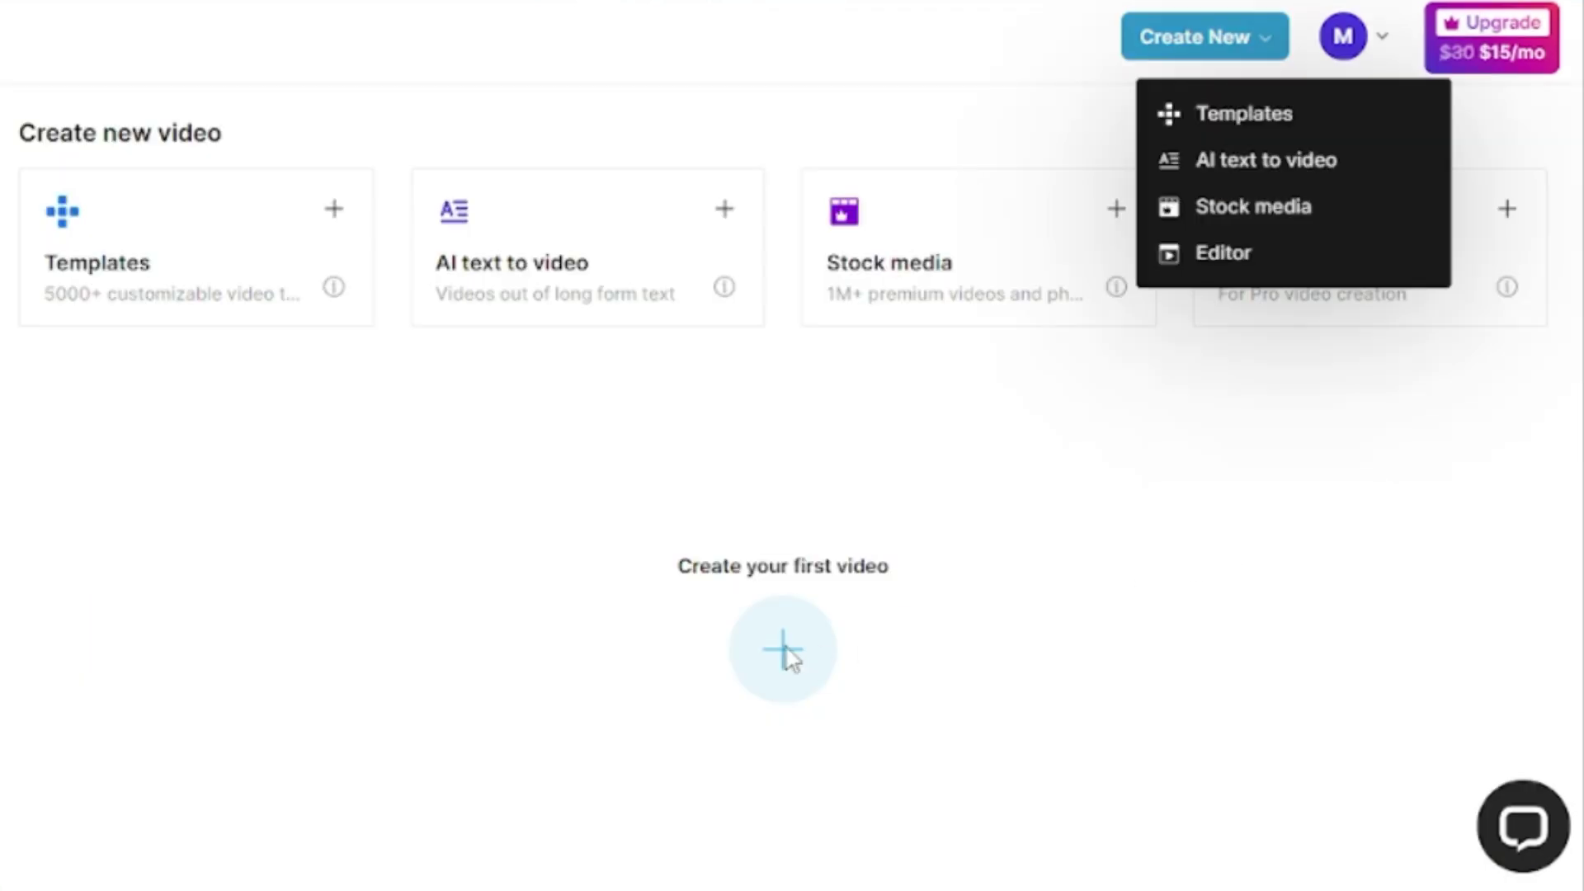
pyautogui.click(785, 648)
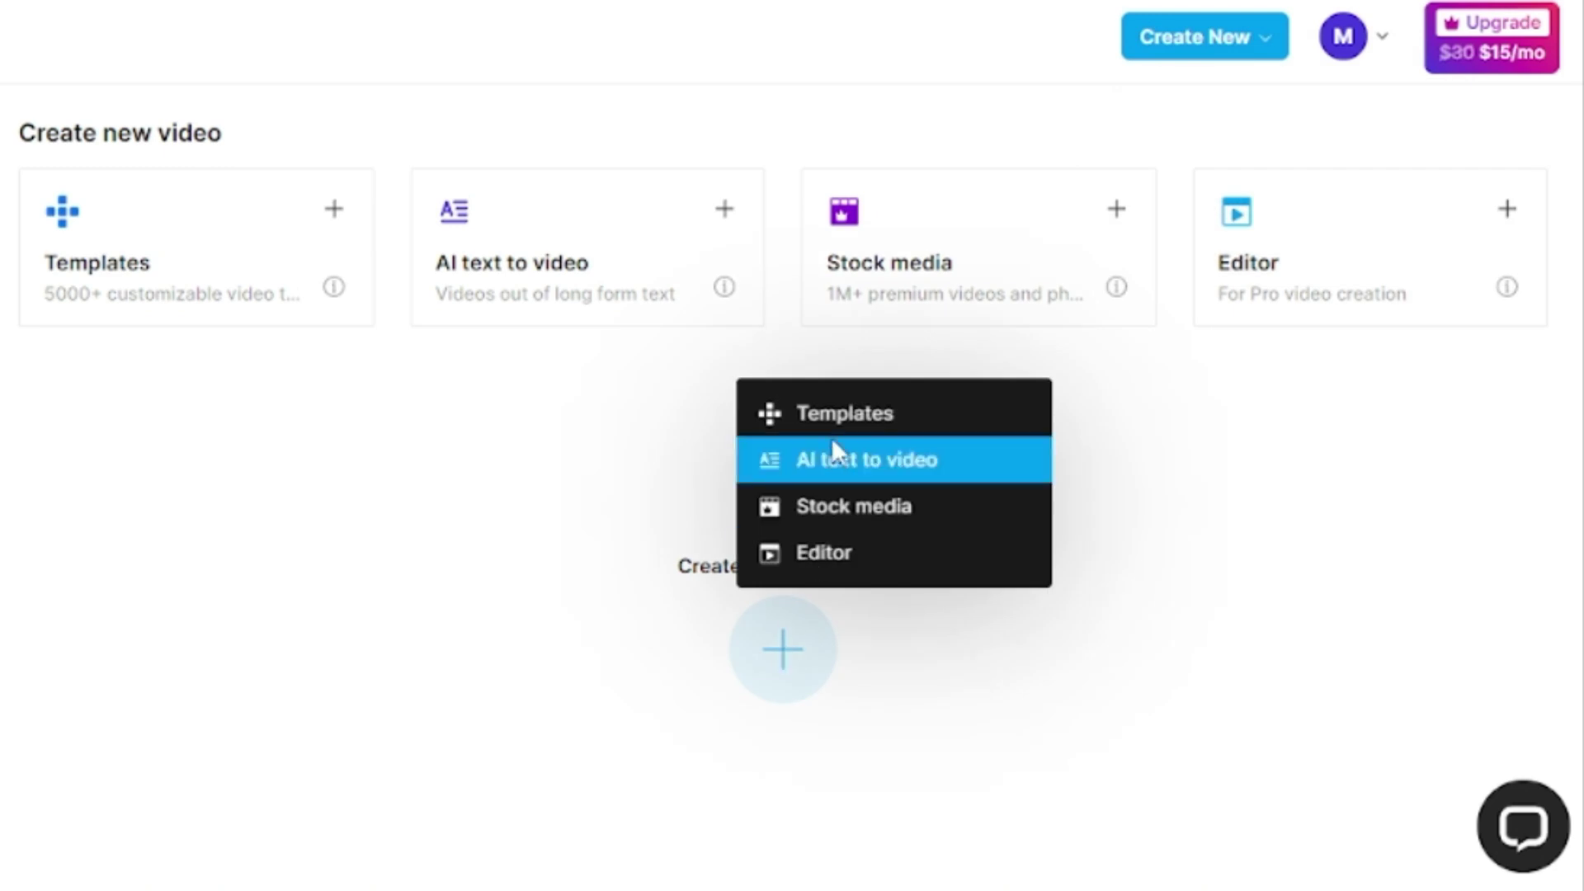
pyautogui.click(946, 459)
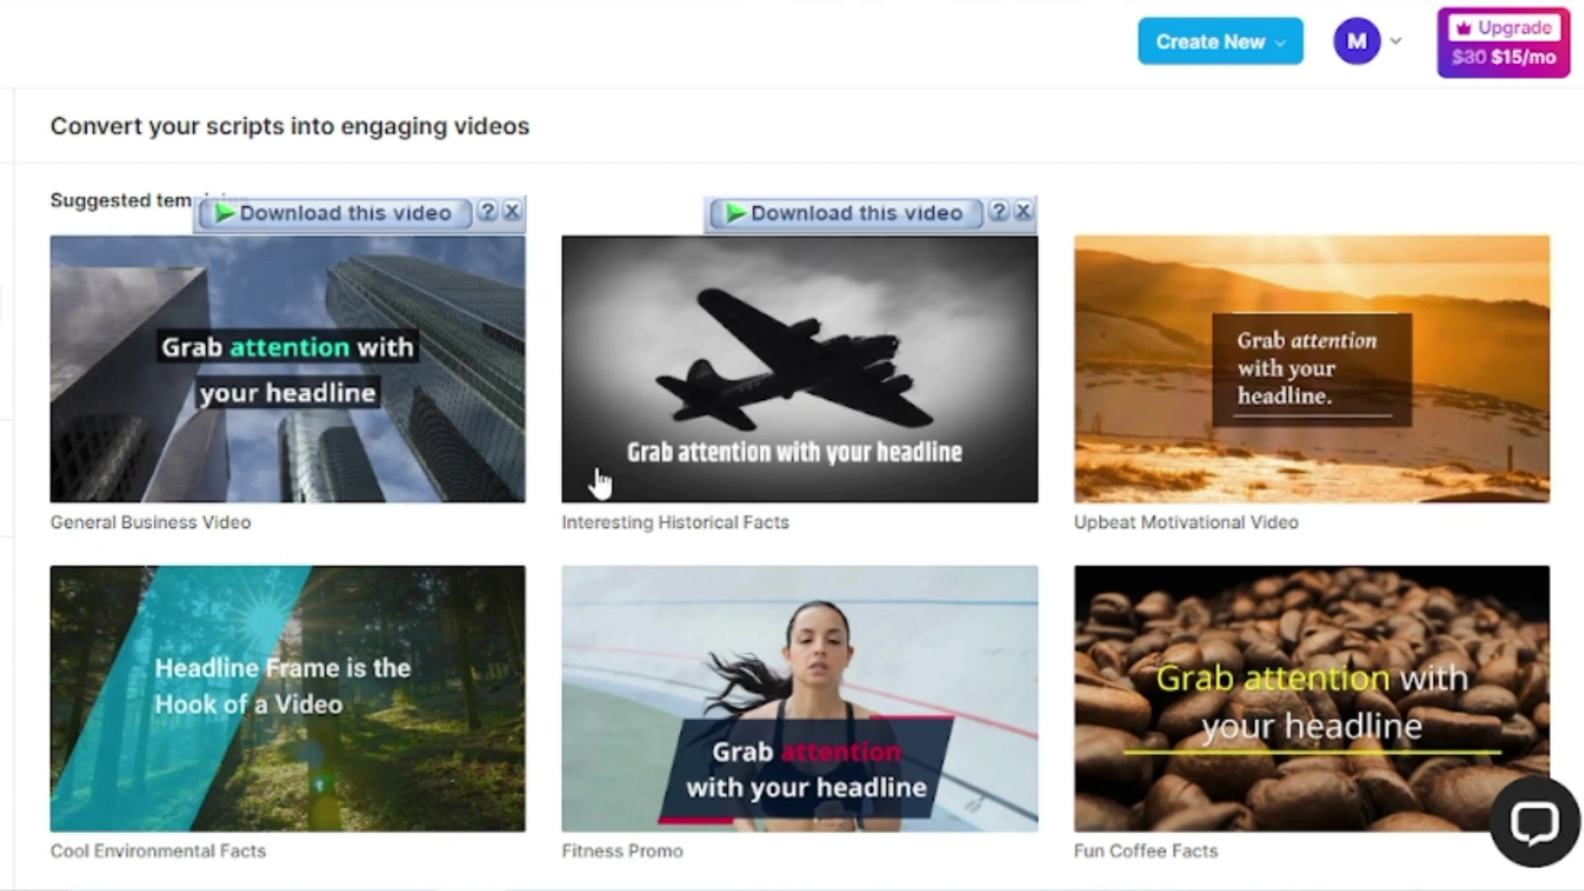
# Preview General Business Video and scroll through the template gallery.
pyautogui.click(346, 413)
pyautogui.scroll(-5, 449, 281)
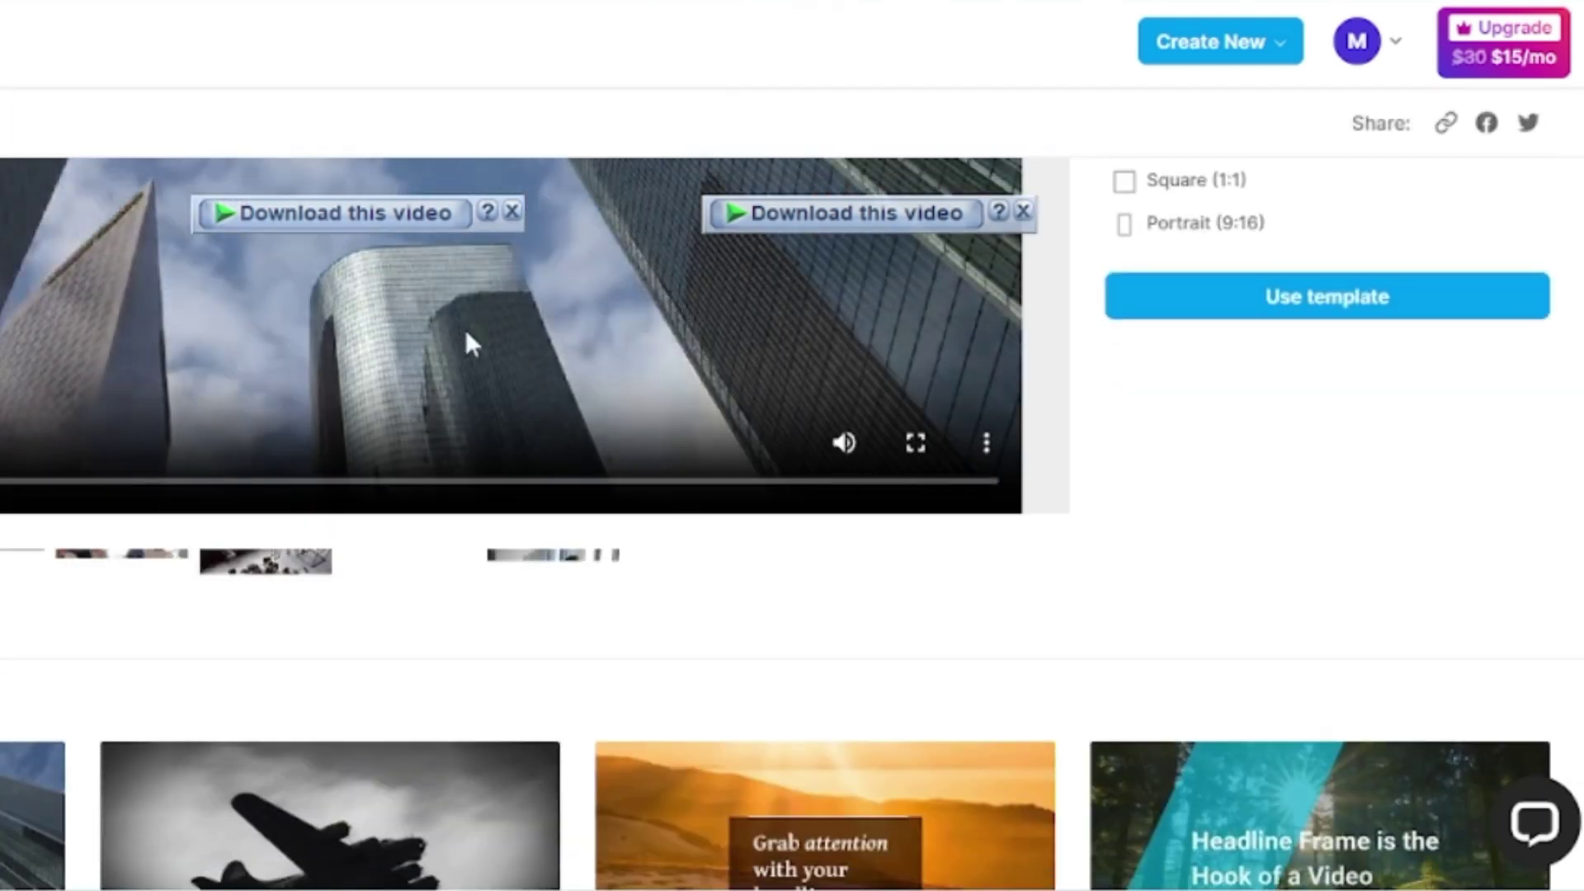
pyautogui.scroll(2, 335, 439)
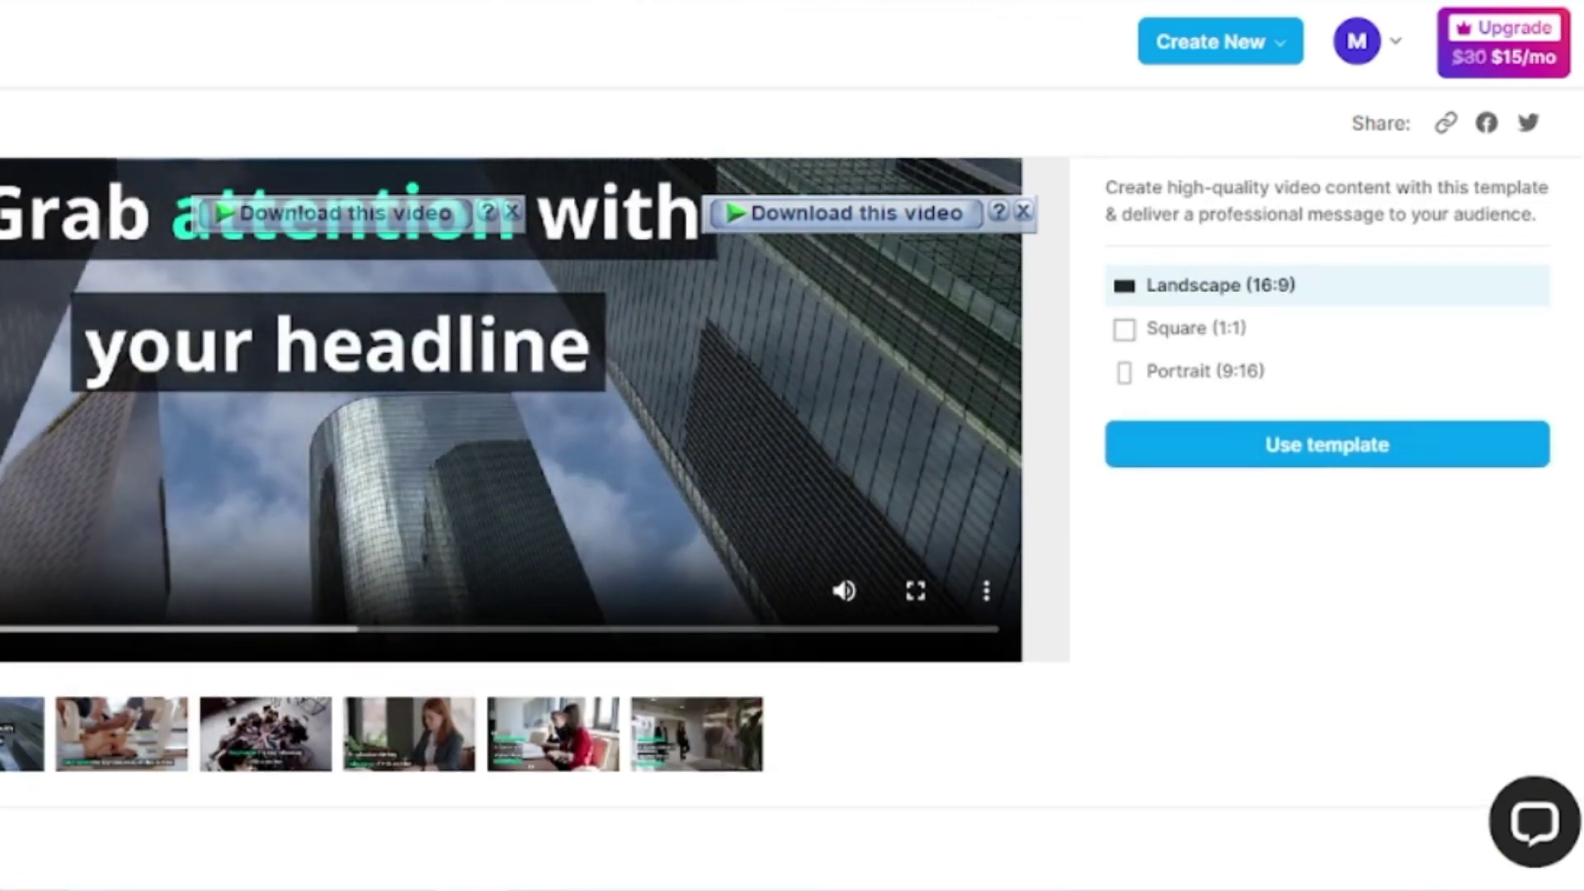
pyautogui.scroll(-8, 335, 439)
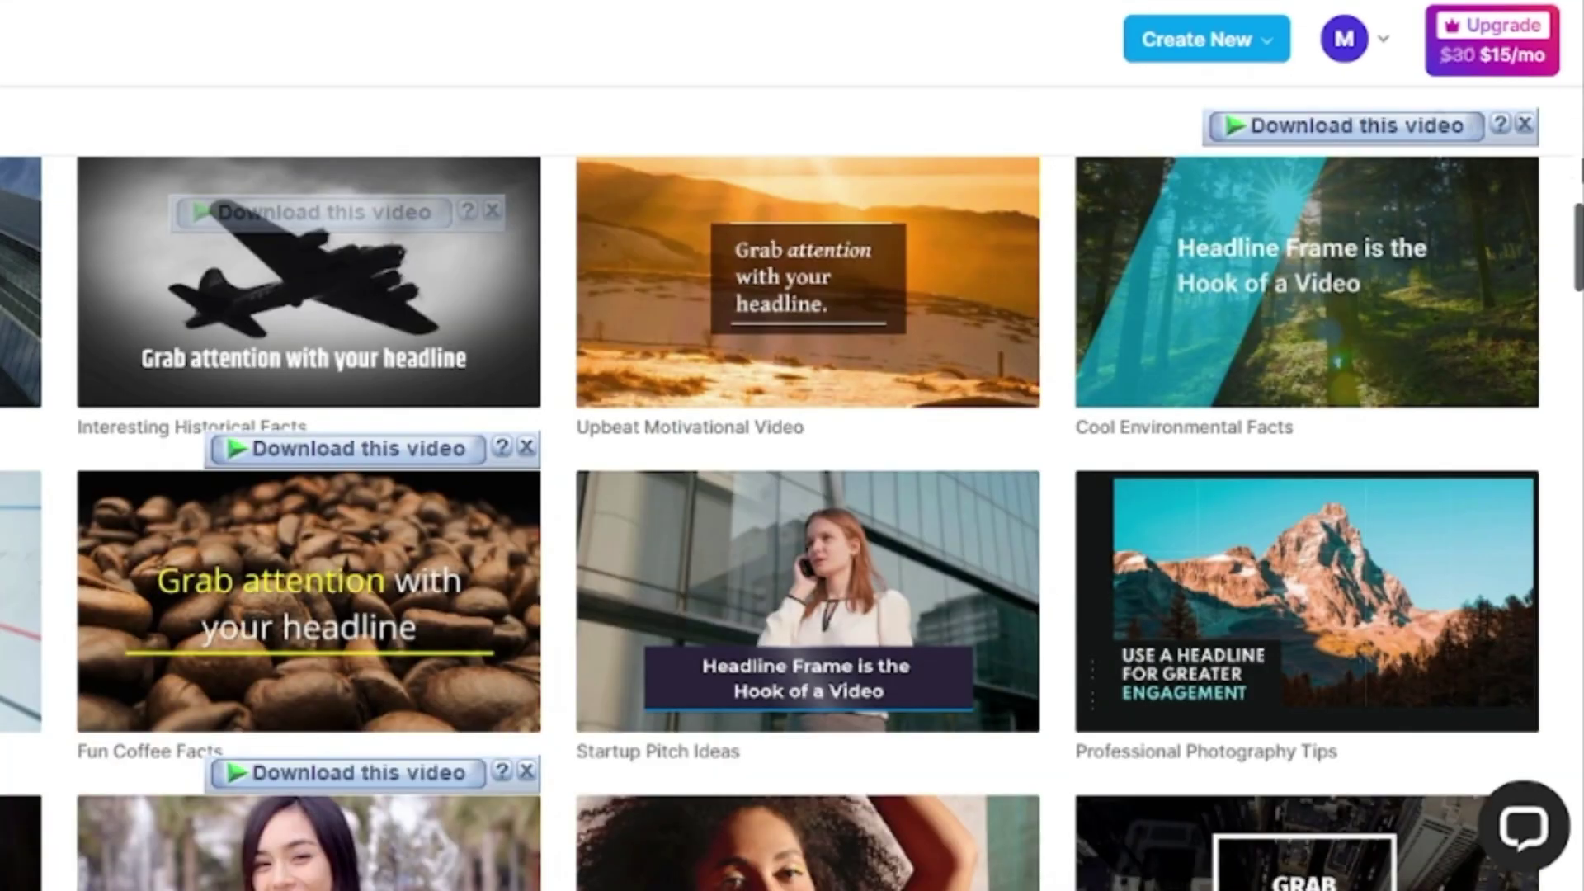
pyautogui.scroll(-5, 1577, 256)
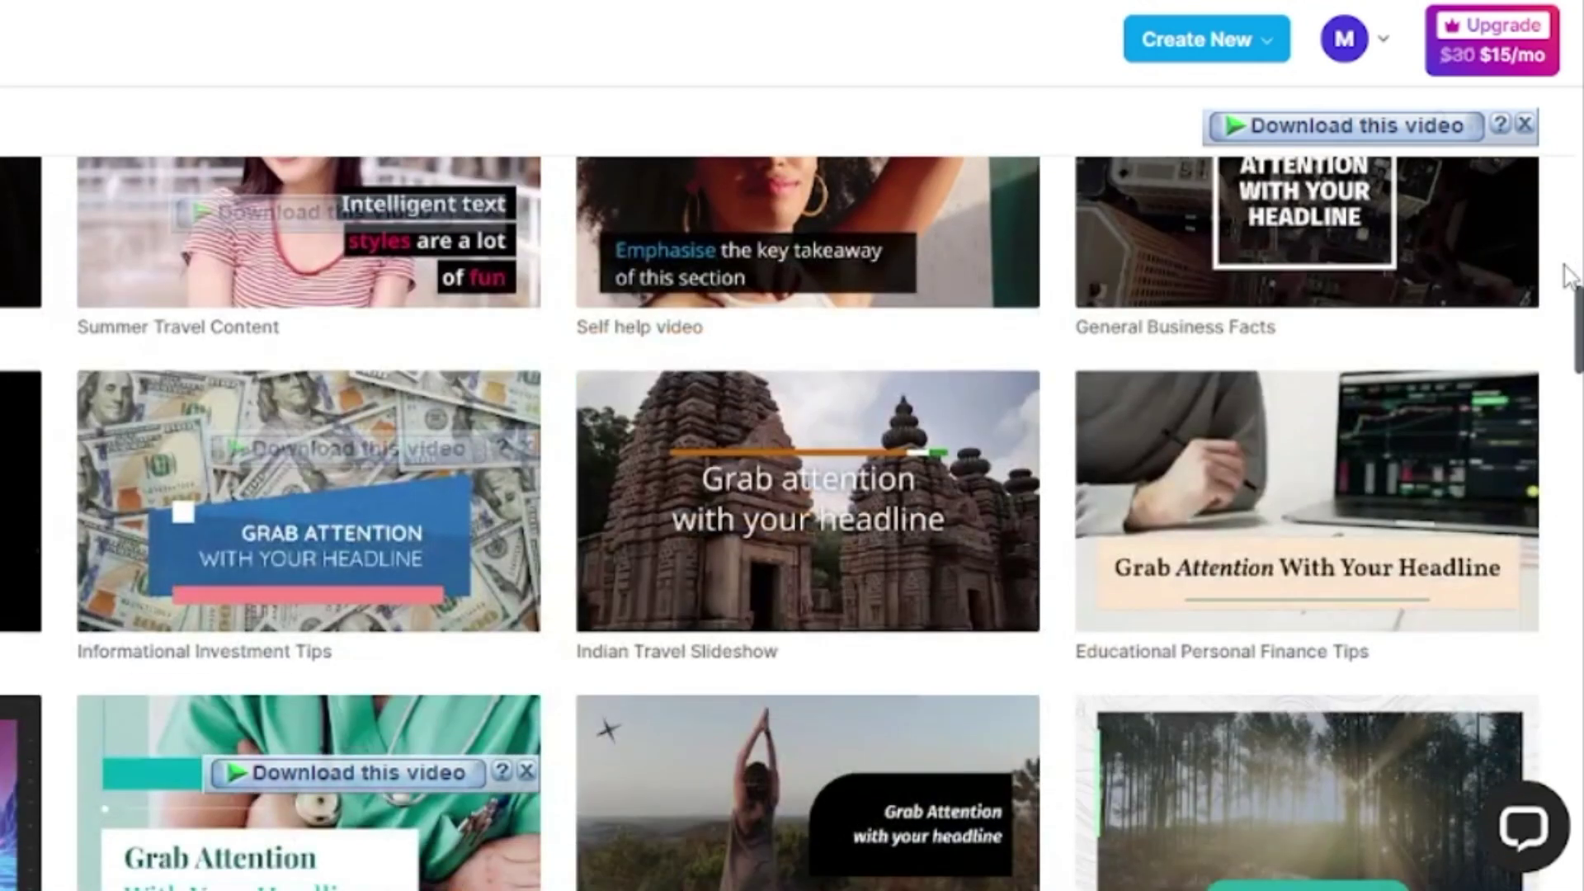
pyautogui.scroll(-2, 1570, 276)
pyautogui.scroll(-2, 1570, 277)
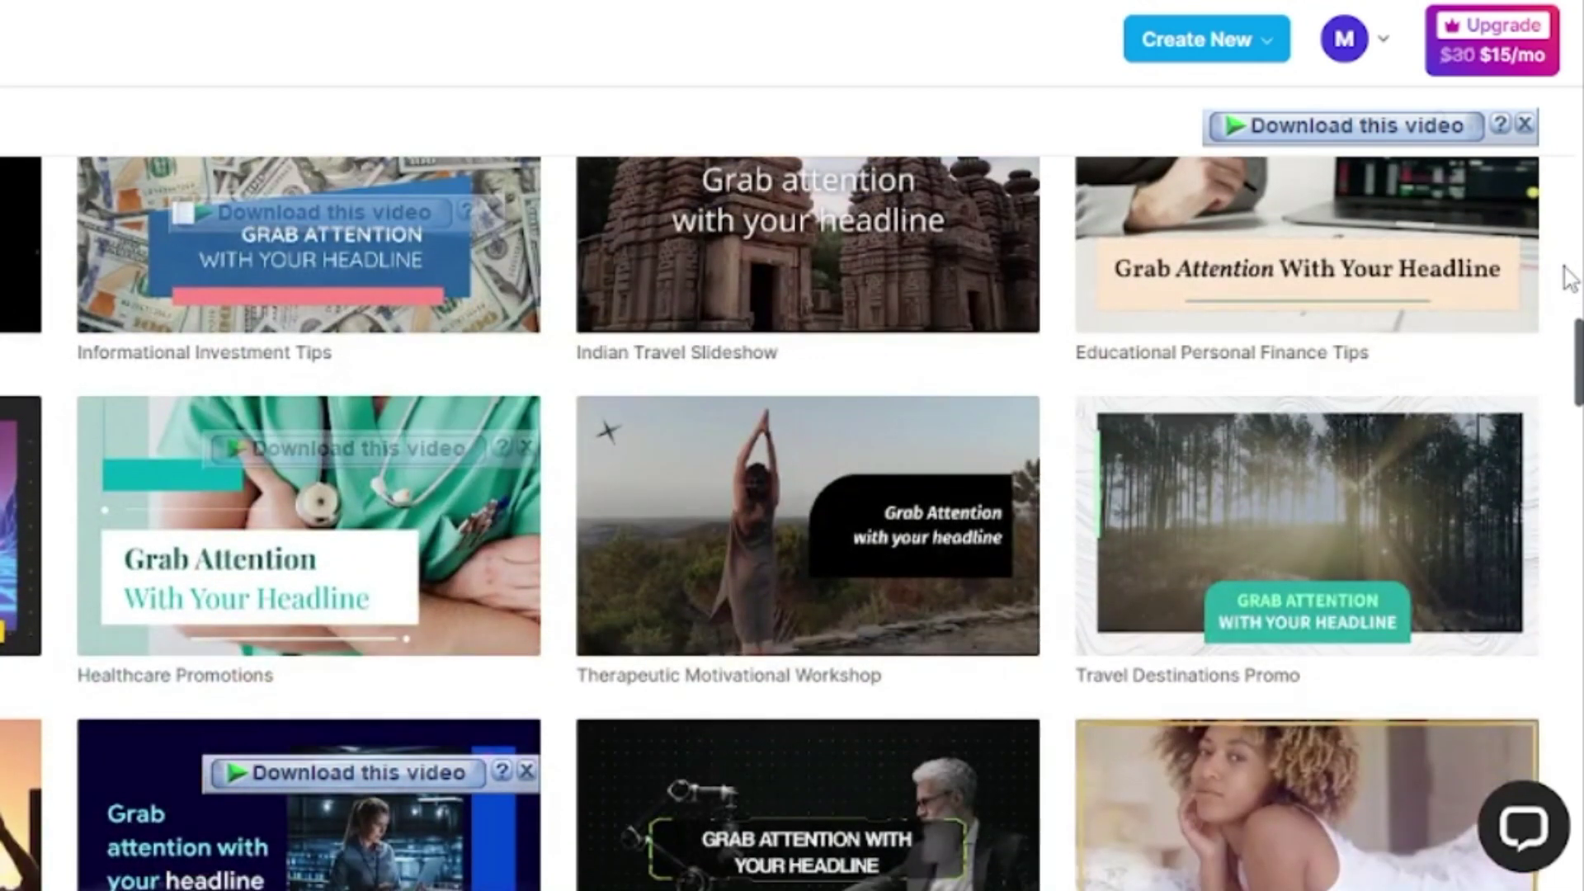
pyautogui.scroll(-3, 1570, 276)
pyautogui.scroll(-2, 1569, 277)
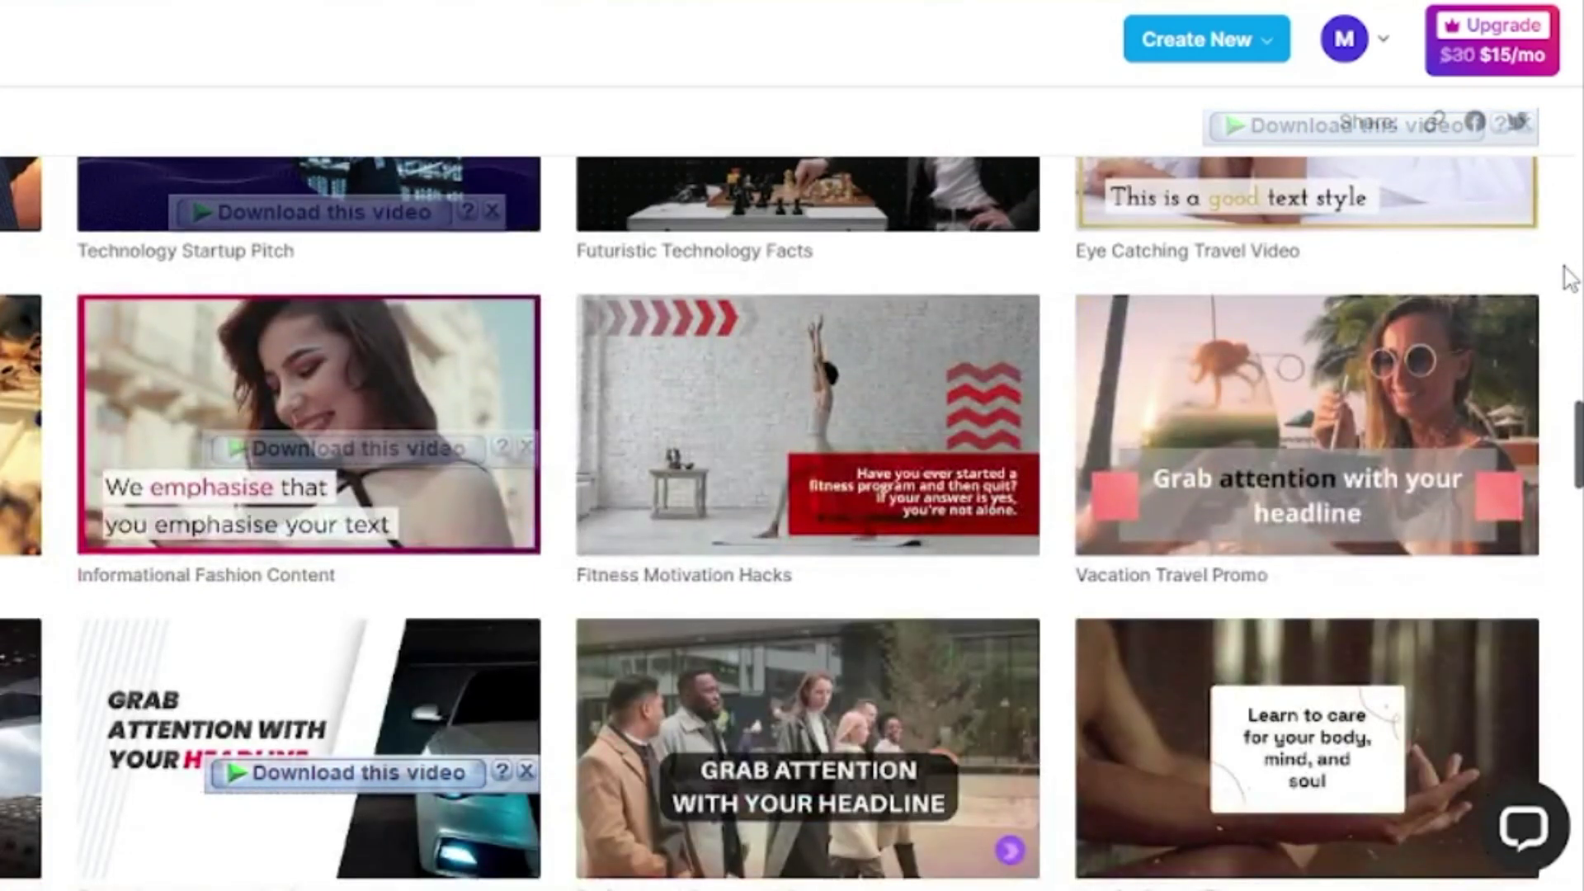
pyautogui.scroll(3, 1569, 276)
pyautogui.scroll(2, 1570, 277)
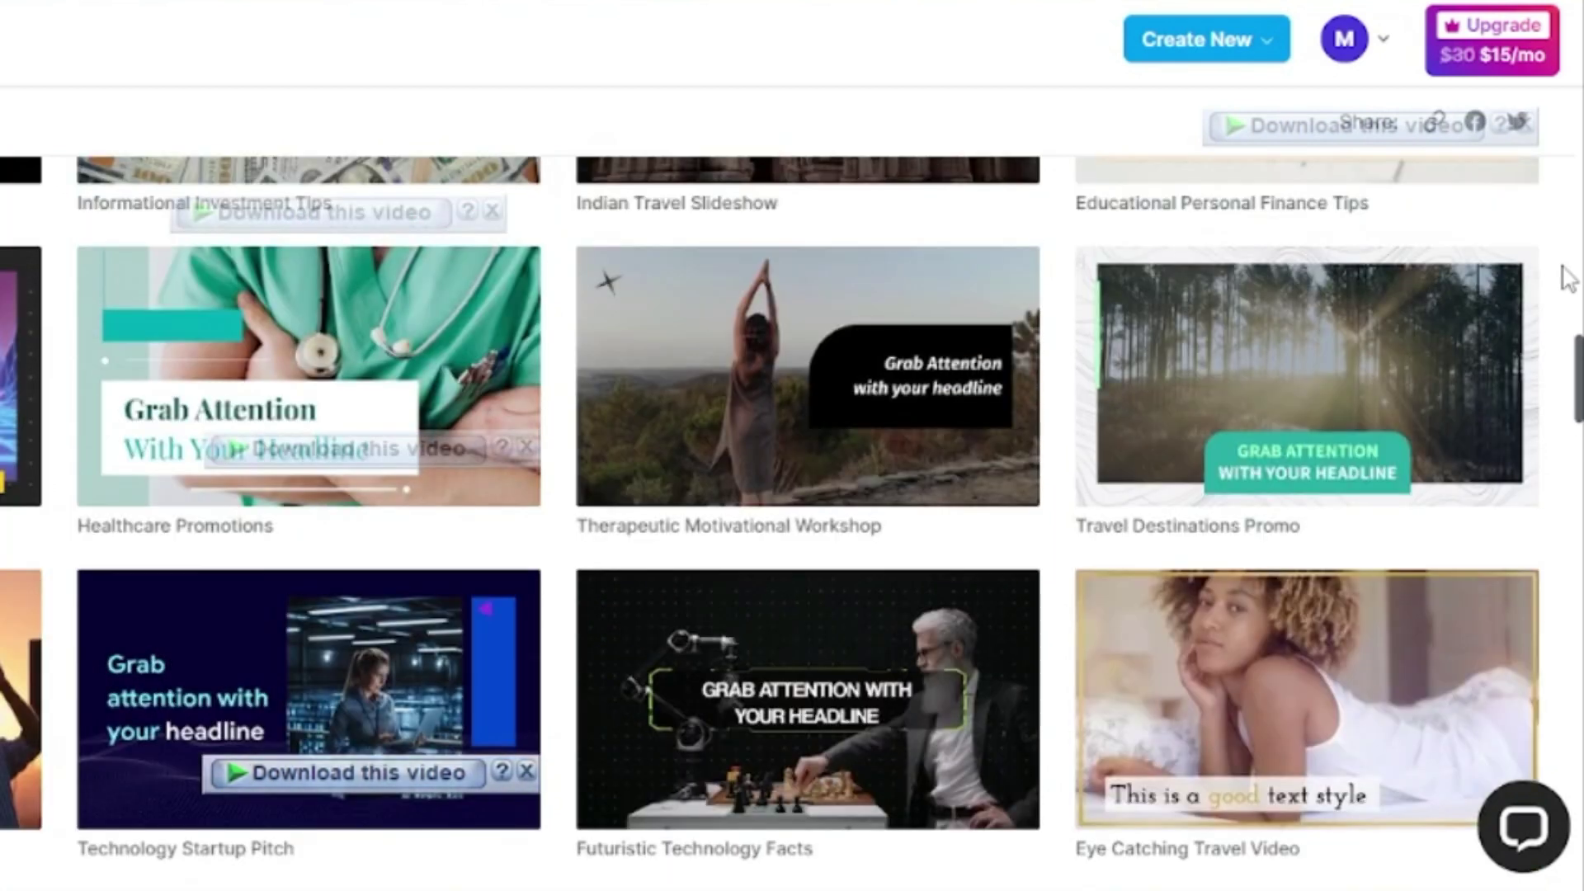
pyautogui.scroll(1, 1570, 276)
pyautogui.scroll(3, 1570, 277)
pyautogui.scroll(-1, 1570, 276)
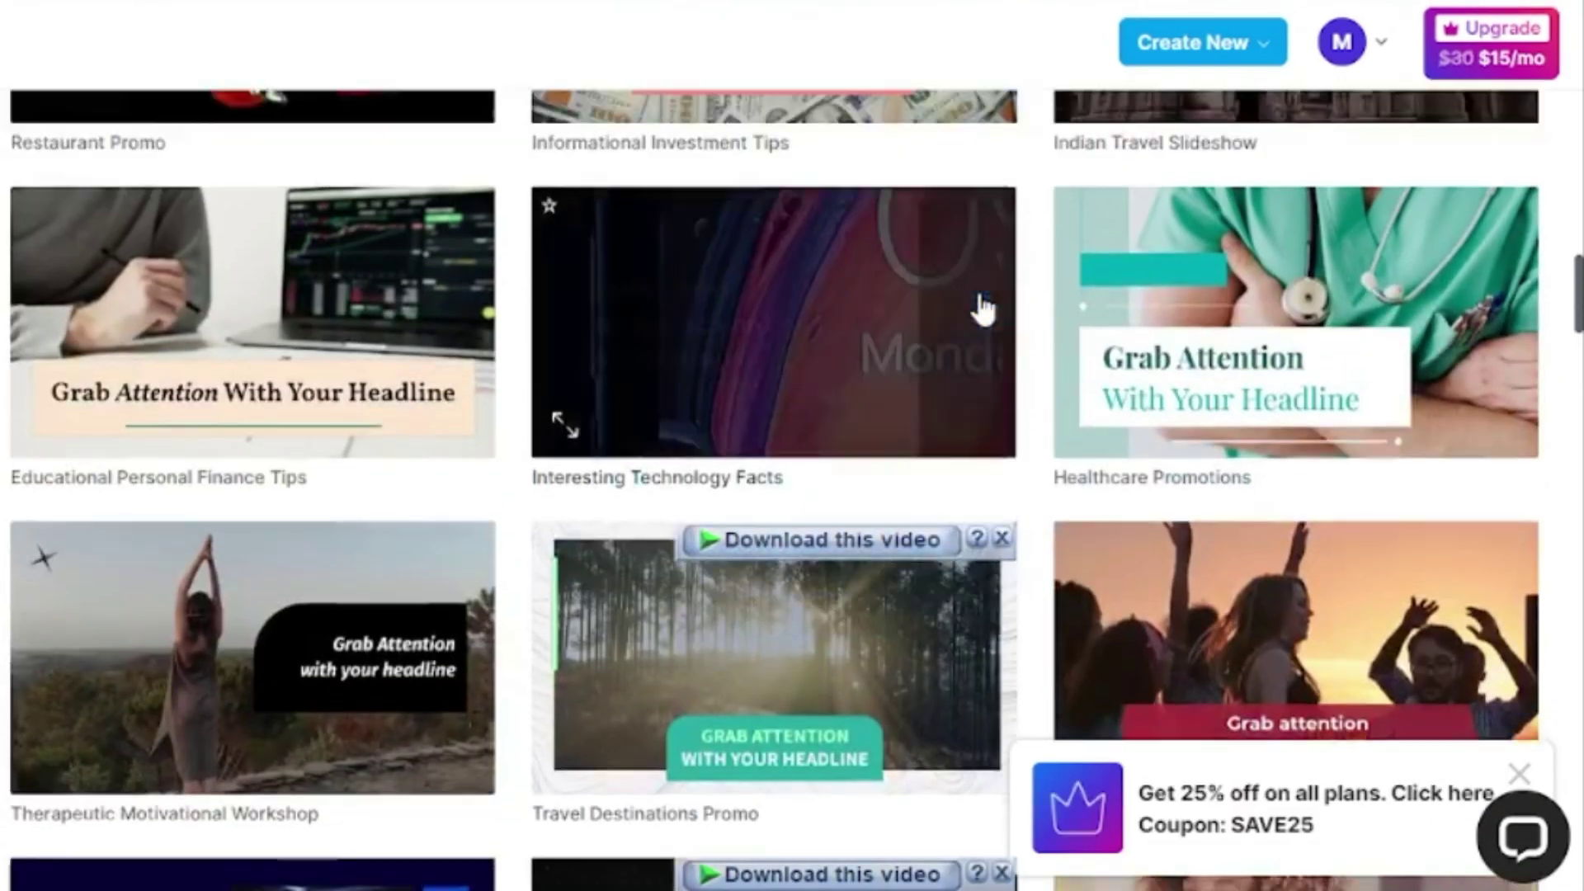
pyautogui.scroll(2, 980, 311)
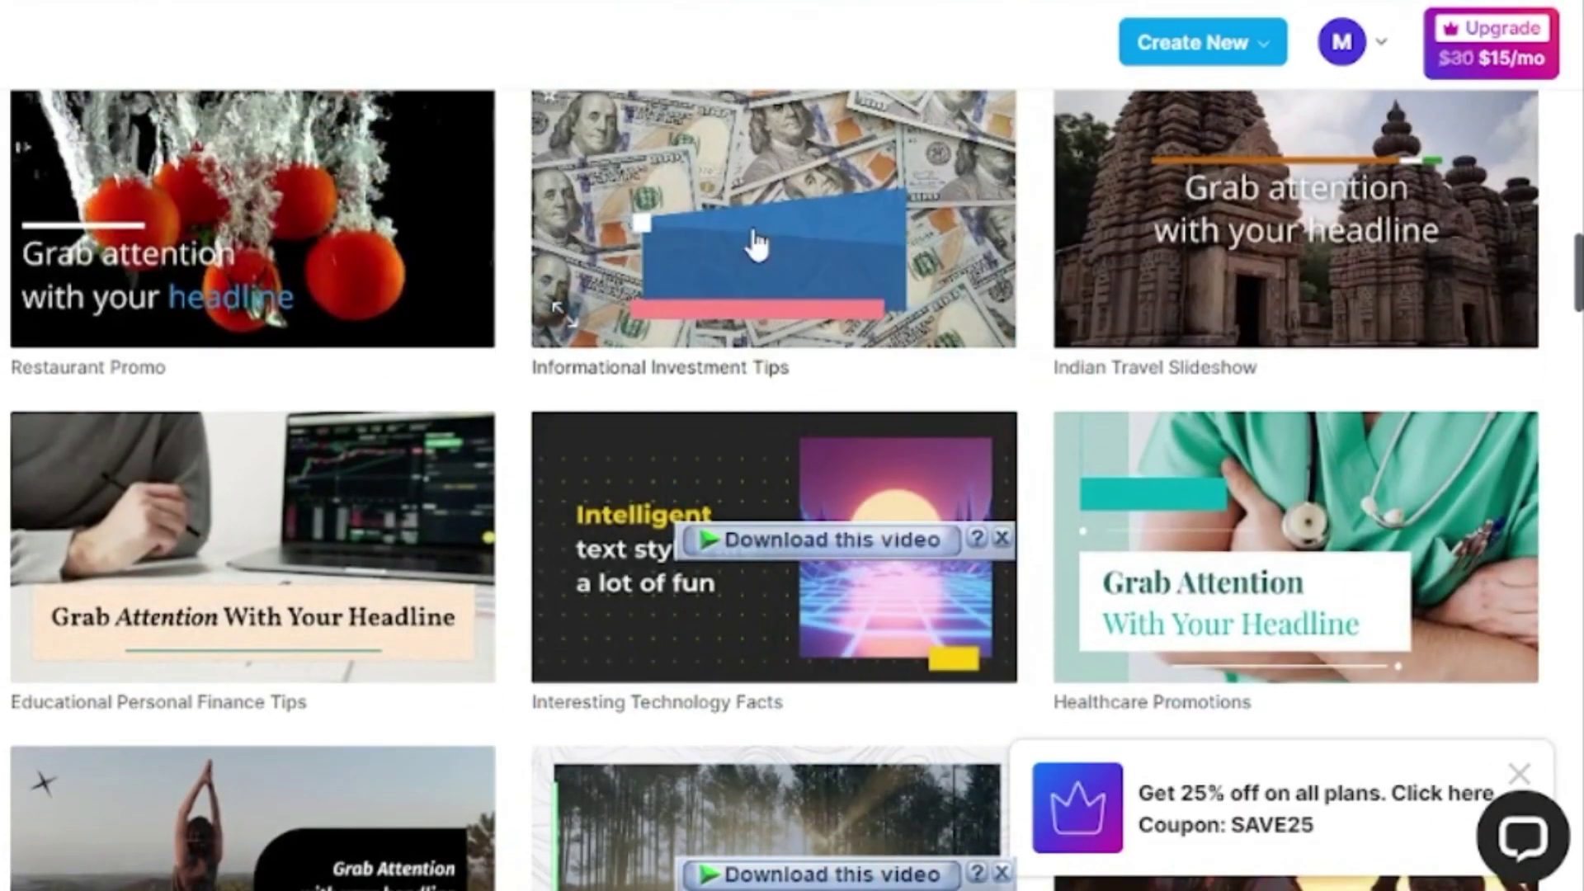
# Open Informational Investment Tips, switch it to Portrait (9:16), and pause the preview.
pyautogui.click(937, 289)
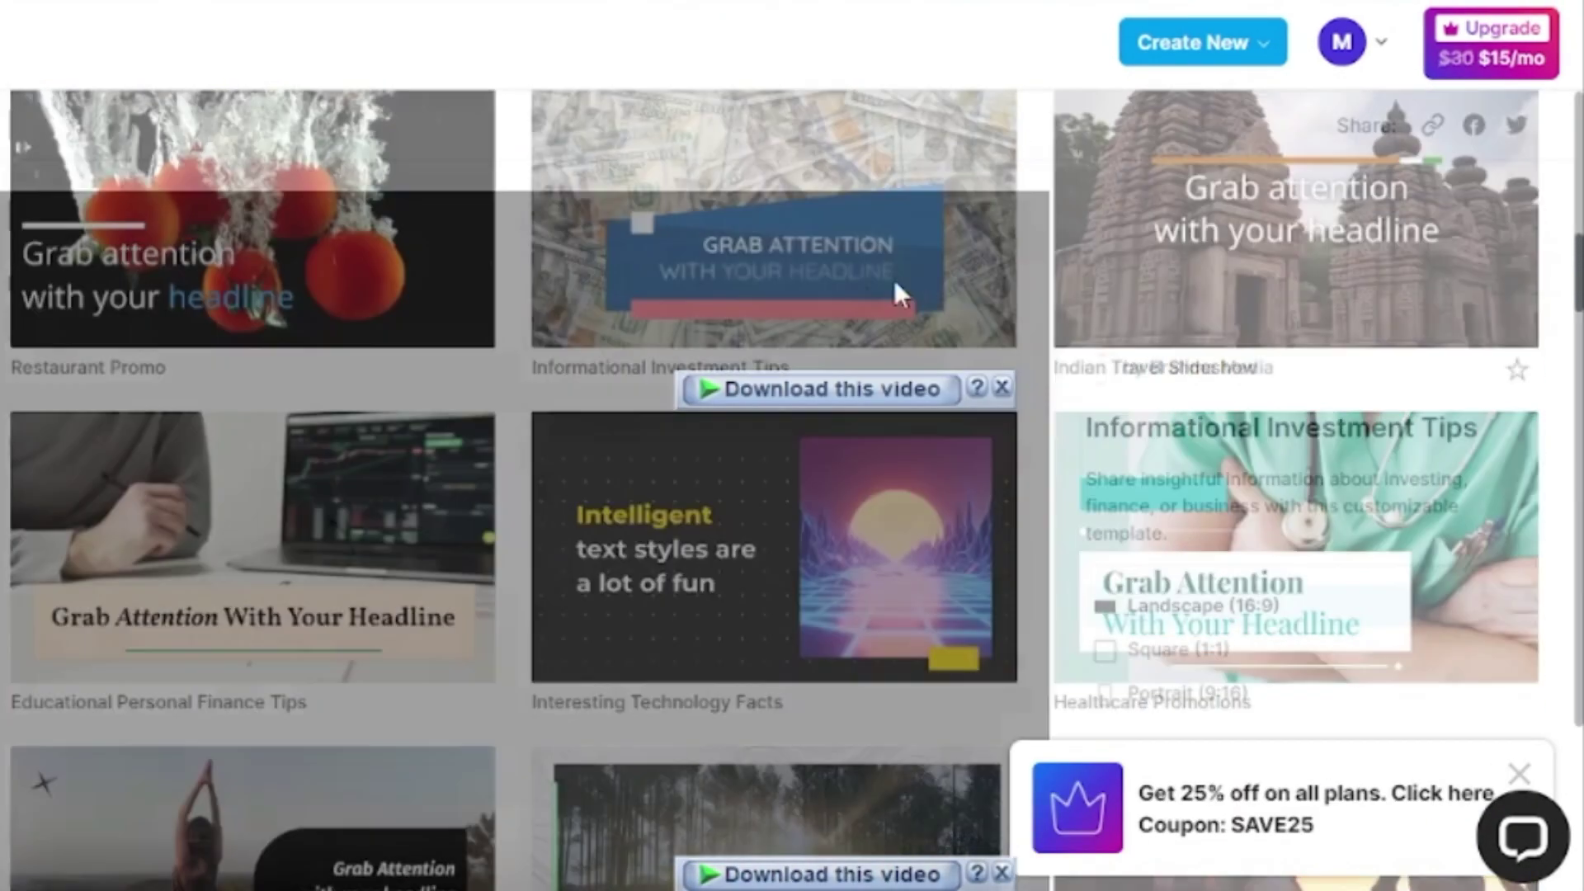
pyautogui.scroll(-2, 443, 272)
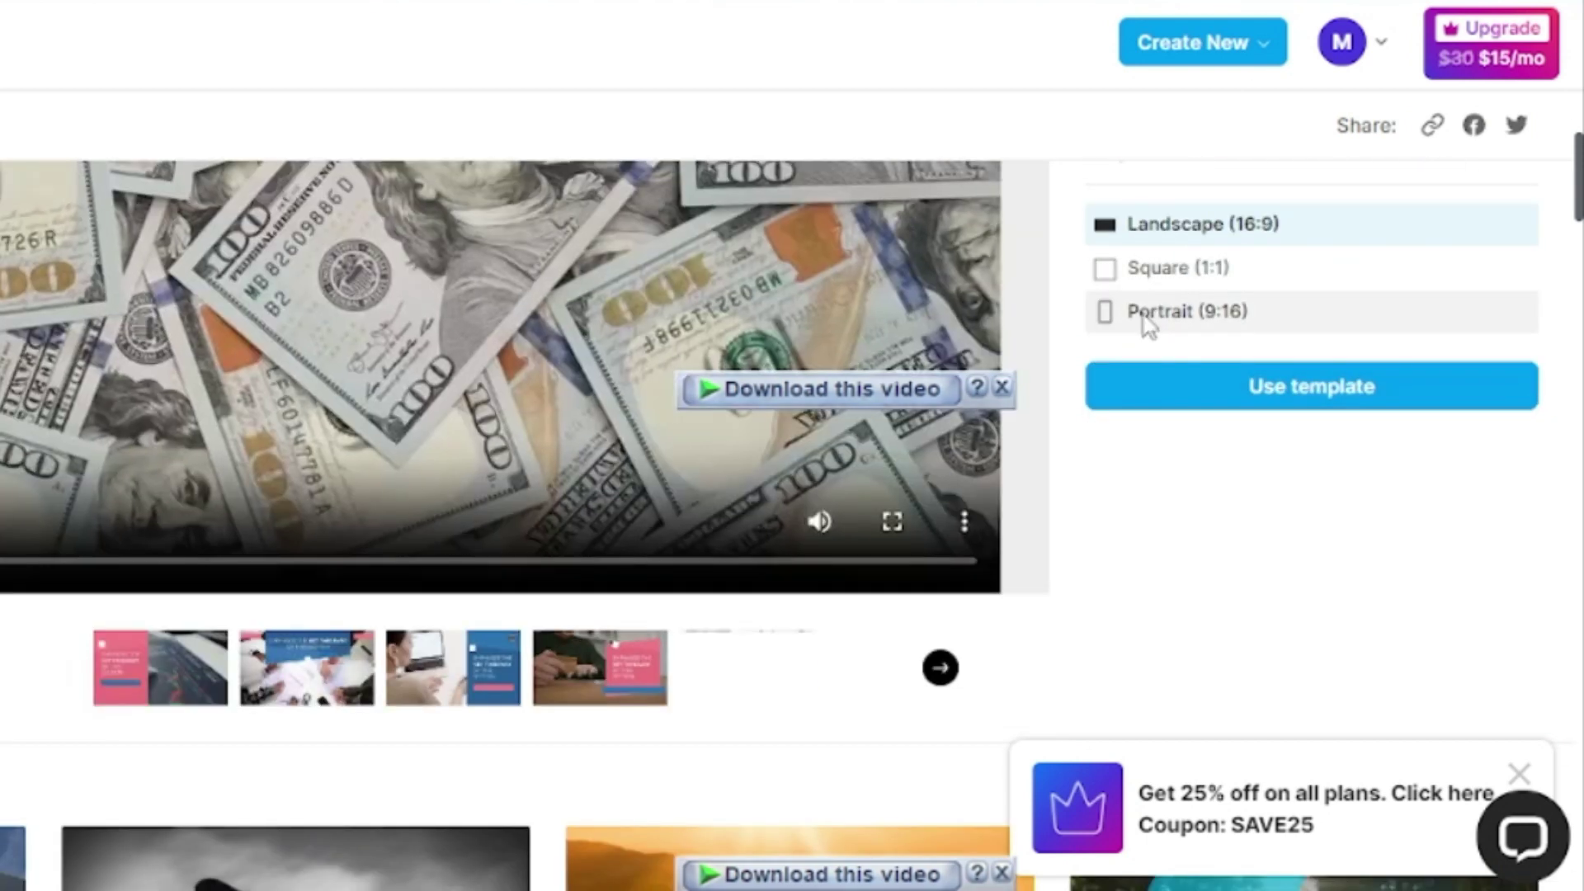
pyautogui.click(1155, 321)
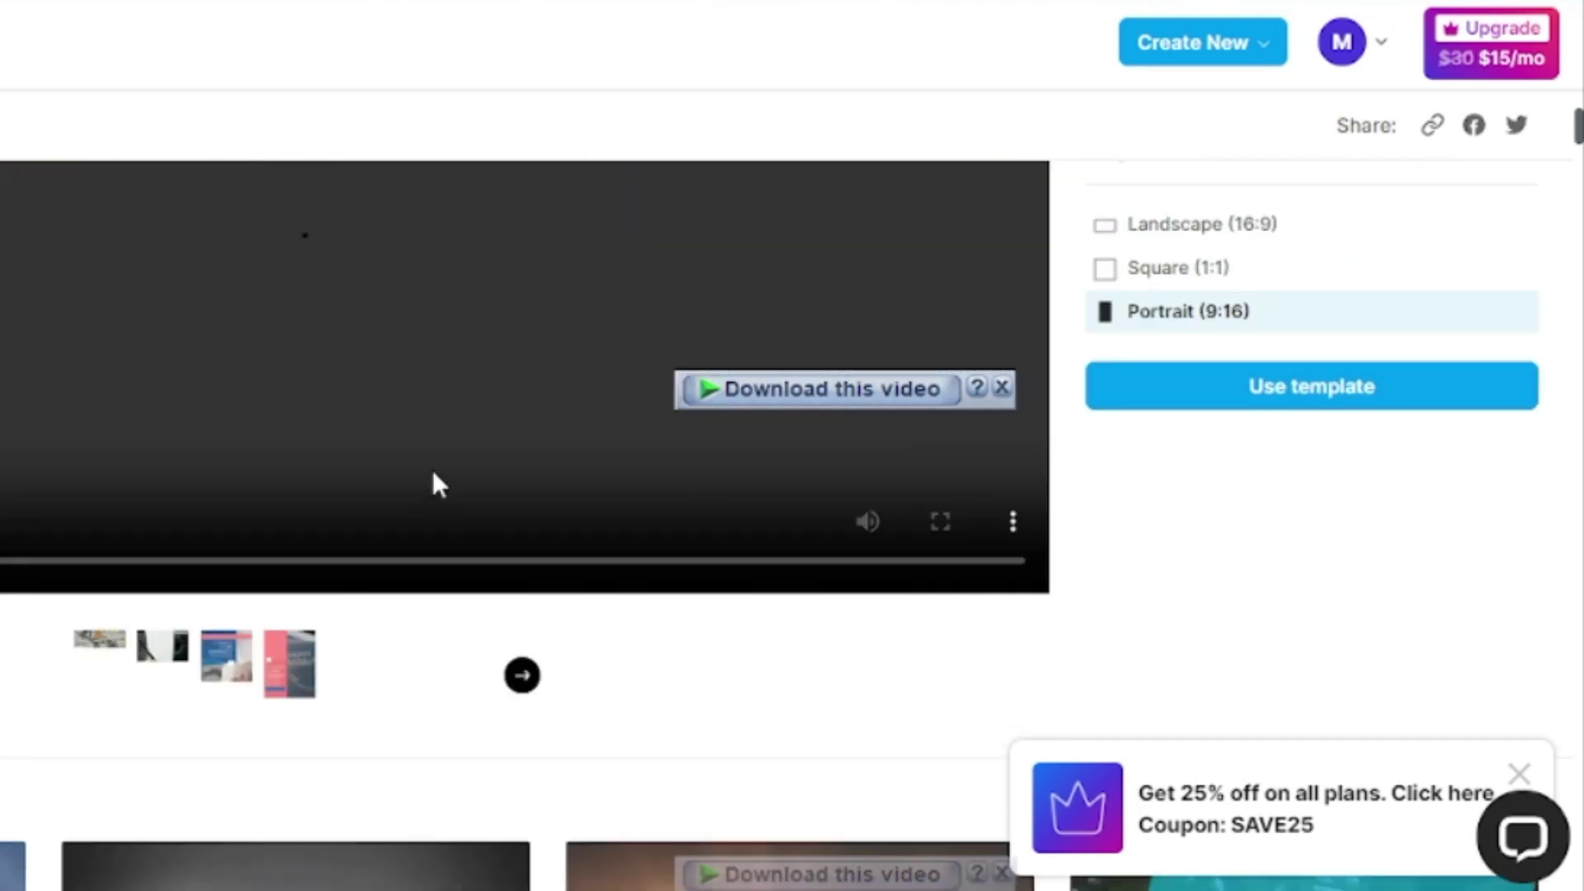
pyautogui.scroll(2, 437, 482)
pyautogui.scroll(2, 255, 502)
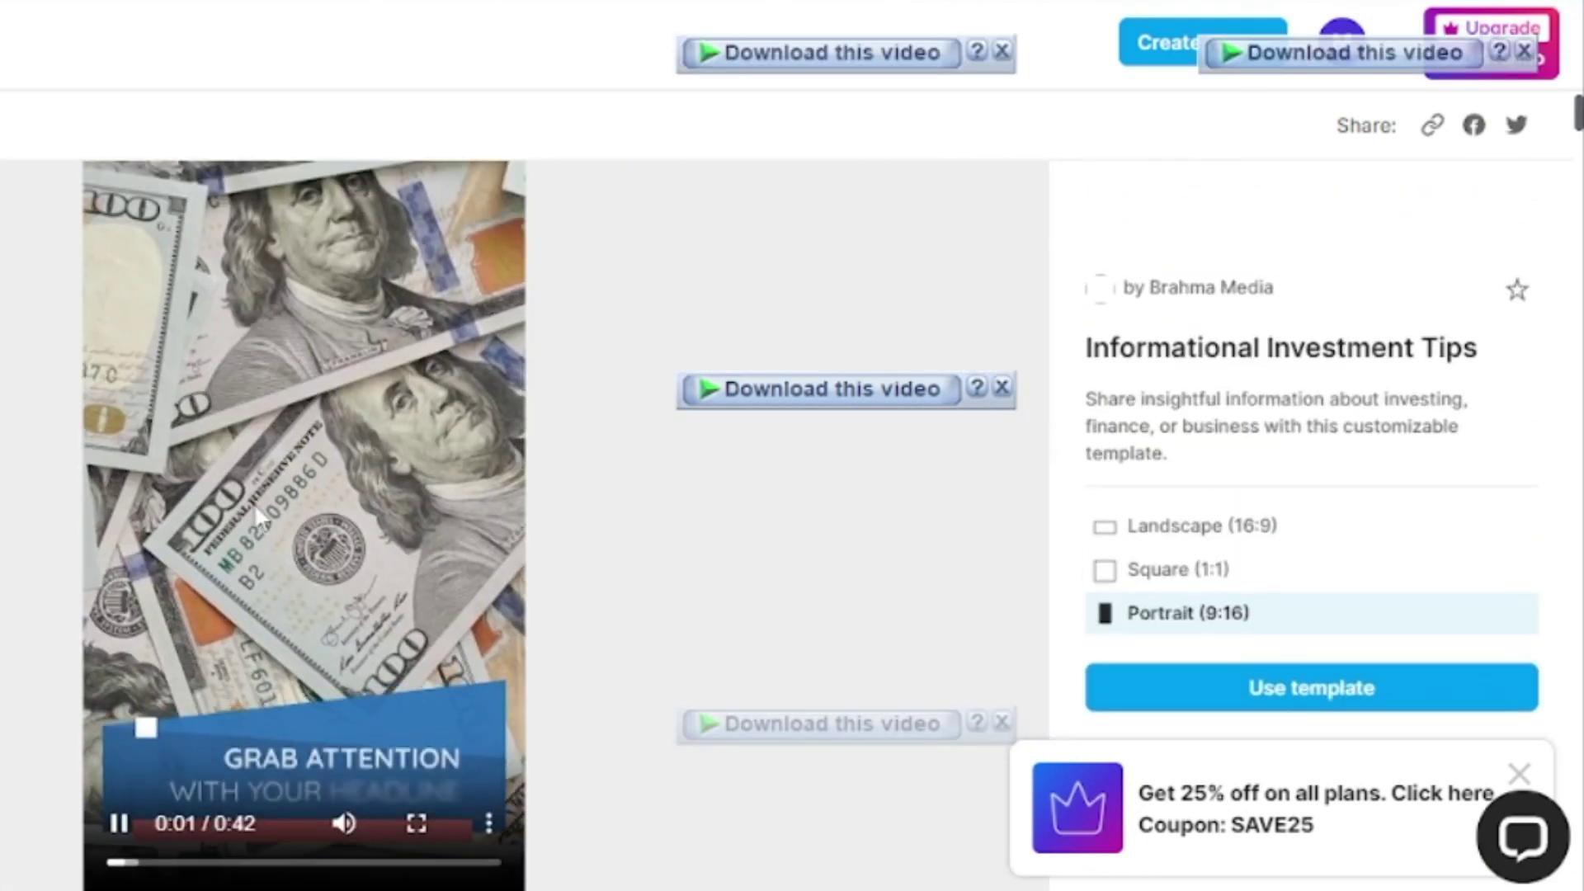
pyautogui.click(119, 823)
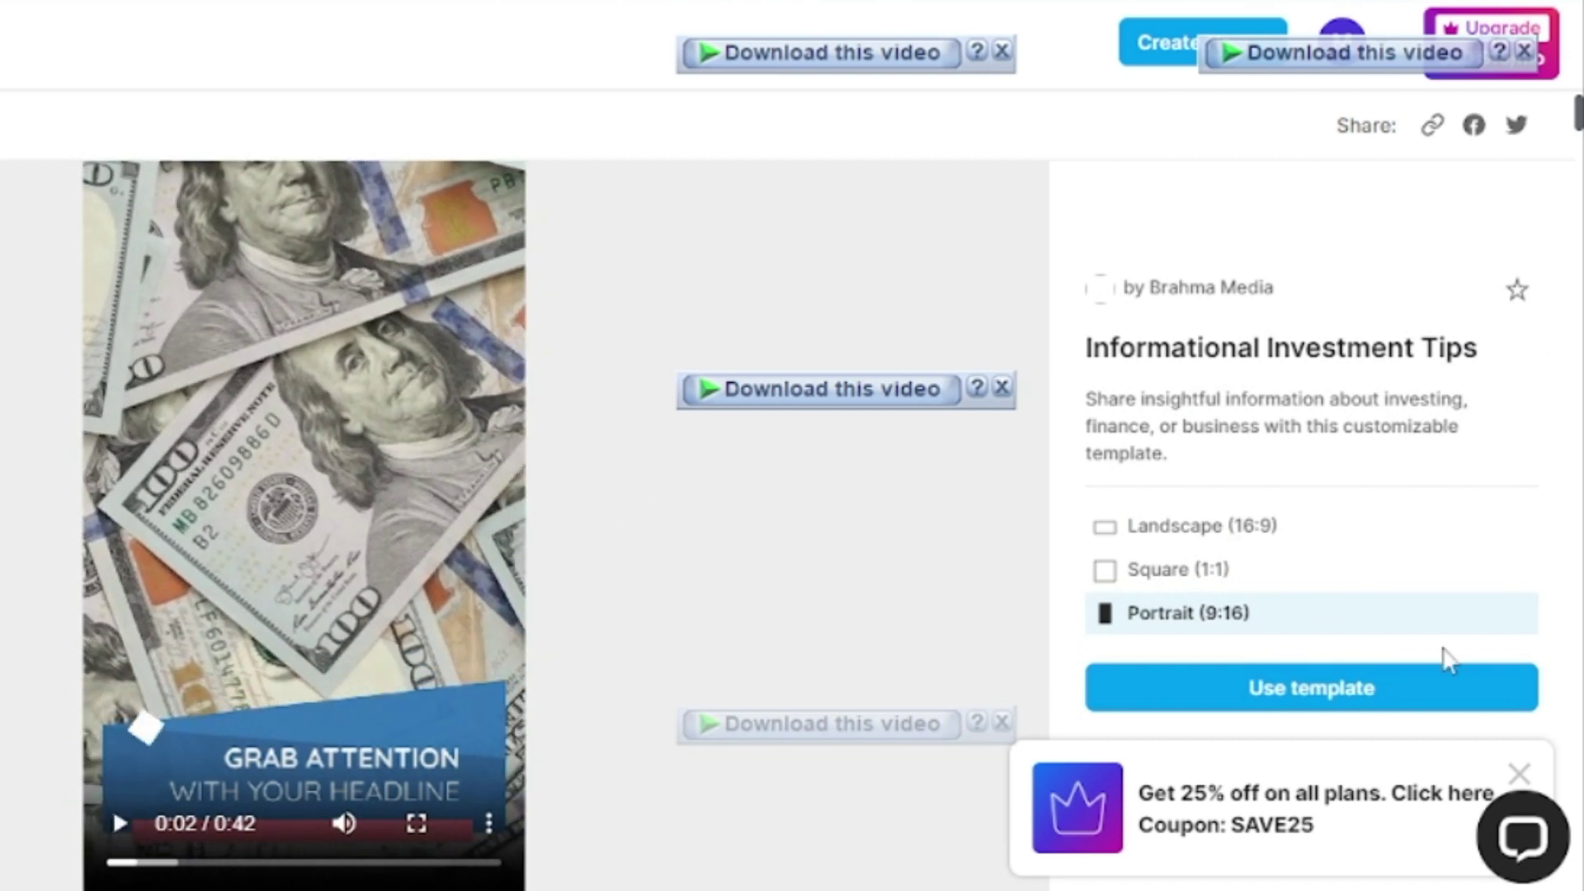
pyautogui.scroll(-4, 1402, 643)
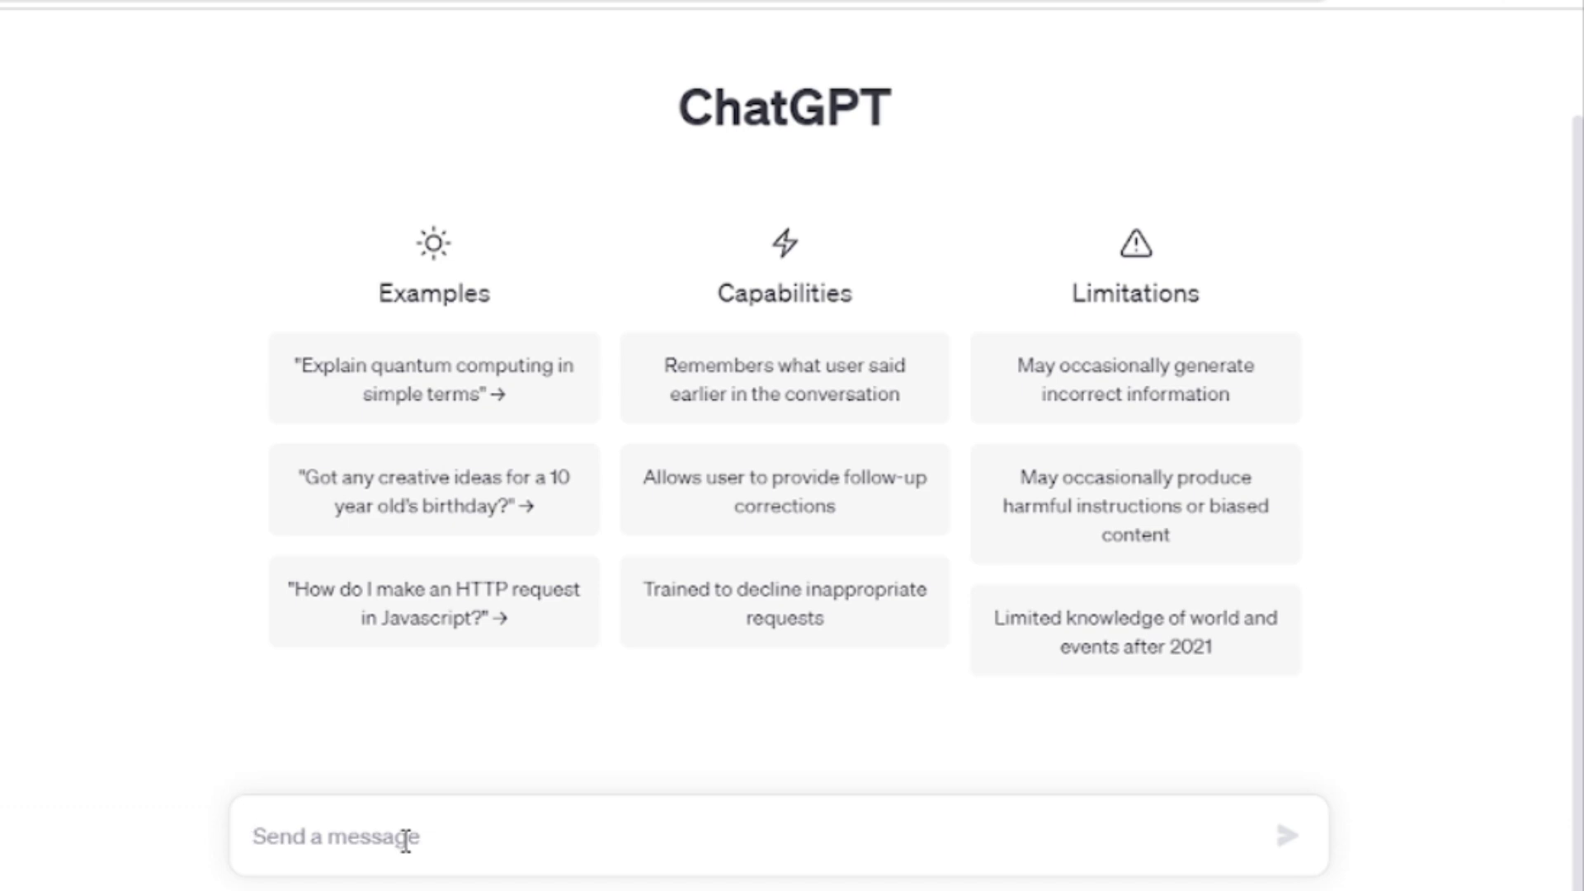
# Ask ChatGPT for the 'top 20 mistakes made in crypto', then send a pasted follow-up question.
pyautogui.write('top 20 mistake made in crypto')
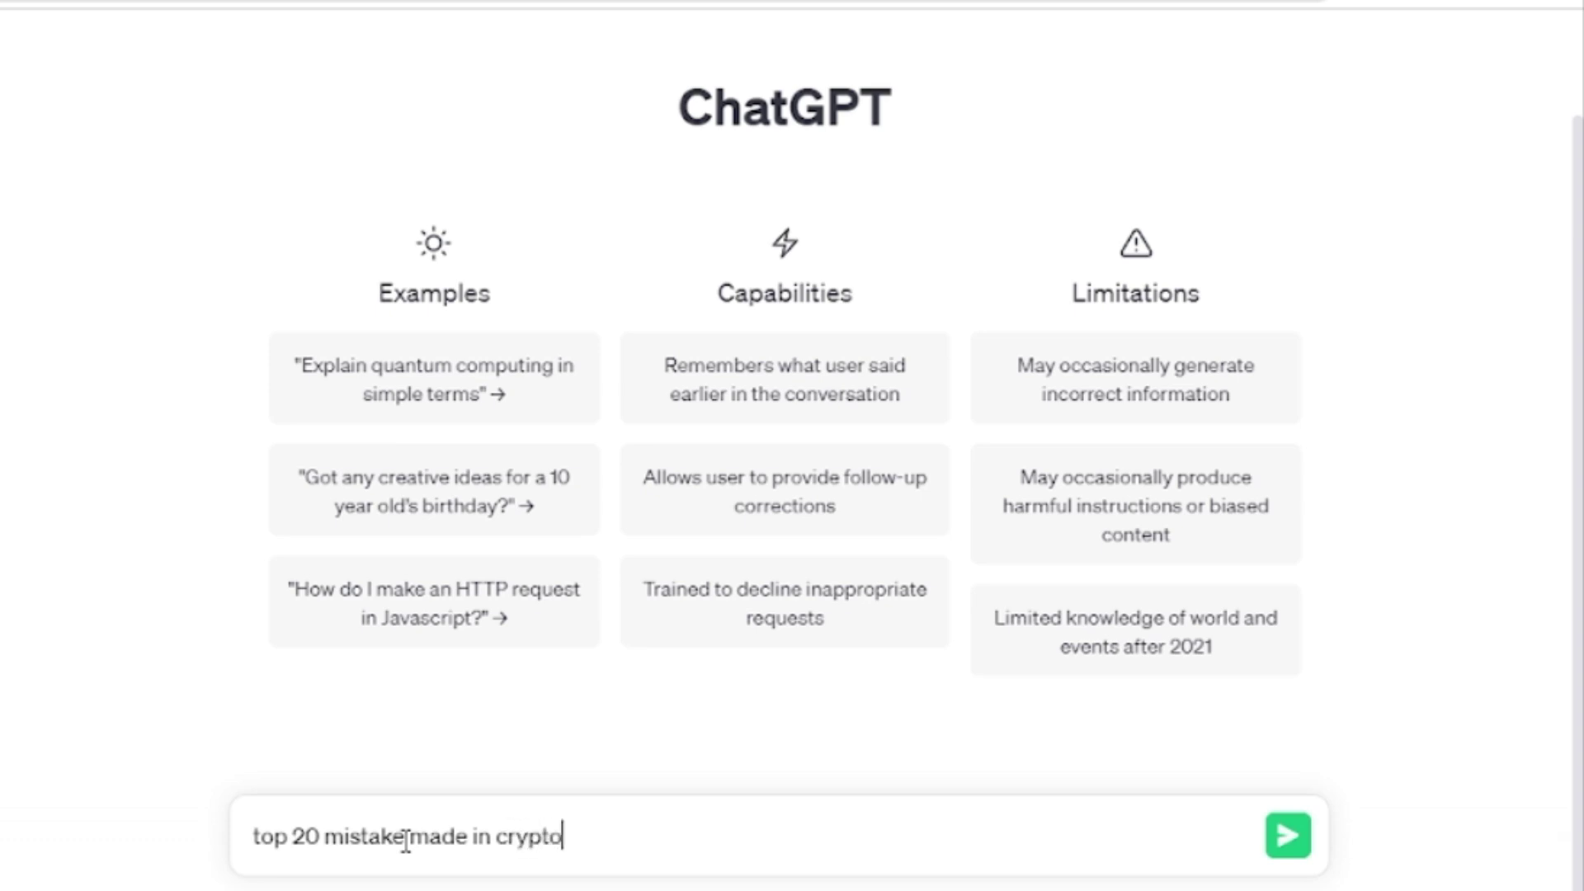
pyautogui.press('Return')
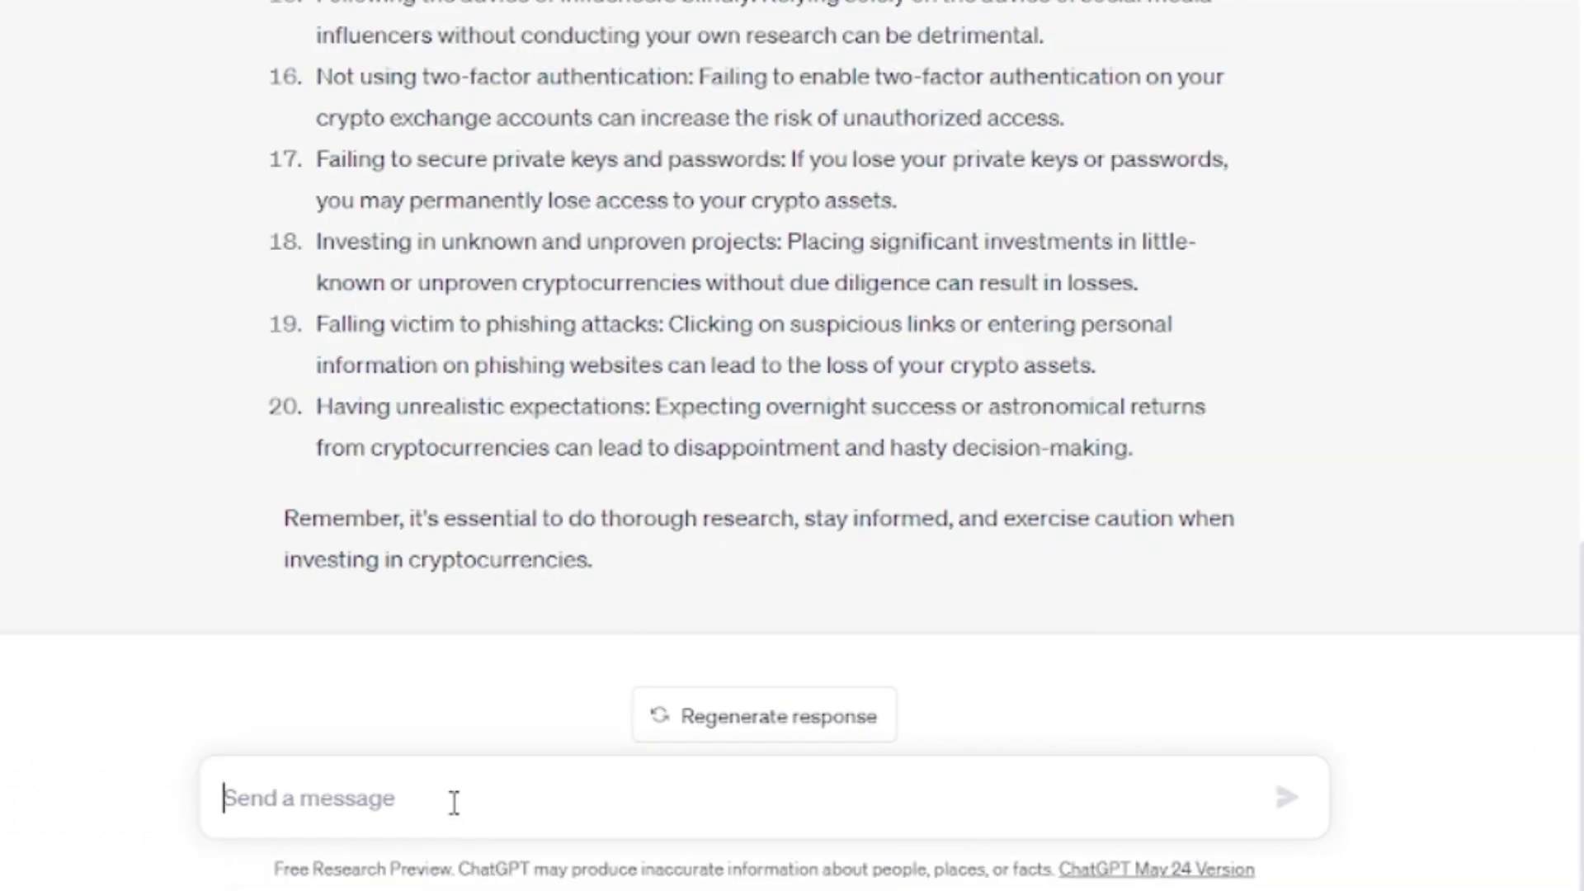
pyautogui.write('Can you tell me the top five reasons why new crypto traders fail?')
pyautogui.press('Return')
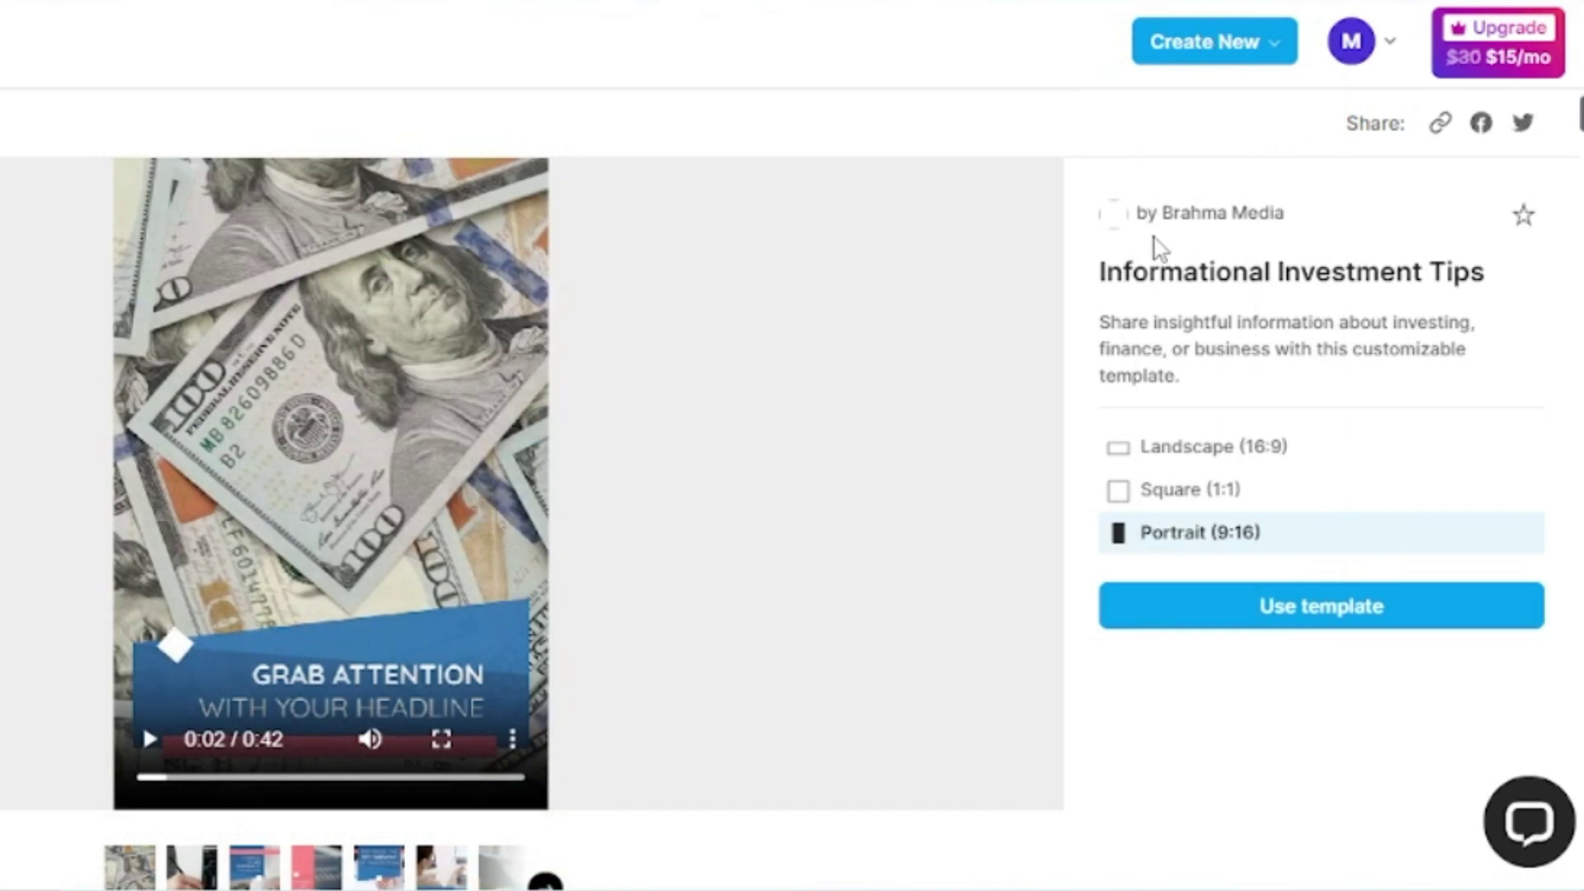
# Browse the portrait template's scene thumbnails to the fourth scene, then play and pause the preview.
pyautogui.click(1245, 43)
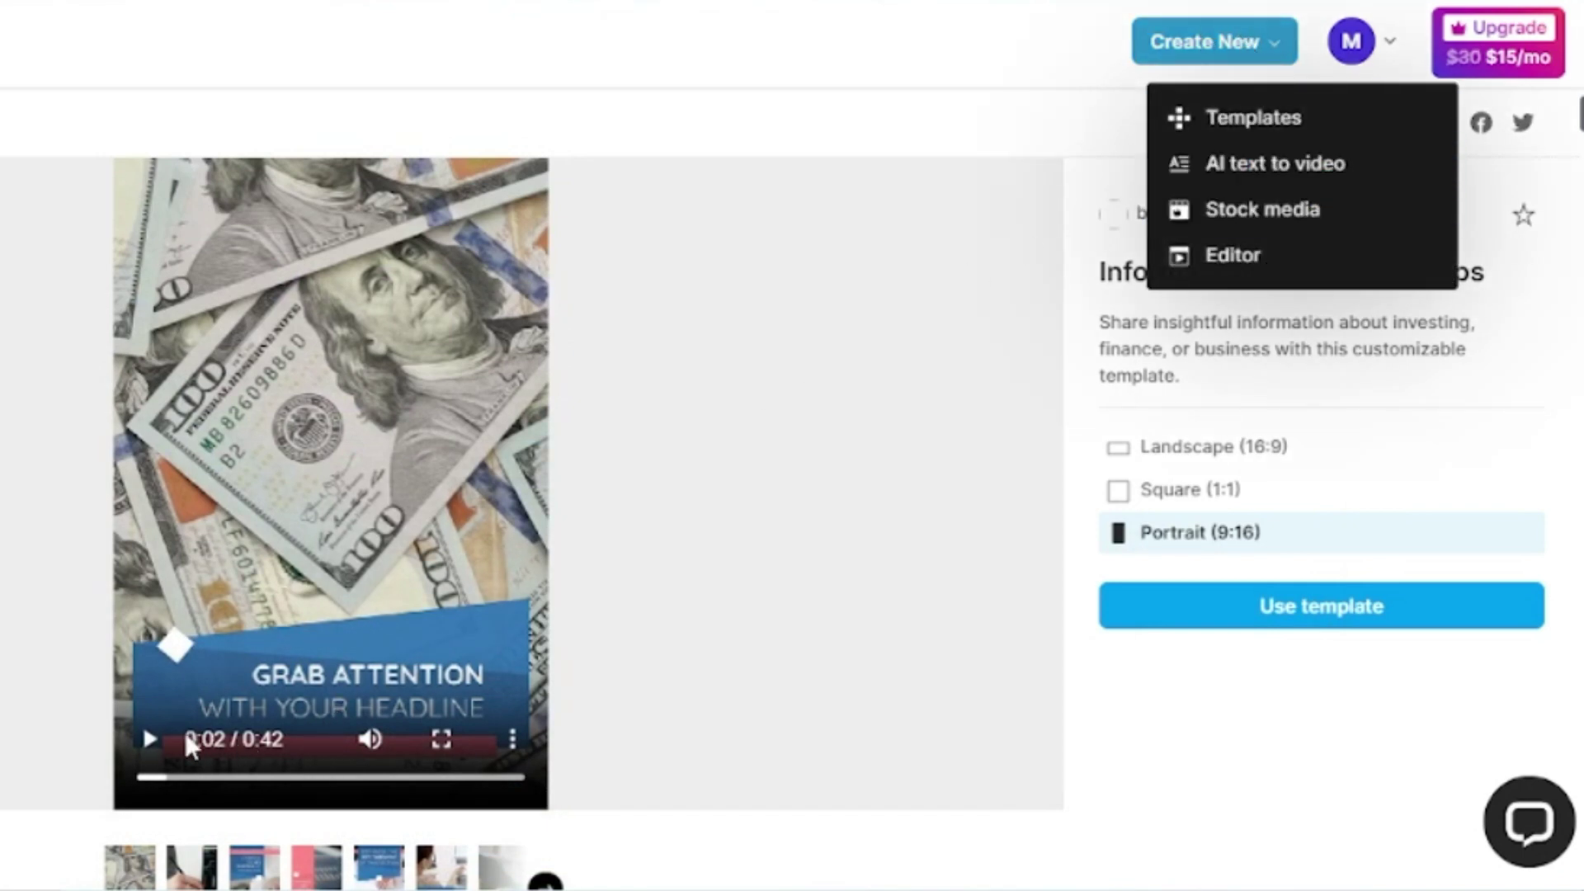
pyautogui.scroll(-5, 693, 603)
pyautogui.scroll(2, 540, 516)
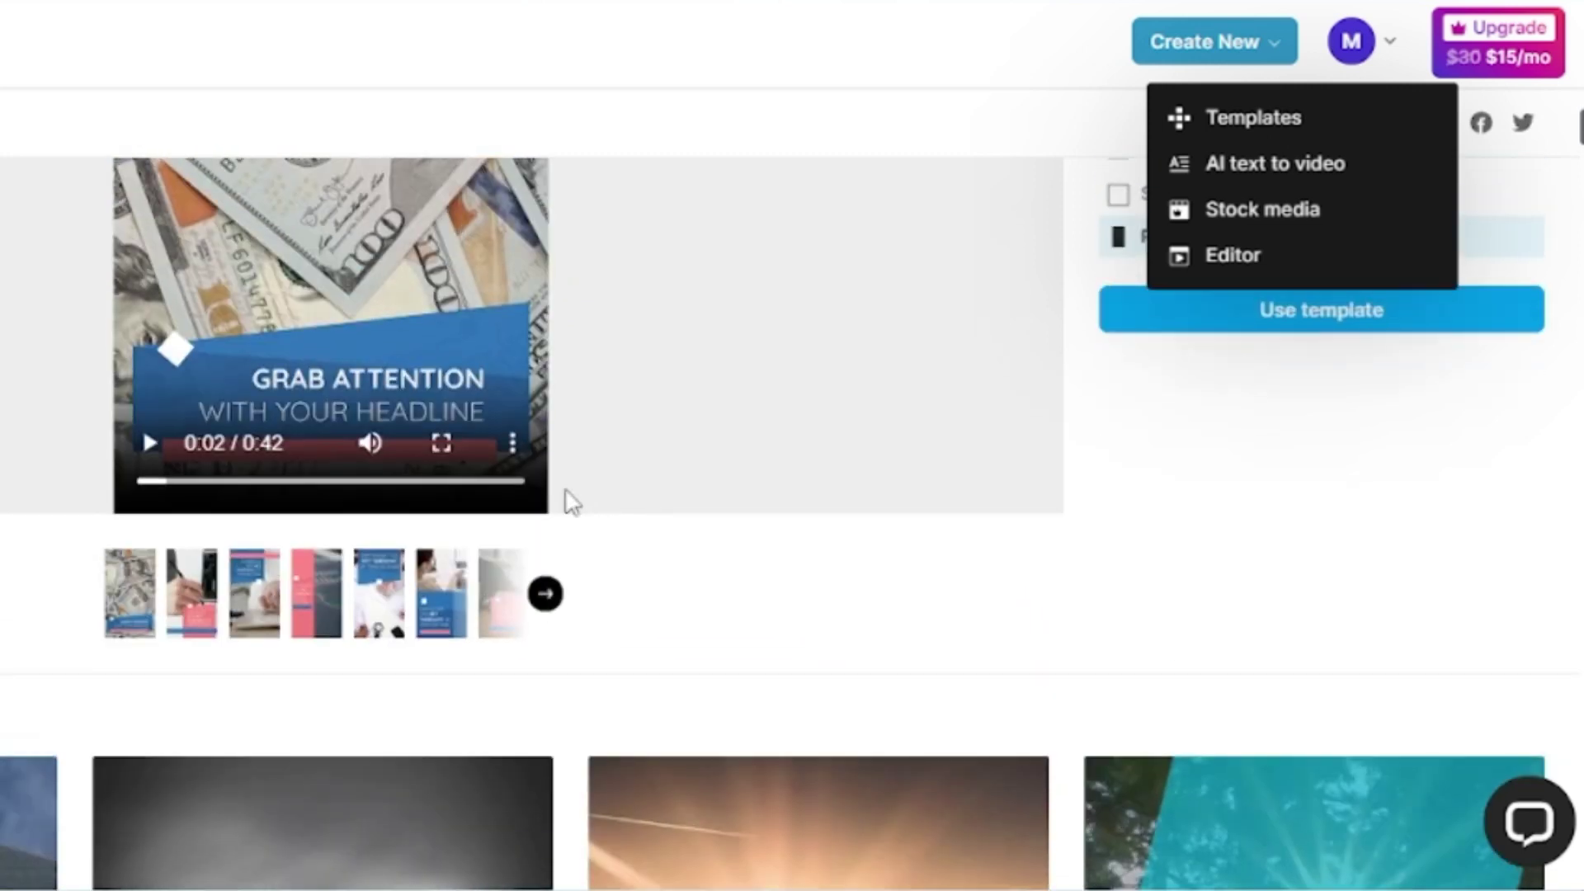
pyautogui.click(546, 594)
pyautogui.scroll(4, 479, 627)
pyautogui.click(397, 866)
pyautogui.scroll(-3, 450, 710)
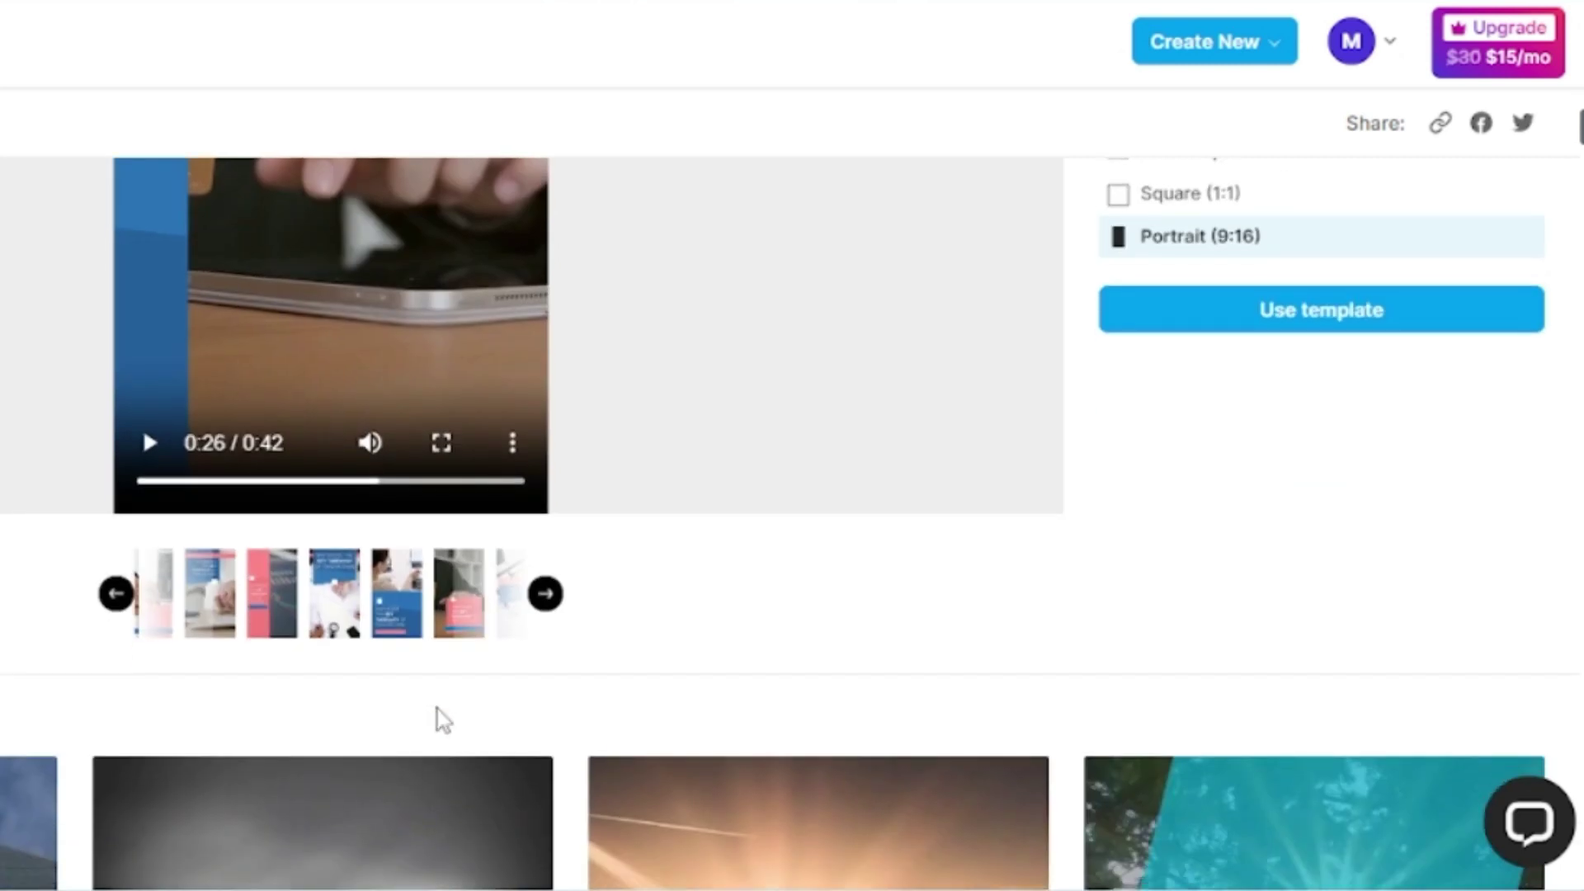
pyautogui.click(546, 594)
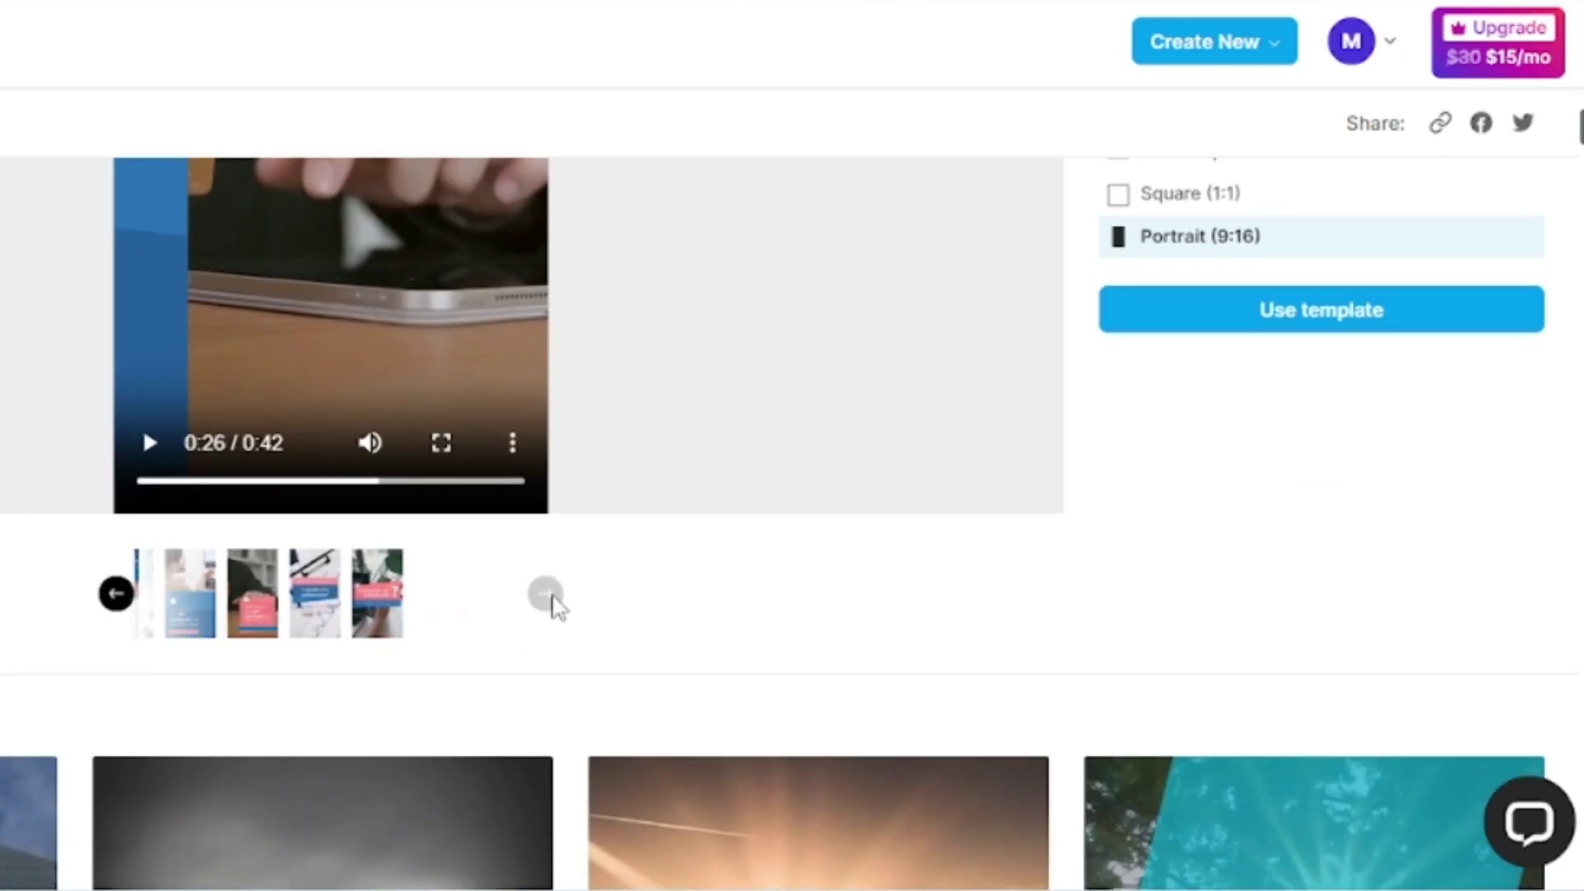
pyautogui.click(373, 589)
pyautogui.scroll(3, 330, 808)
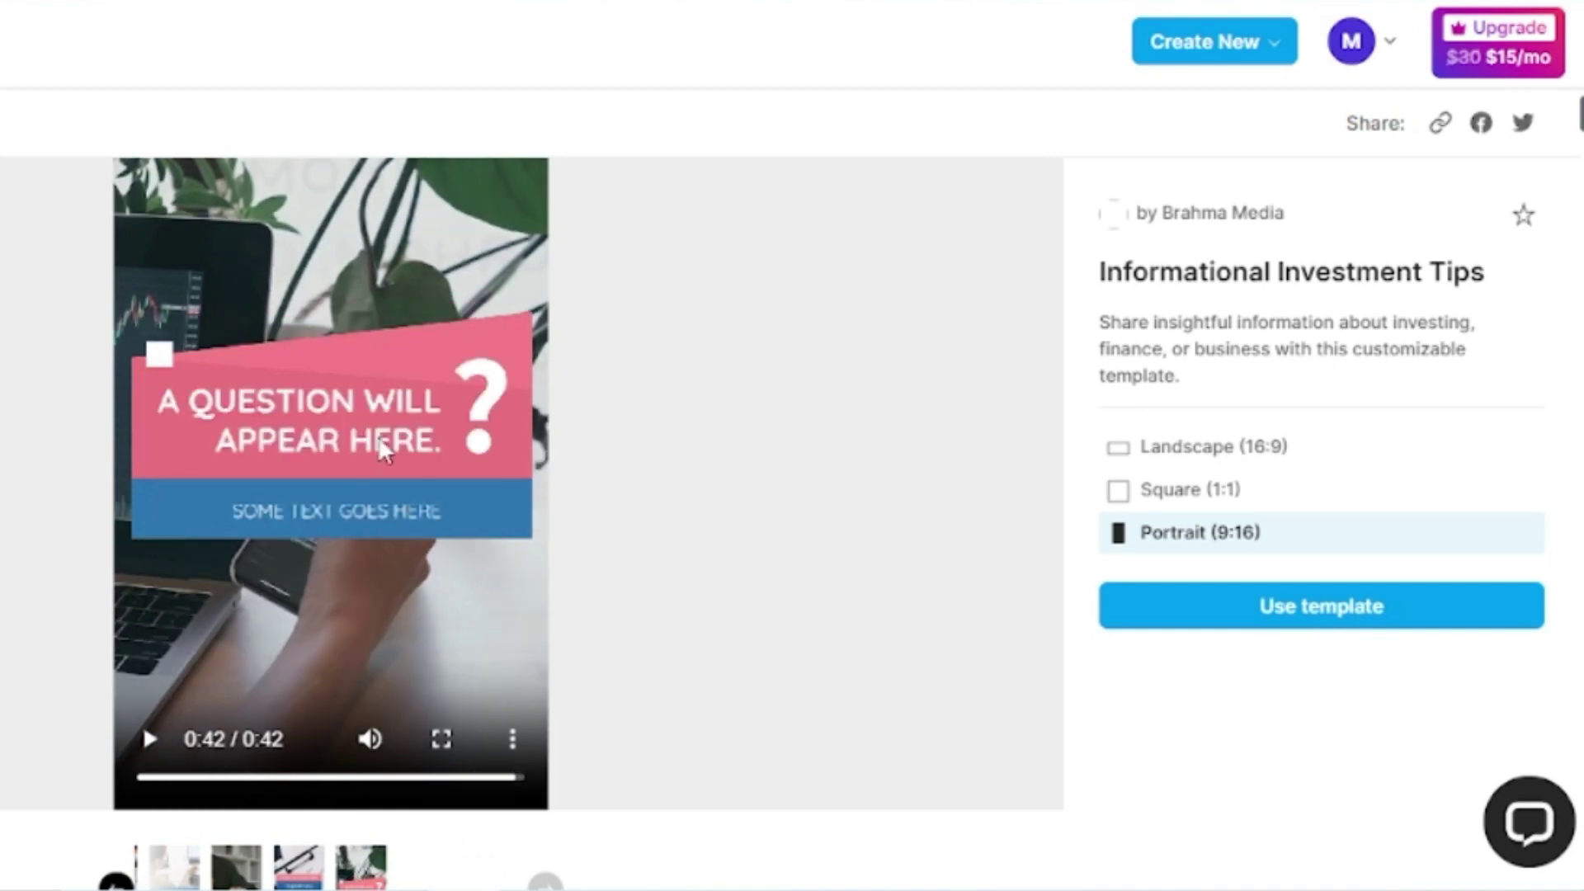
pyautogui.click(151, 739)
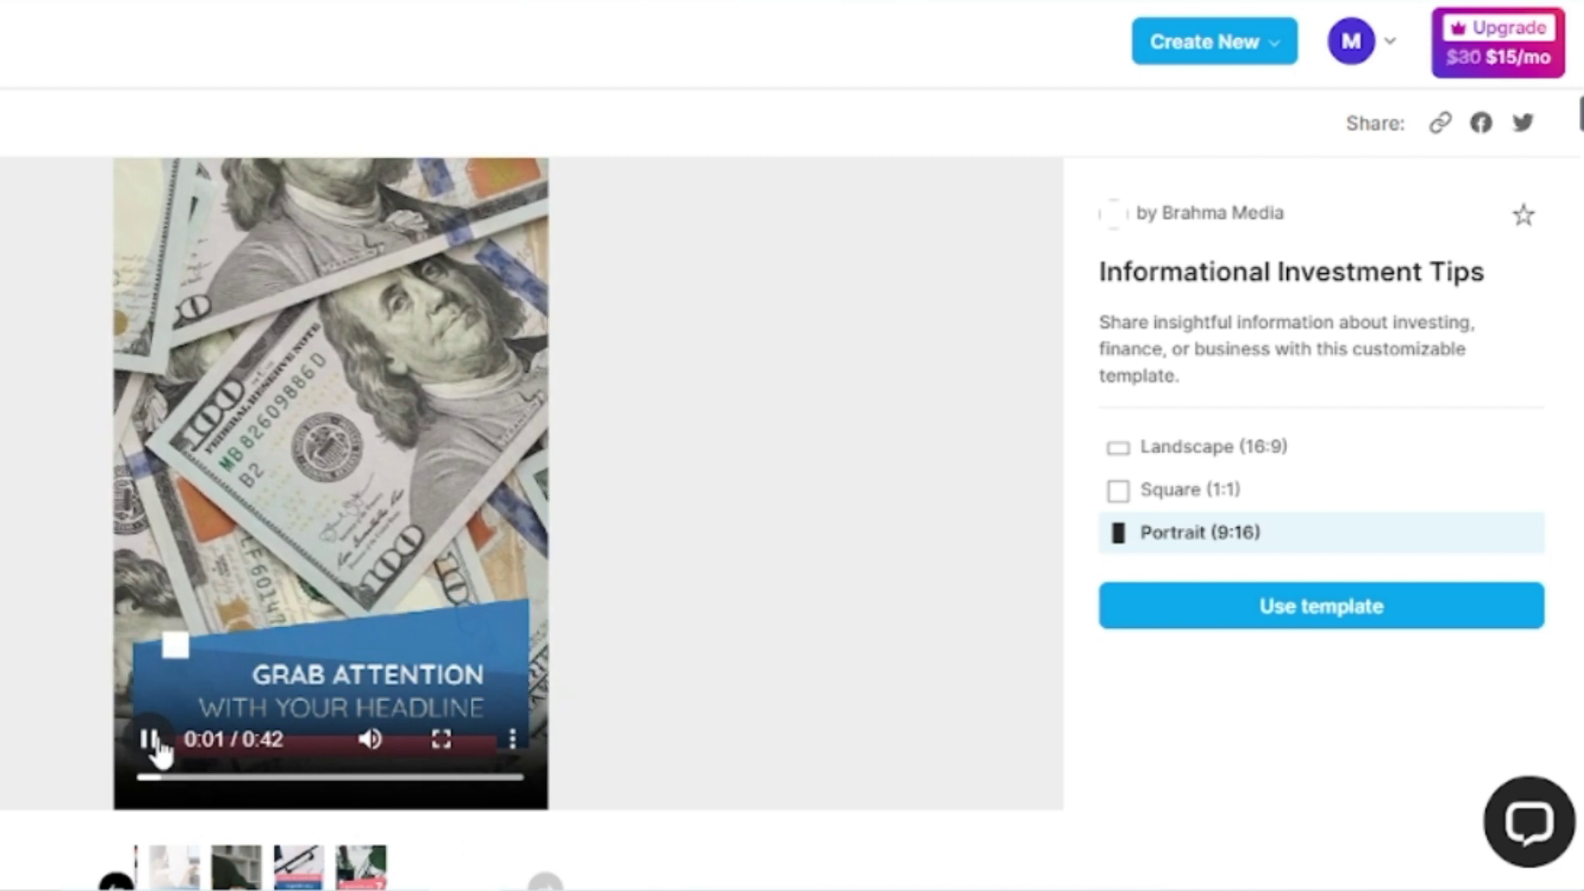
pyautogui.click(154, 740)
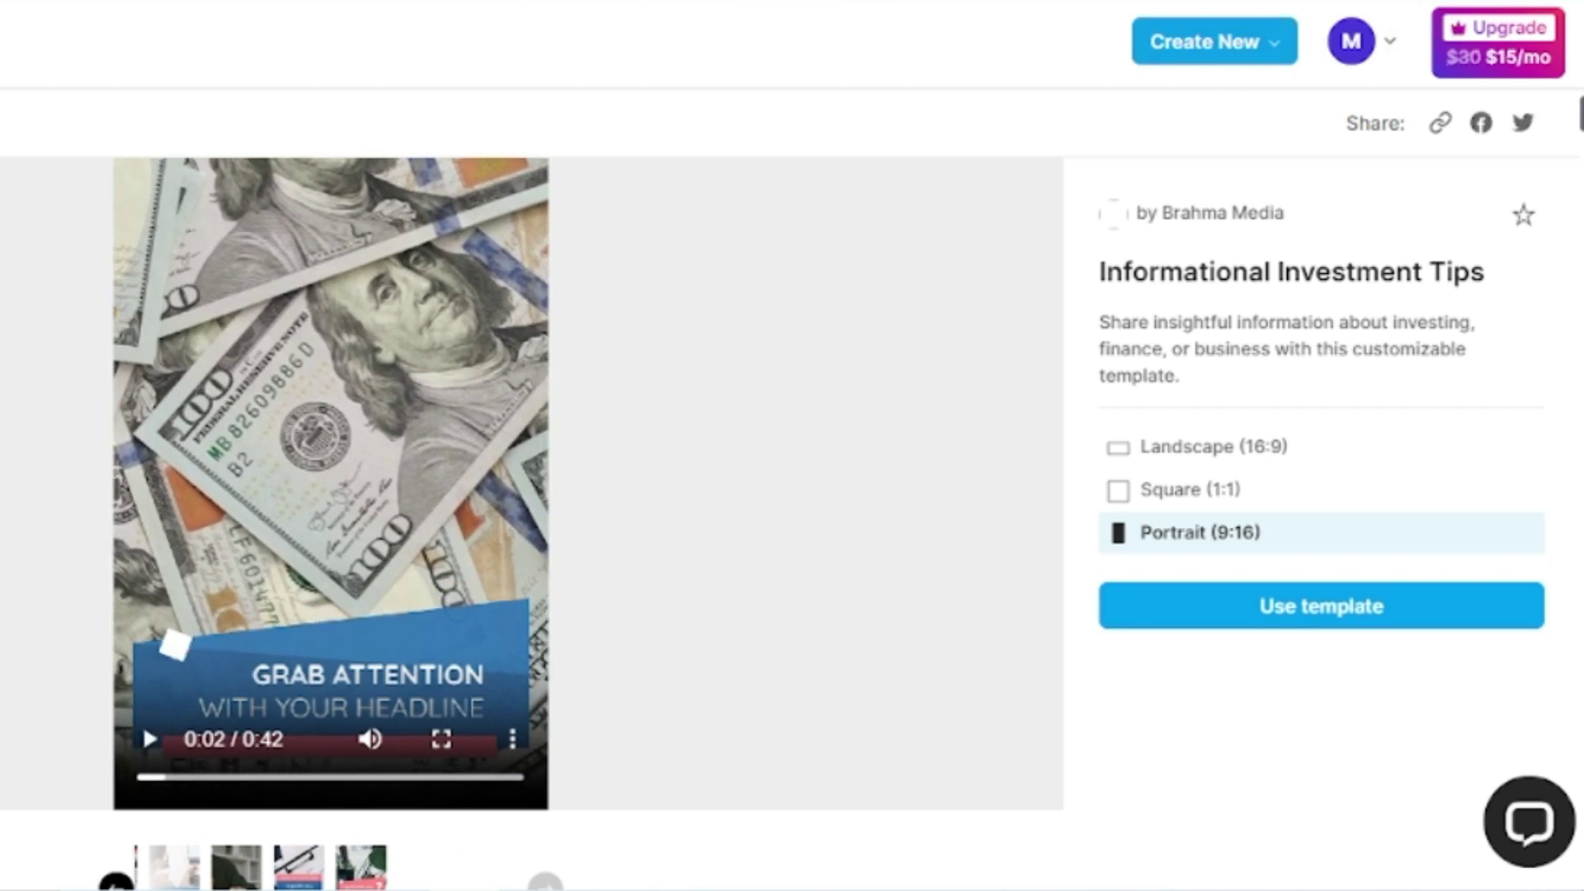
# Close the Informational Investment Tips template and scroll the gallery to Educational Personal Finance Tips.
pyautogui.press('Escape')
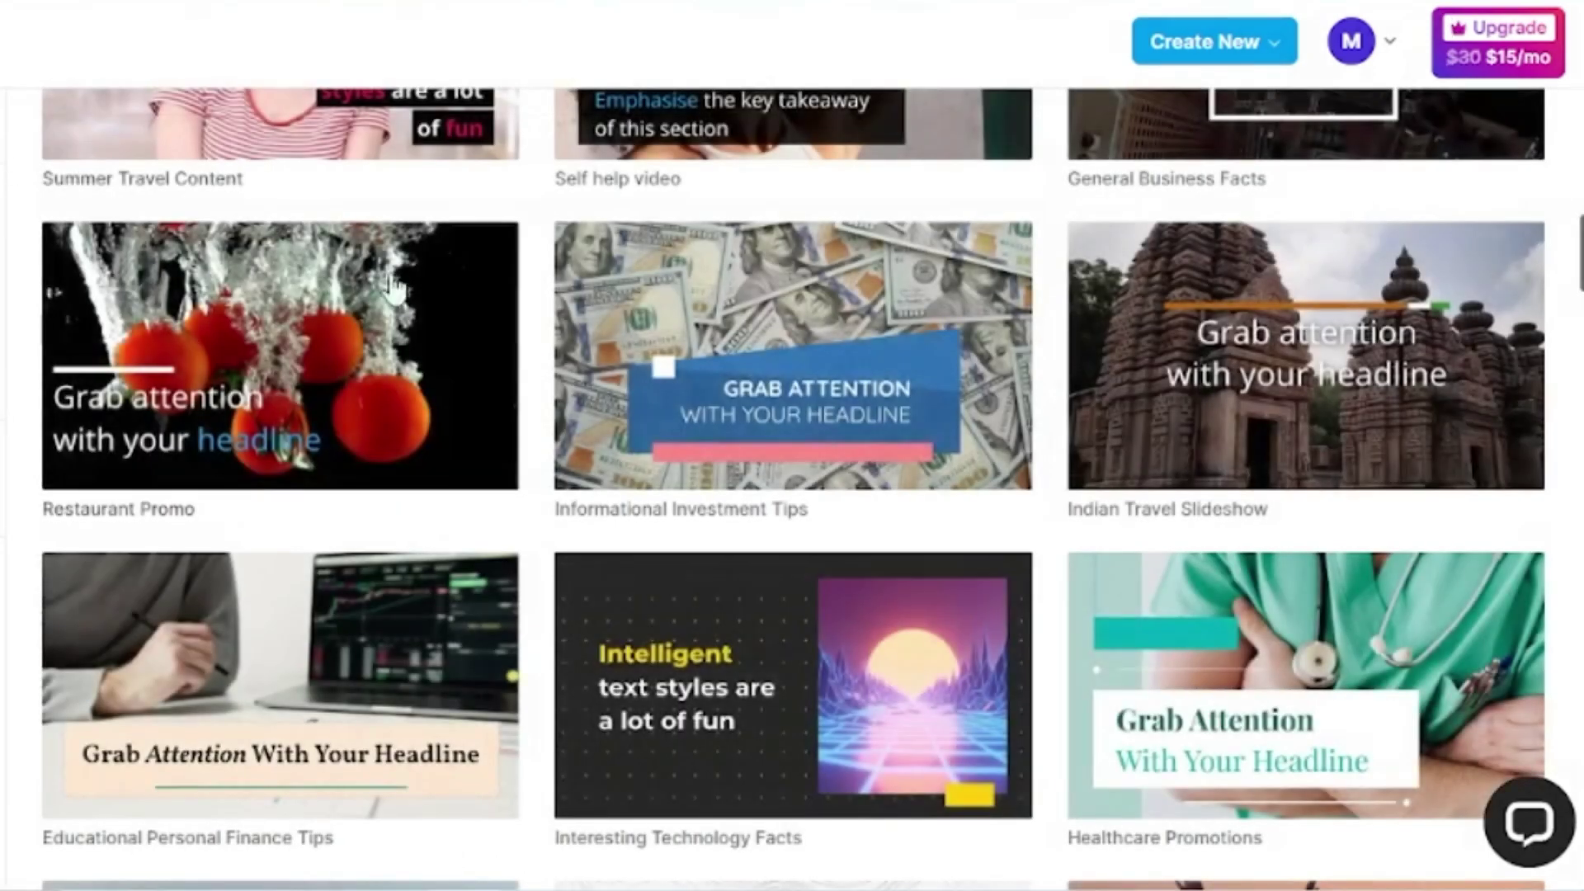
pyautogui.scroll(10, 1050, 424)
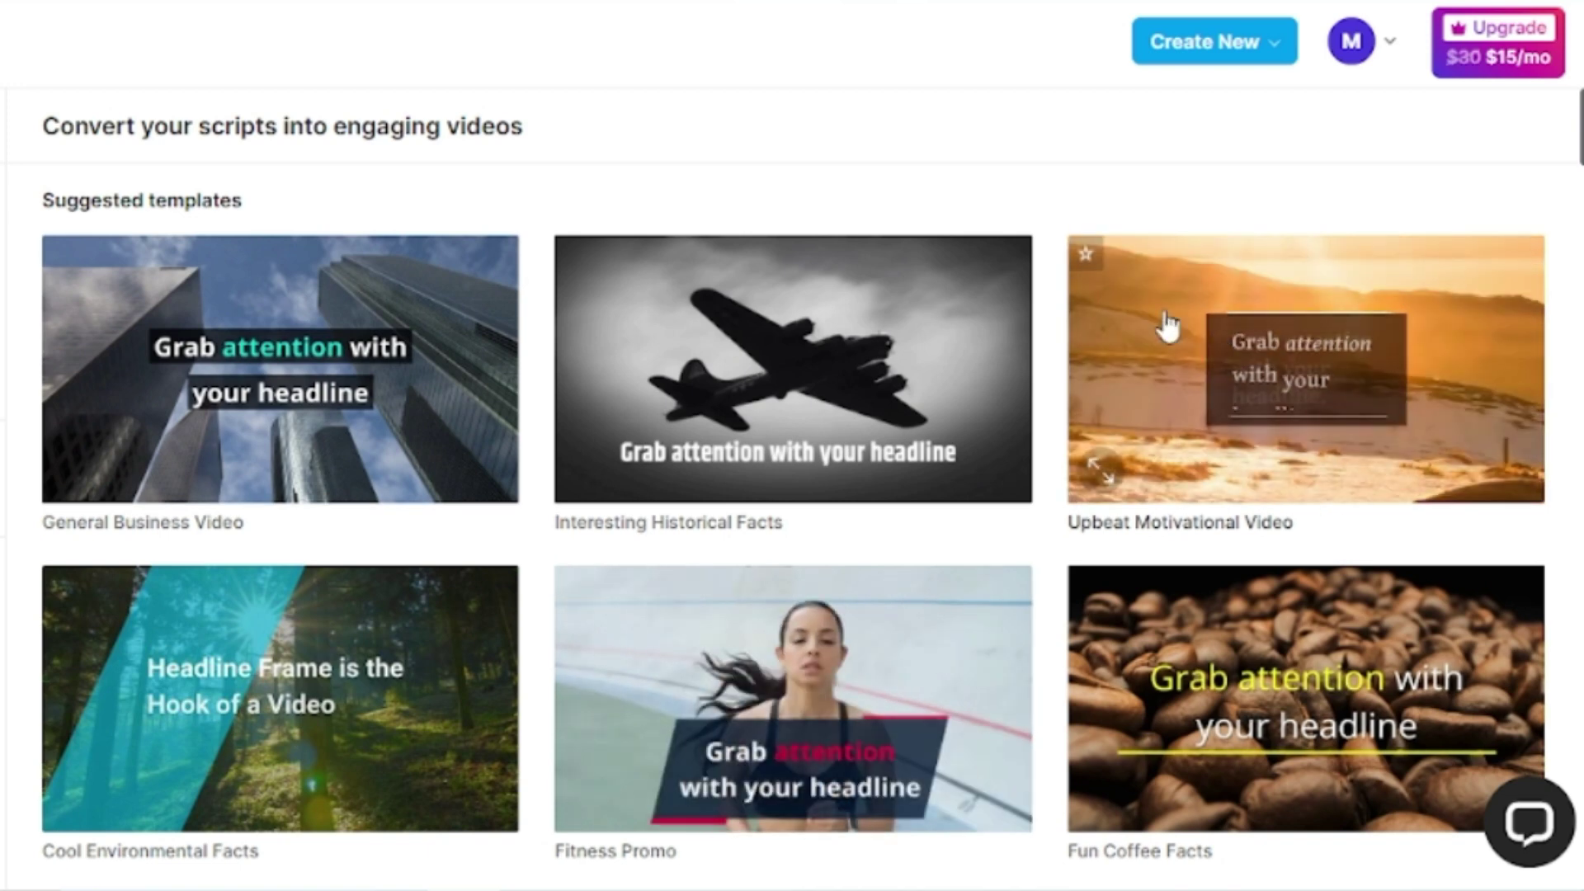
pyautogui.scroll(-8, 1573, 269)
pyautogui.scroll(-7, 1471, 438)
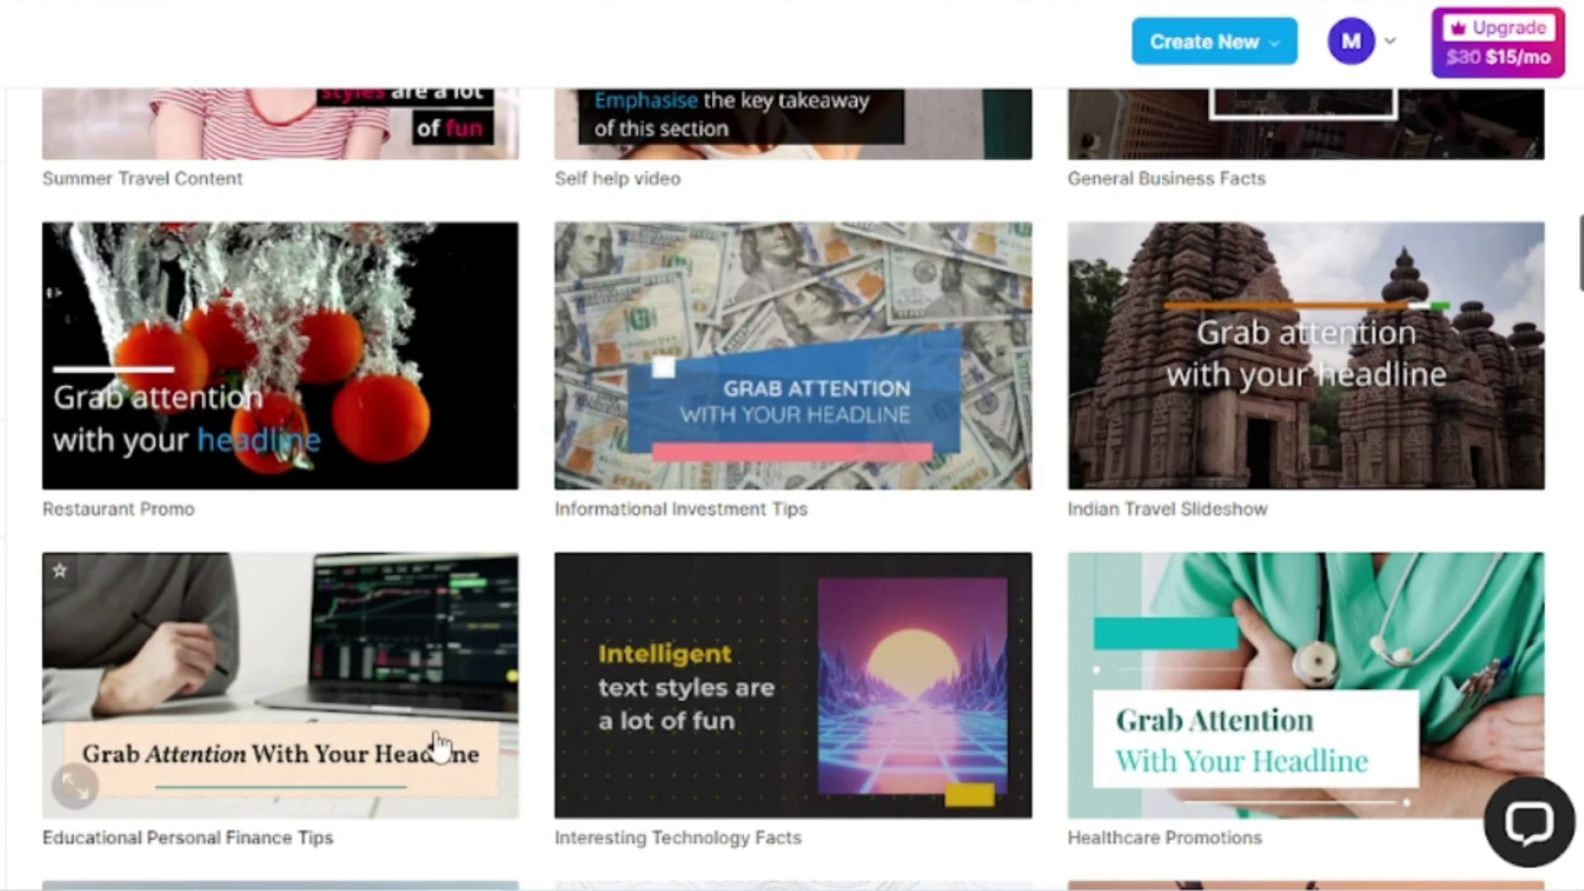
pyautogui.scroll(-6, 1120, 401)
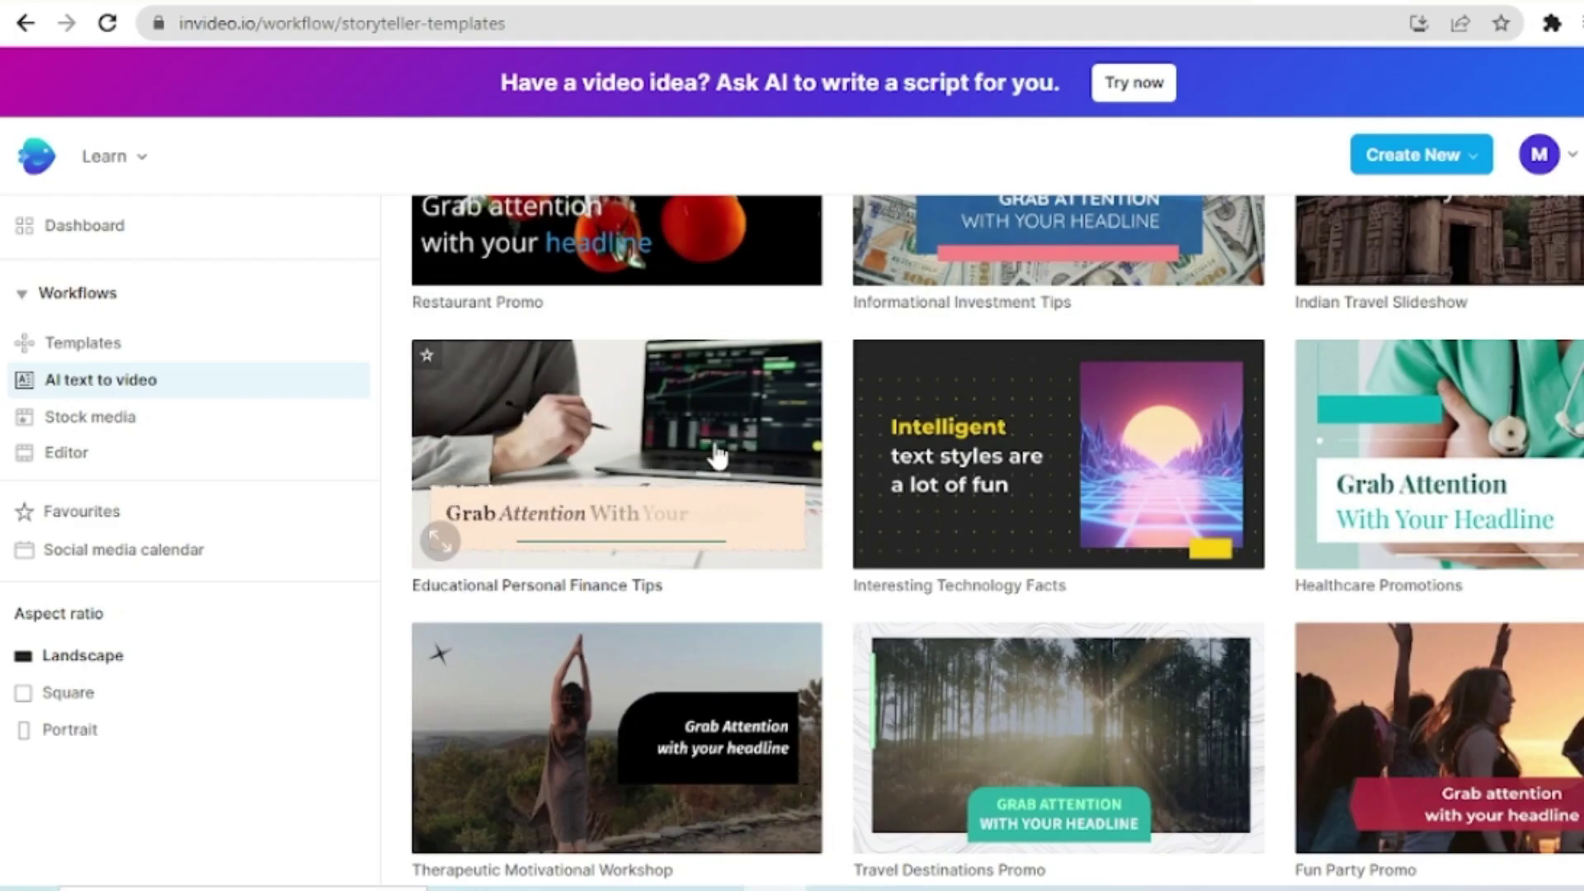
# Open the Educational Personal Finance Tips preview, switch it to Portrait (9:16), and pause it.
pyautogui.click(716, 455)
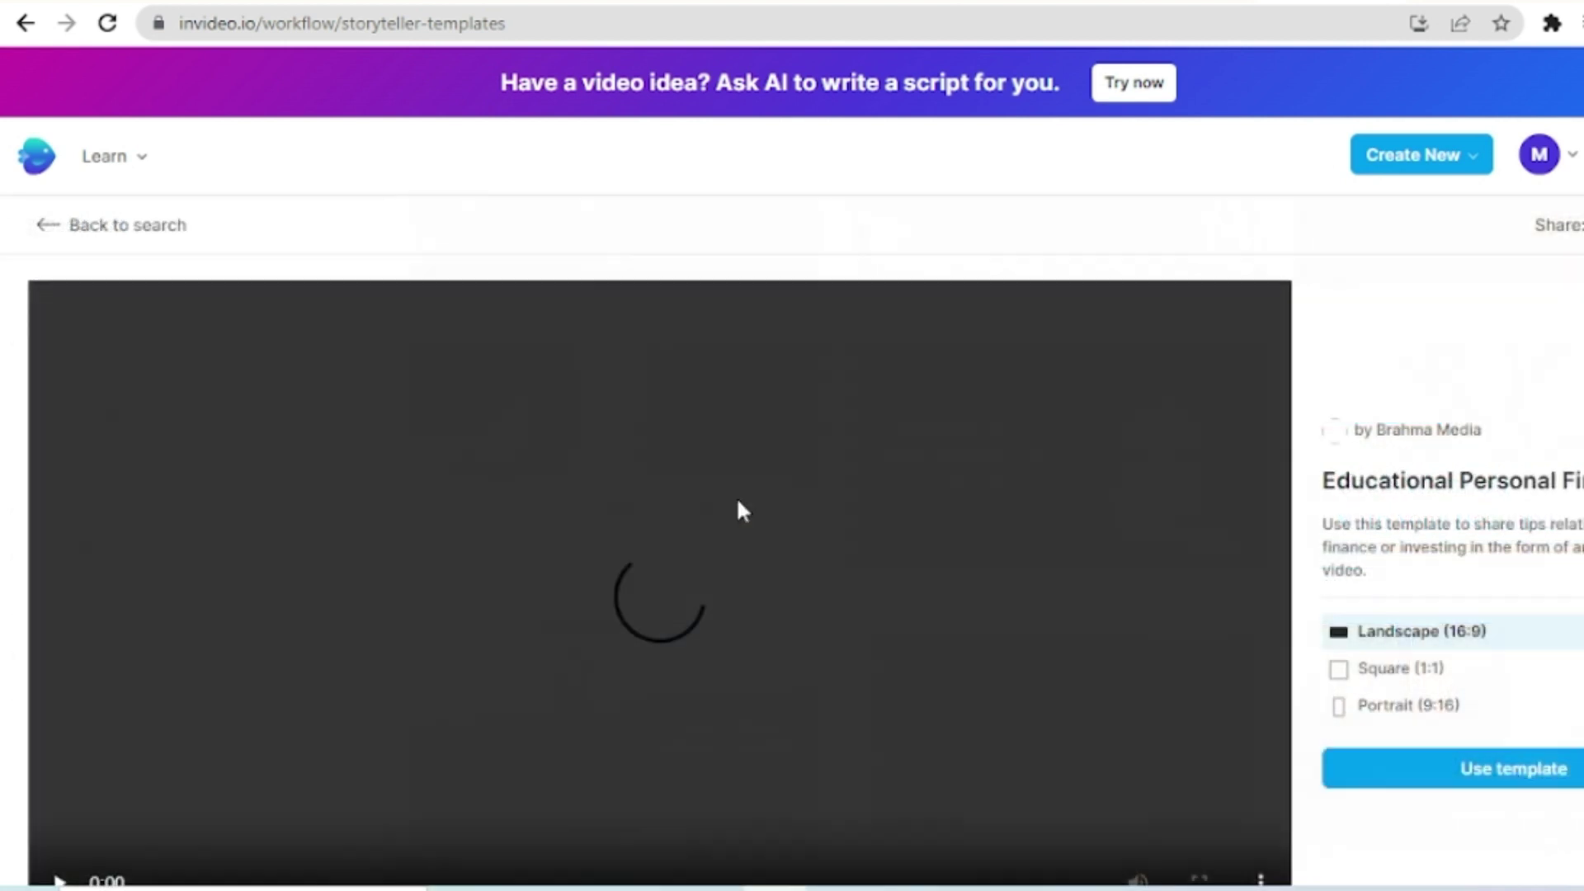
pyautogui.scroll(-2, 1048, 450)
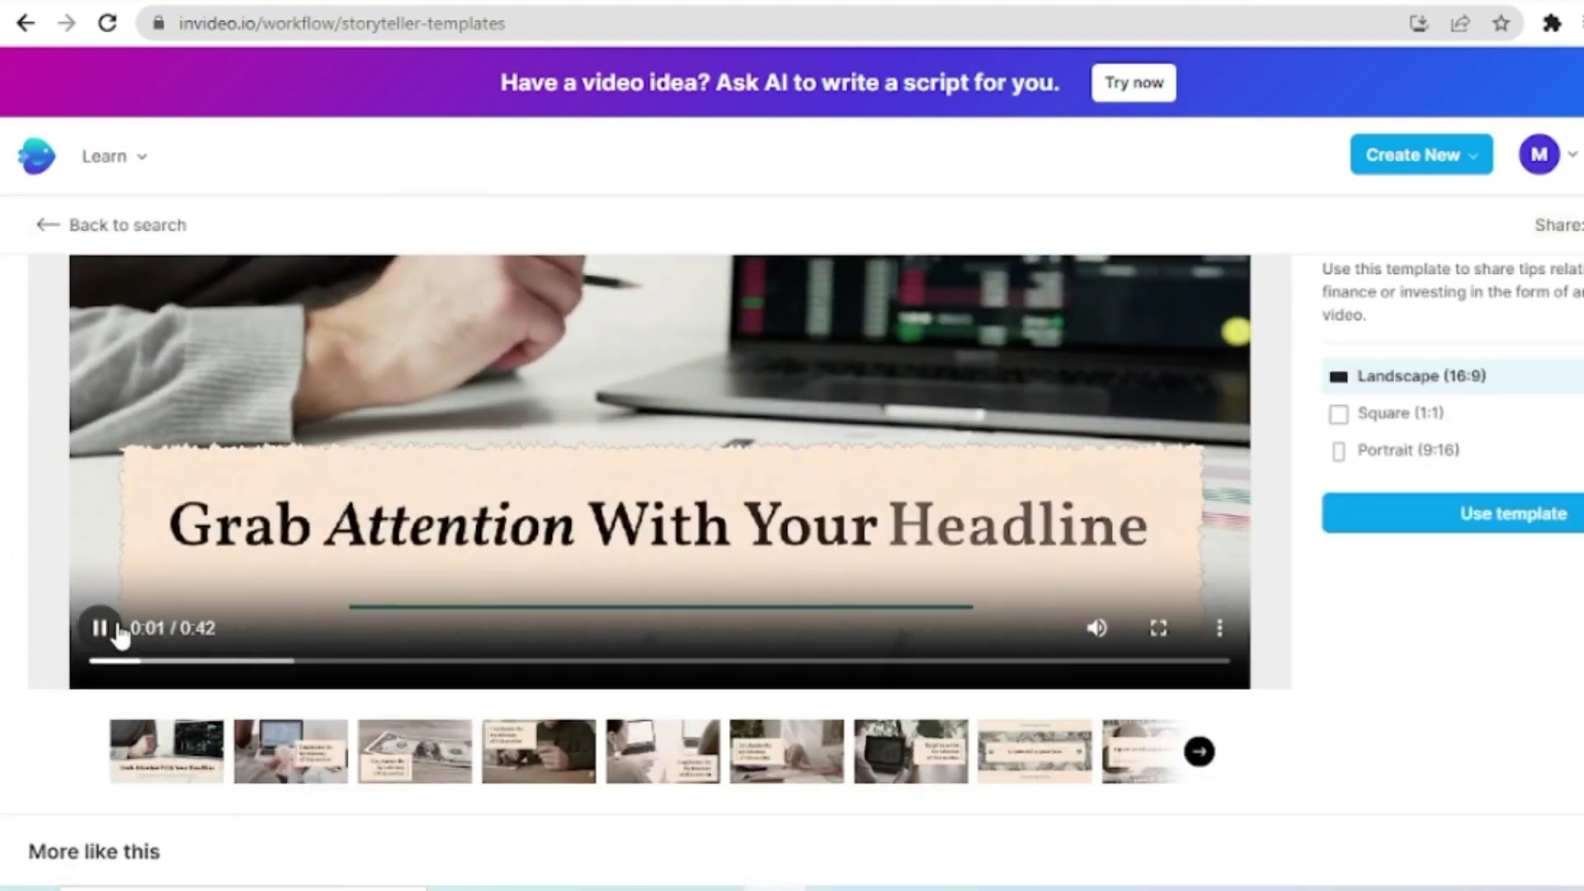
pyautogui.click(99, 628)
pyautogui.scroll(3, 1521, 615)
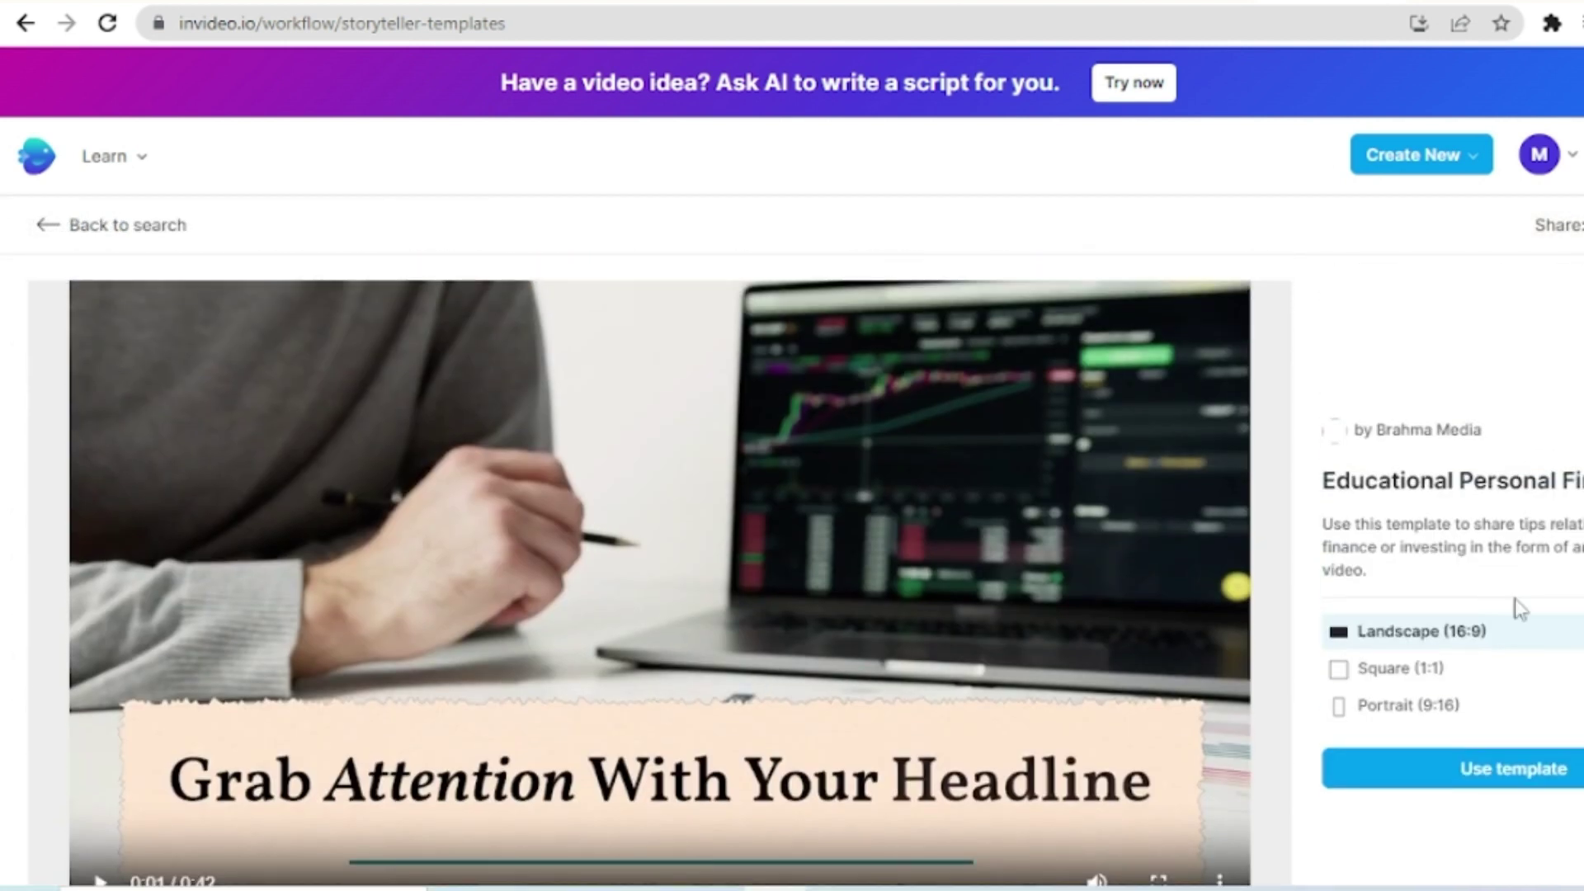
pyautogui.click(1412, 706)
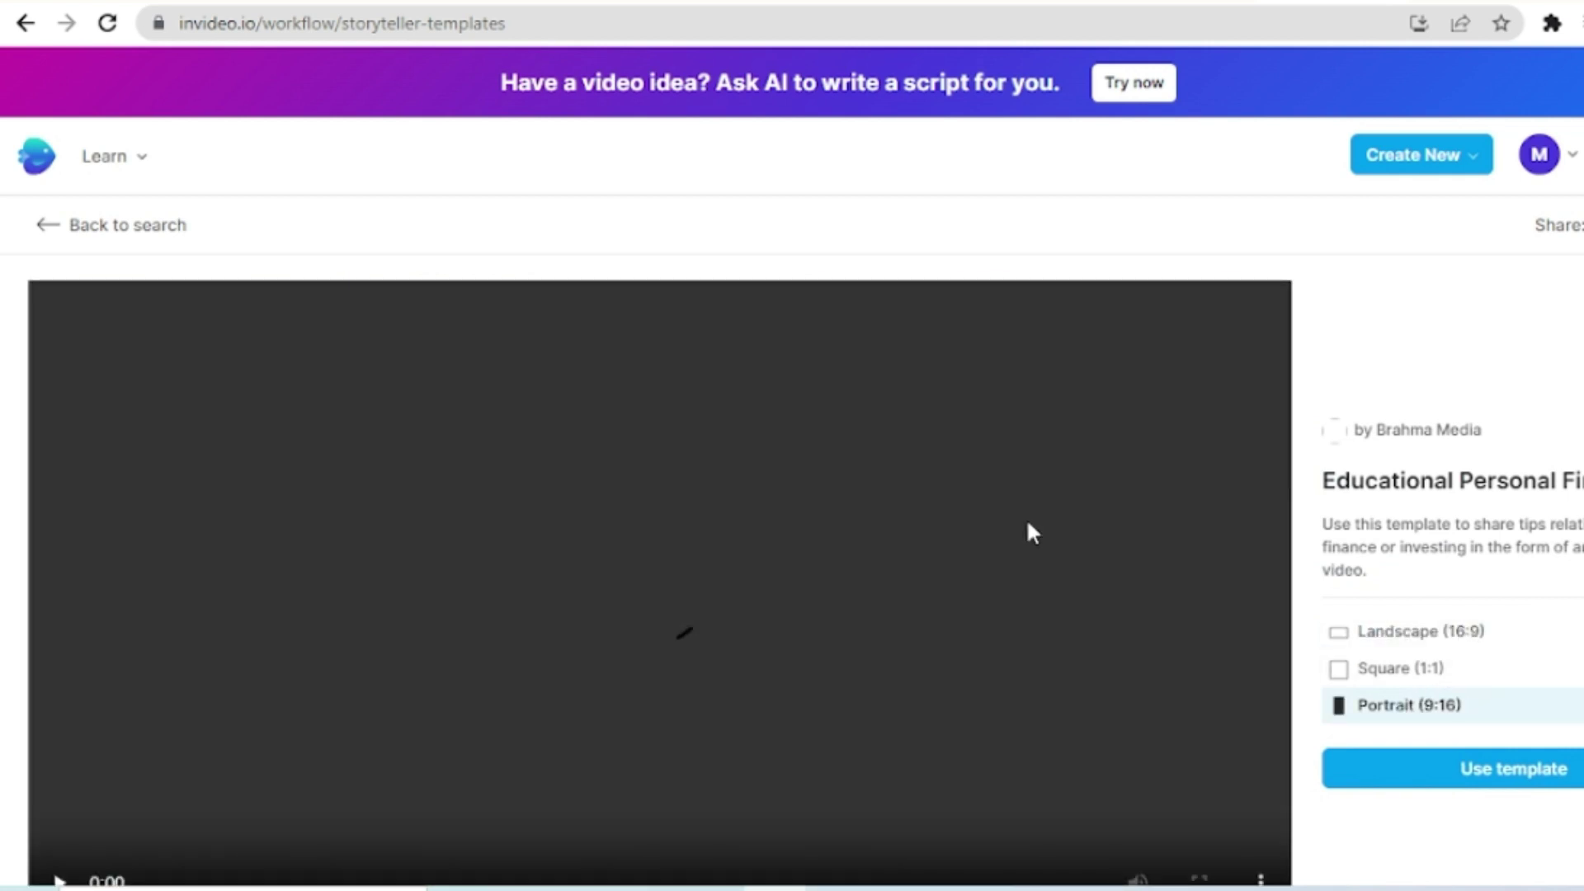
pyautogui.scroll(-2, 1062, 534)
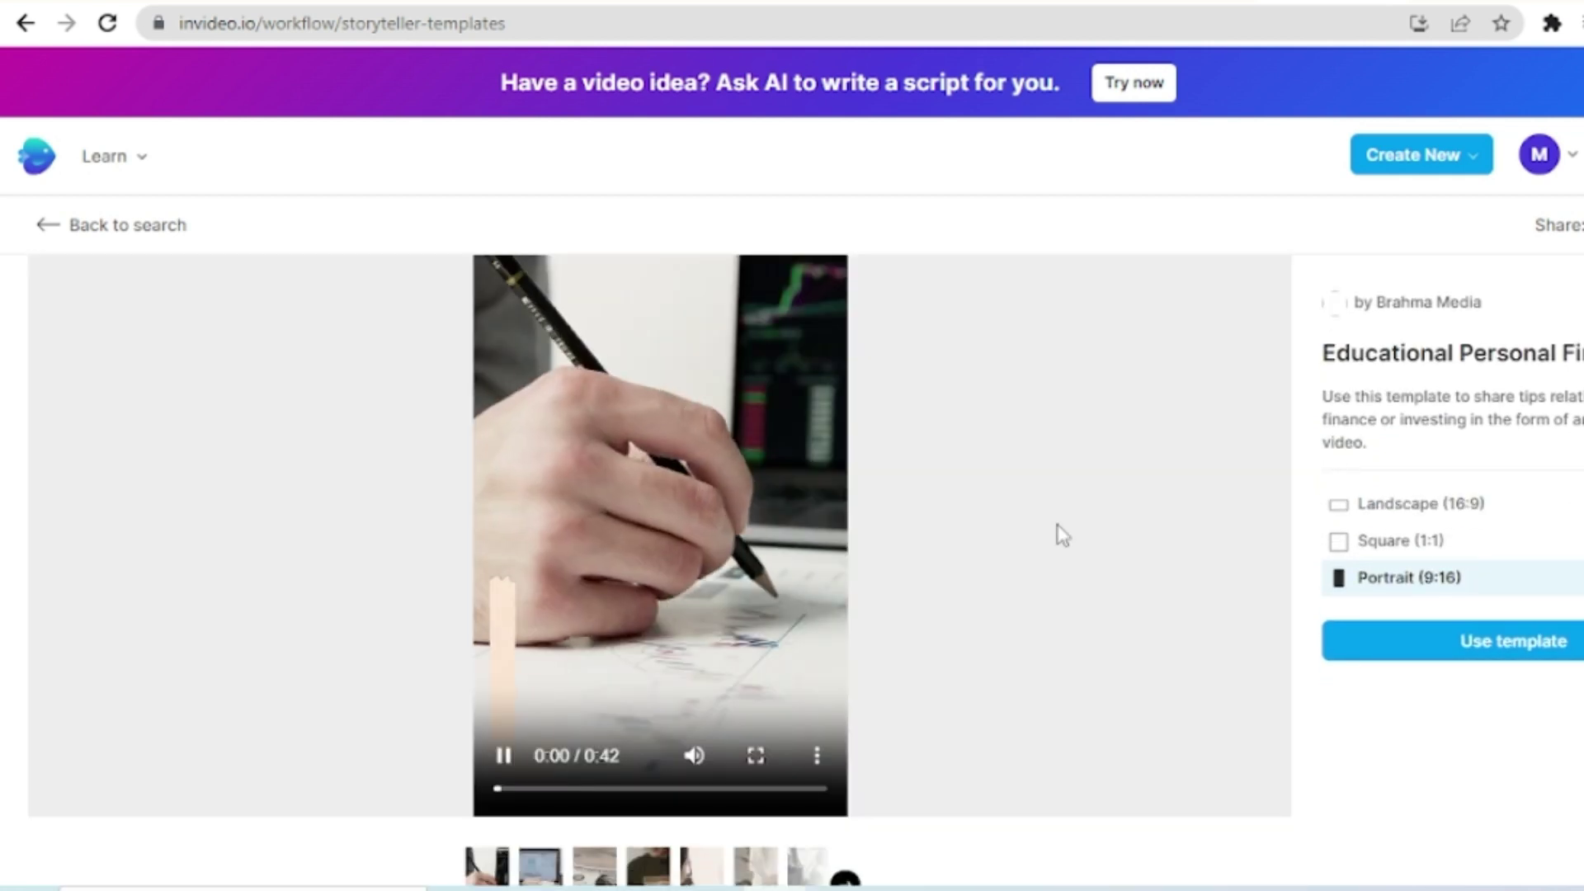
pyautogui.click(503, 756)
# Jump to the final scene, restart the preview, and start a project with Use template.
pyautogui.scroll(-2, 949, 619)
pyautogui.scroll(4, 970, 597)
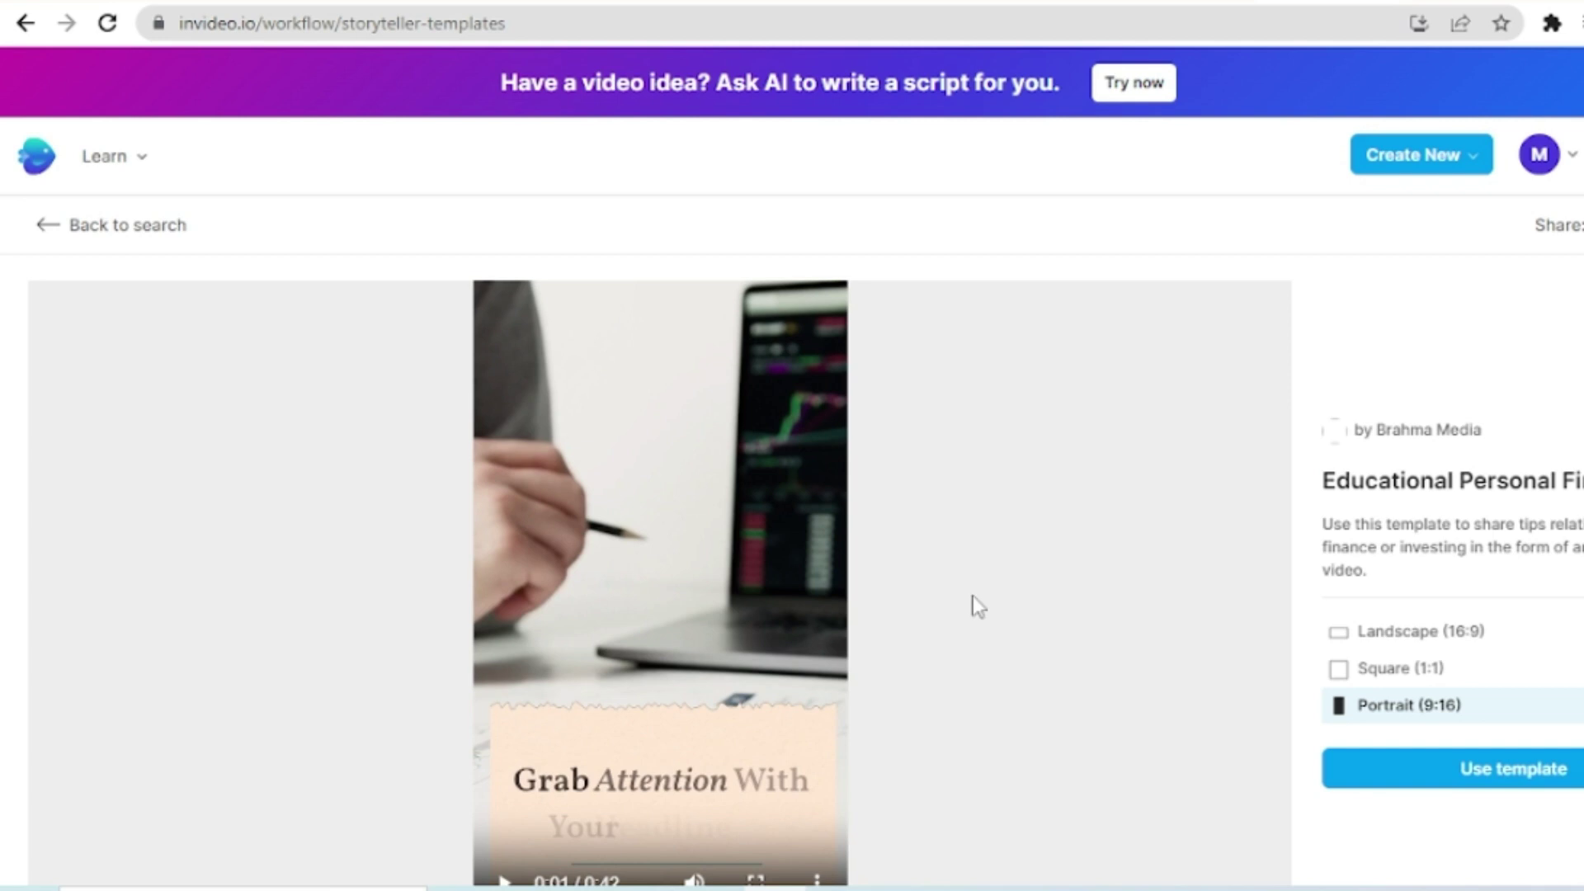
pyautogui.scroll(-4, 743, 487)
pyautogui.scroll(-4, 752, 494)
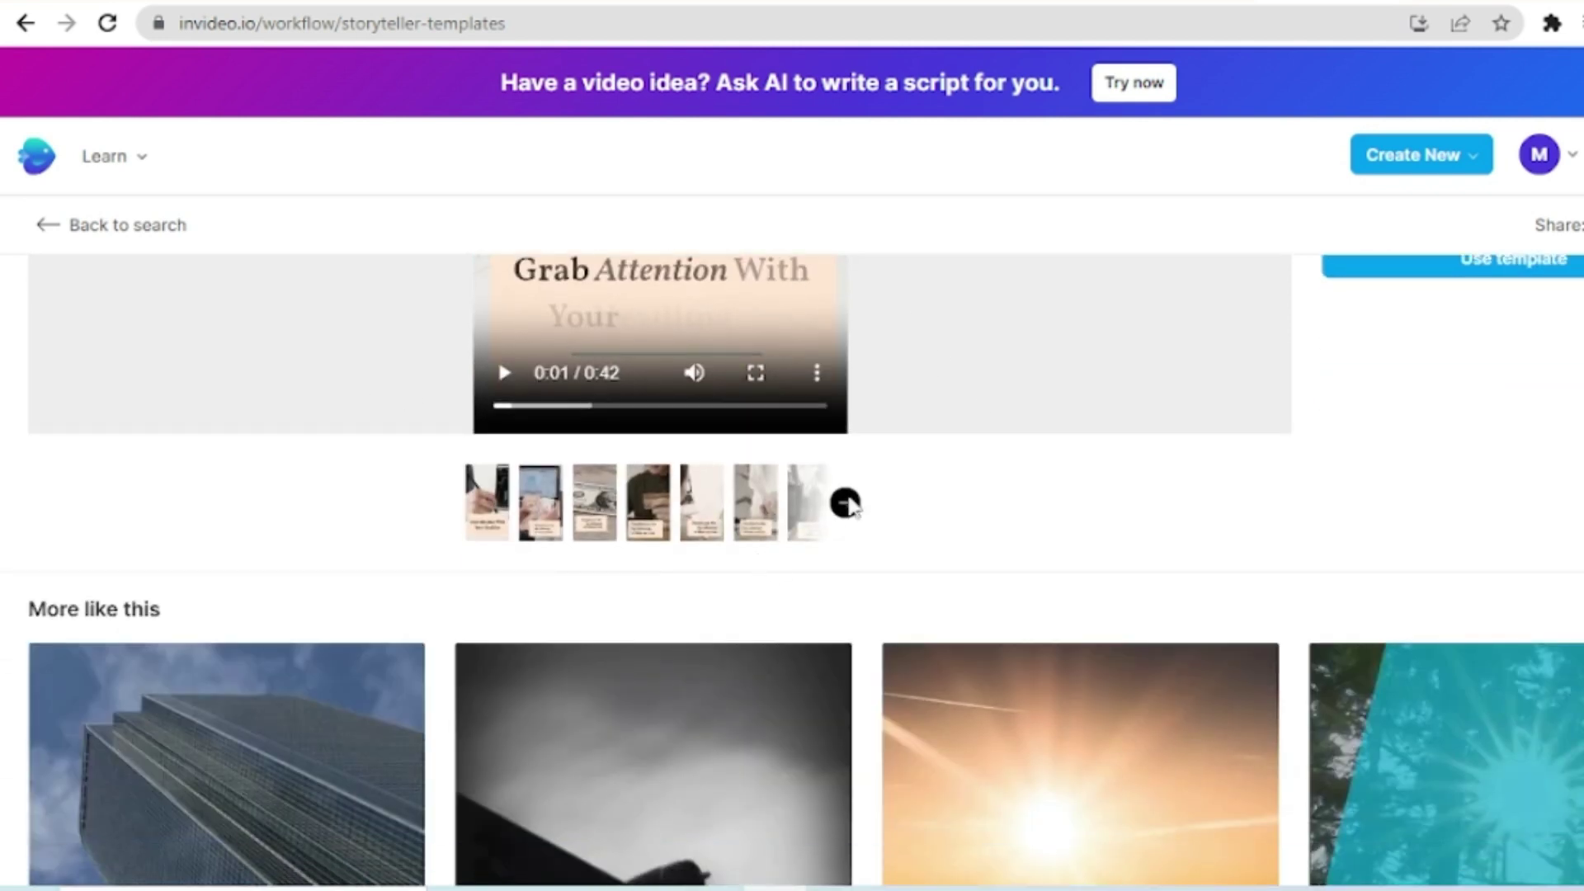
pyautogui.click(844, 503)
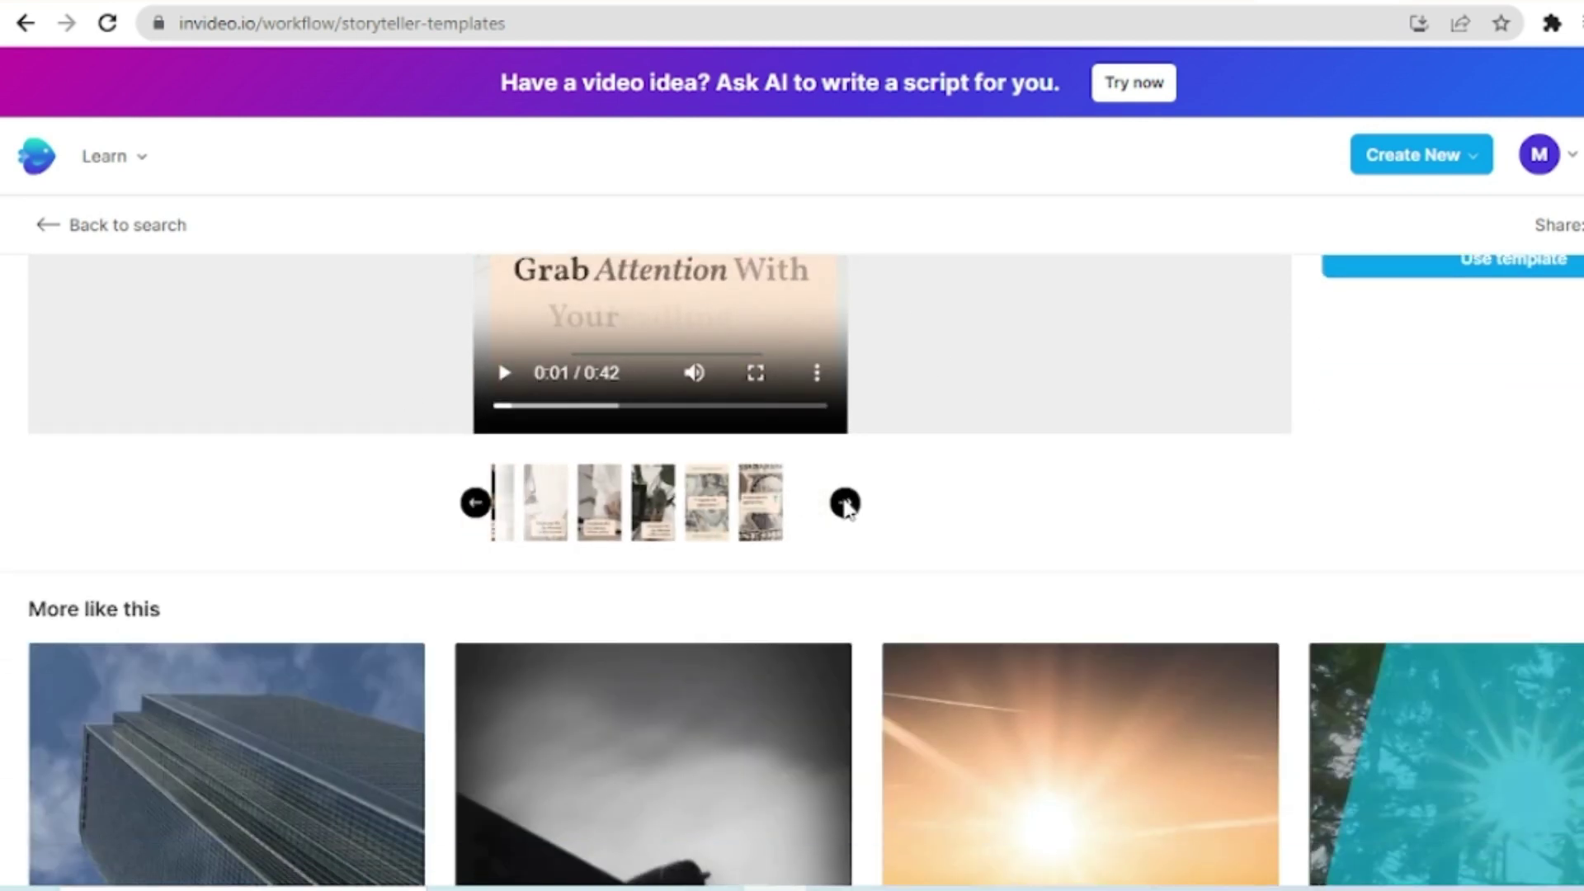
pyautogui.click(685, 507)
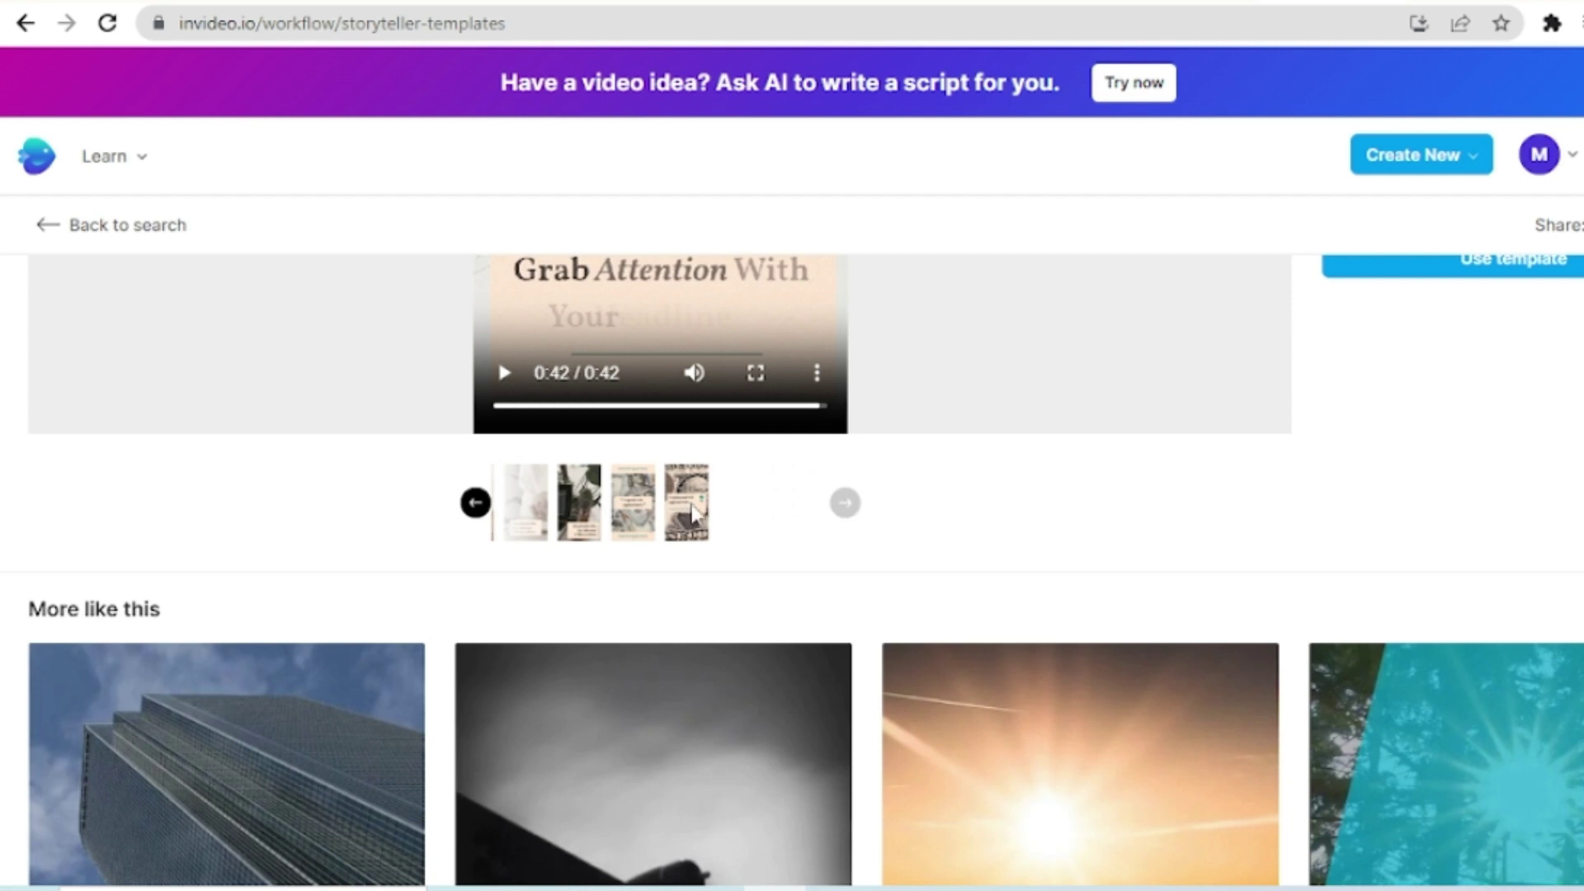
pyautogui.scroll(3, 689, 495)
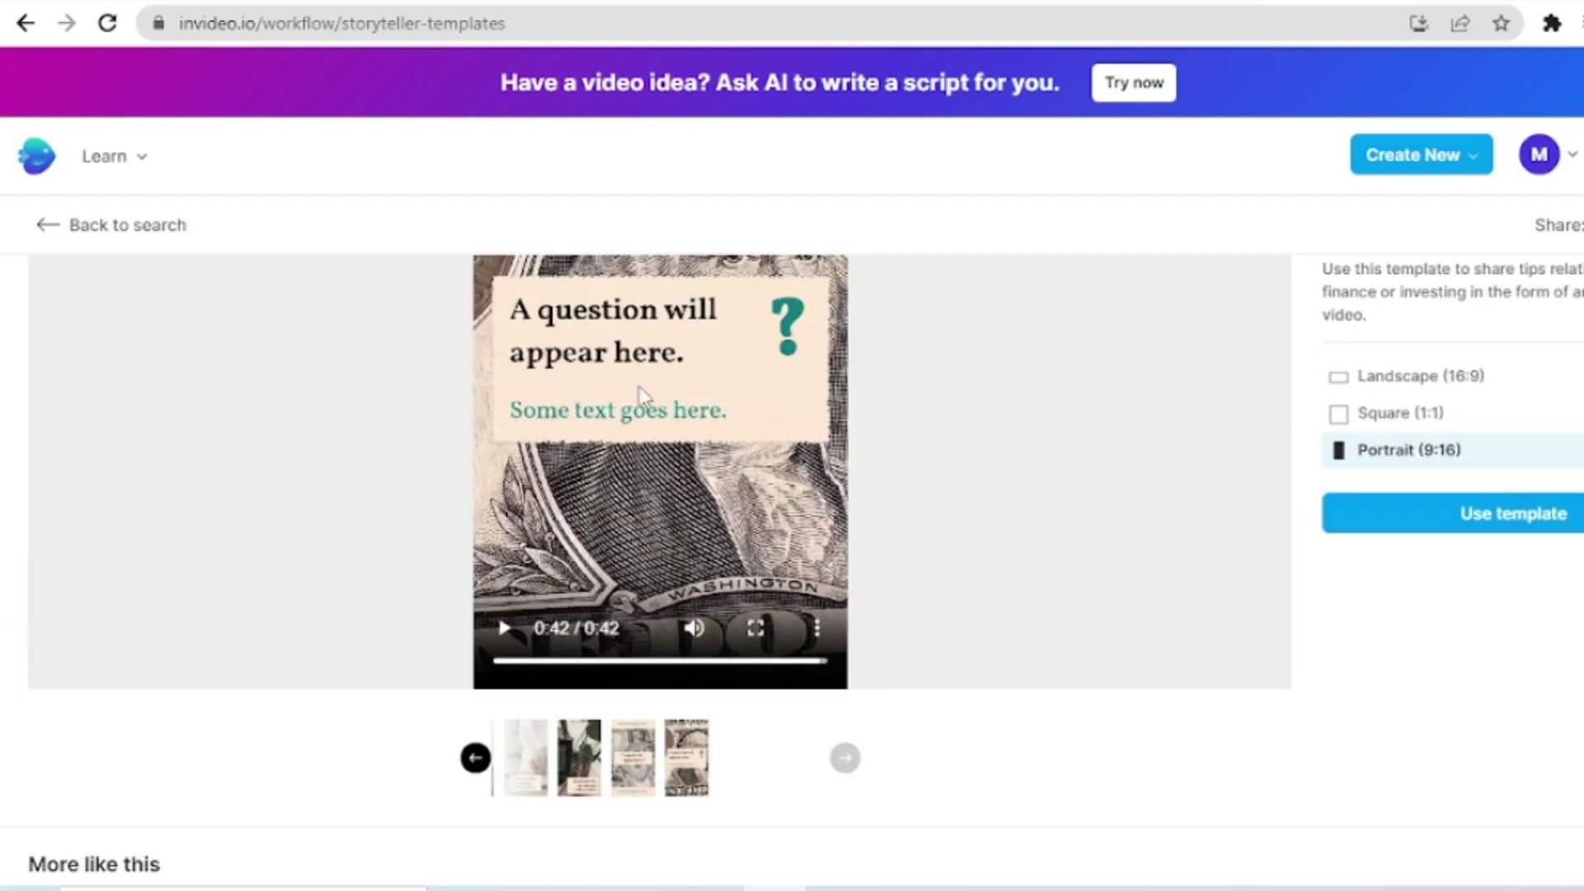
pyautogui.scroll(3, 643, 391)
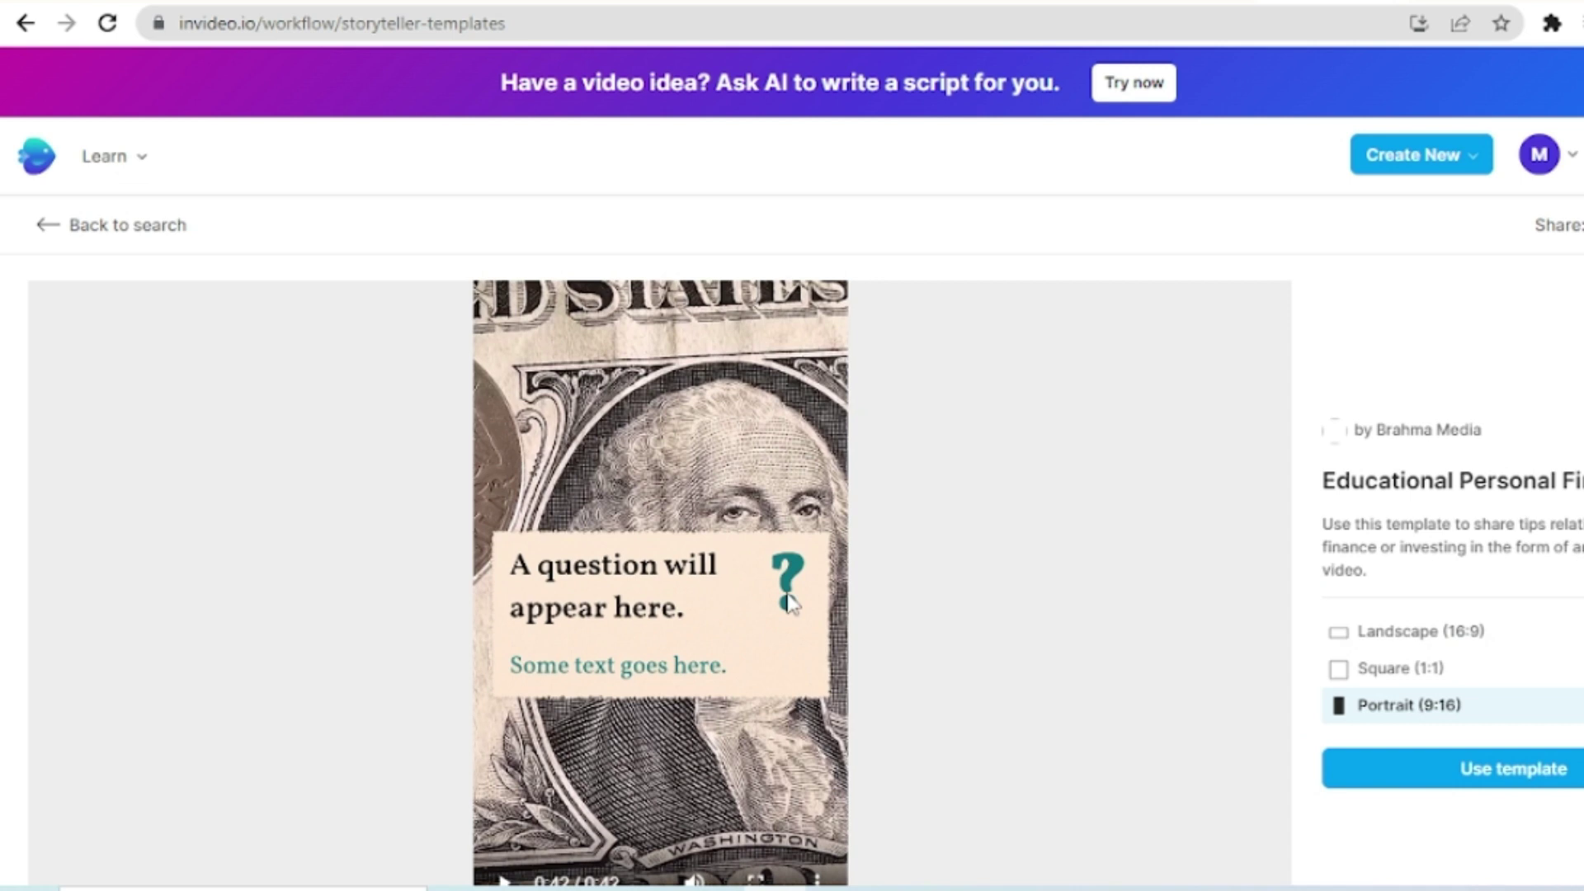
pyautogui.click(624, 619)
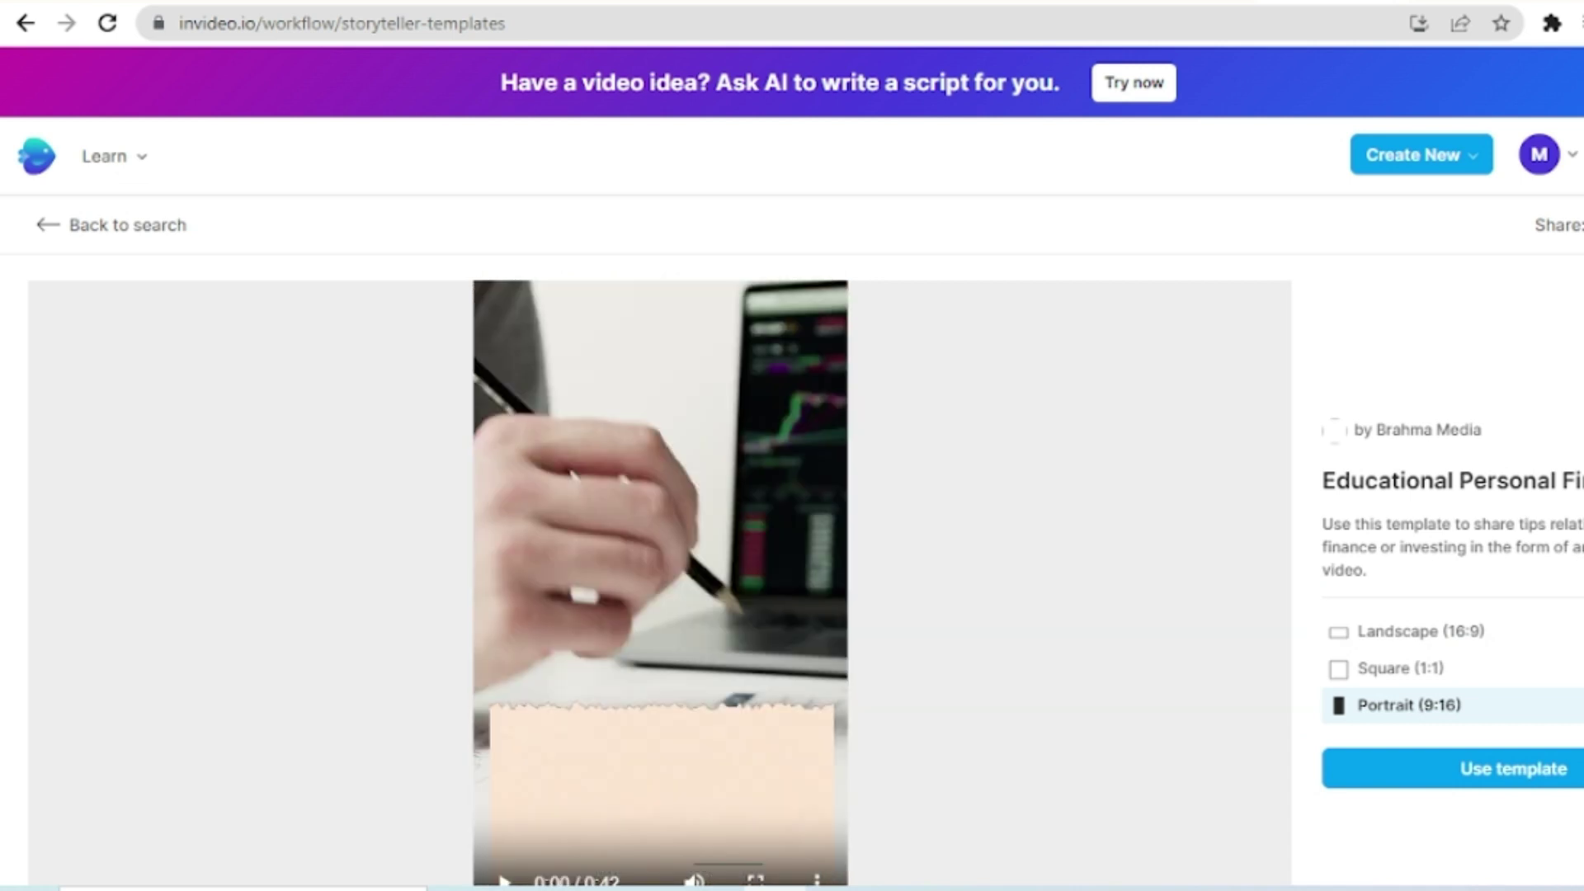
pyautogui.click(1513, 770)
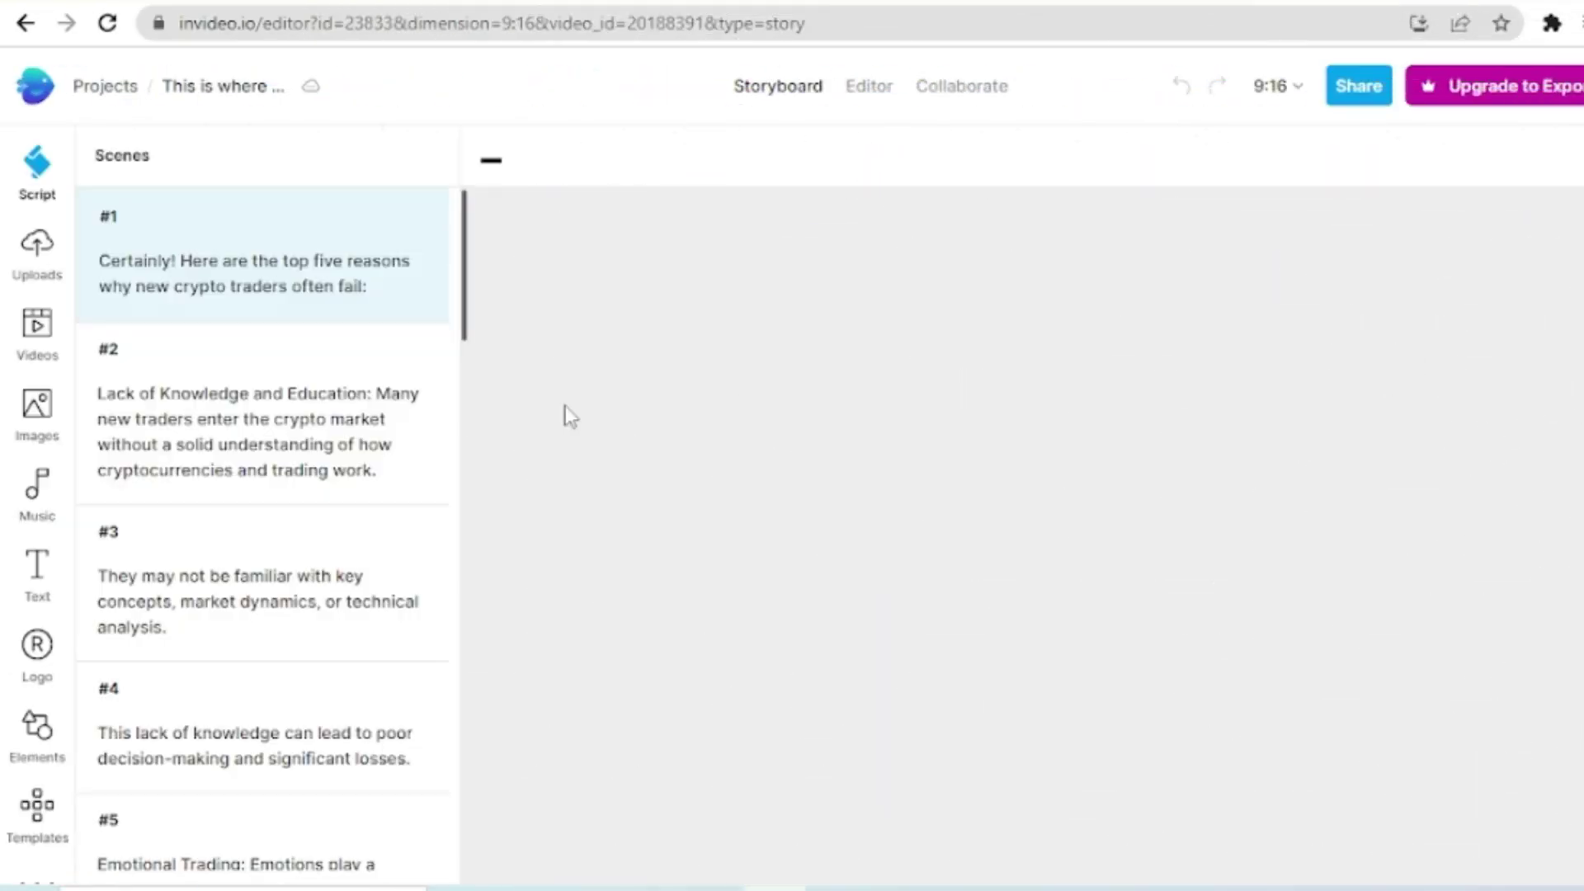
# Scroll the generated Scenes list down to scene #18, then play scene #1's preview.
pyautogui.scroll(-20, 259, 406)
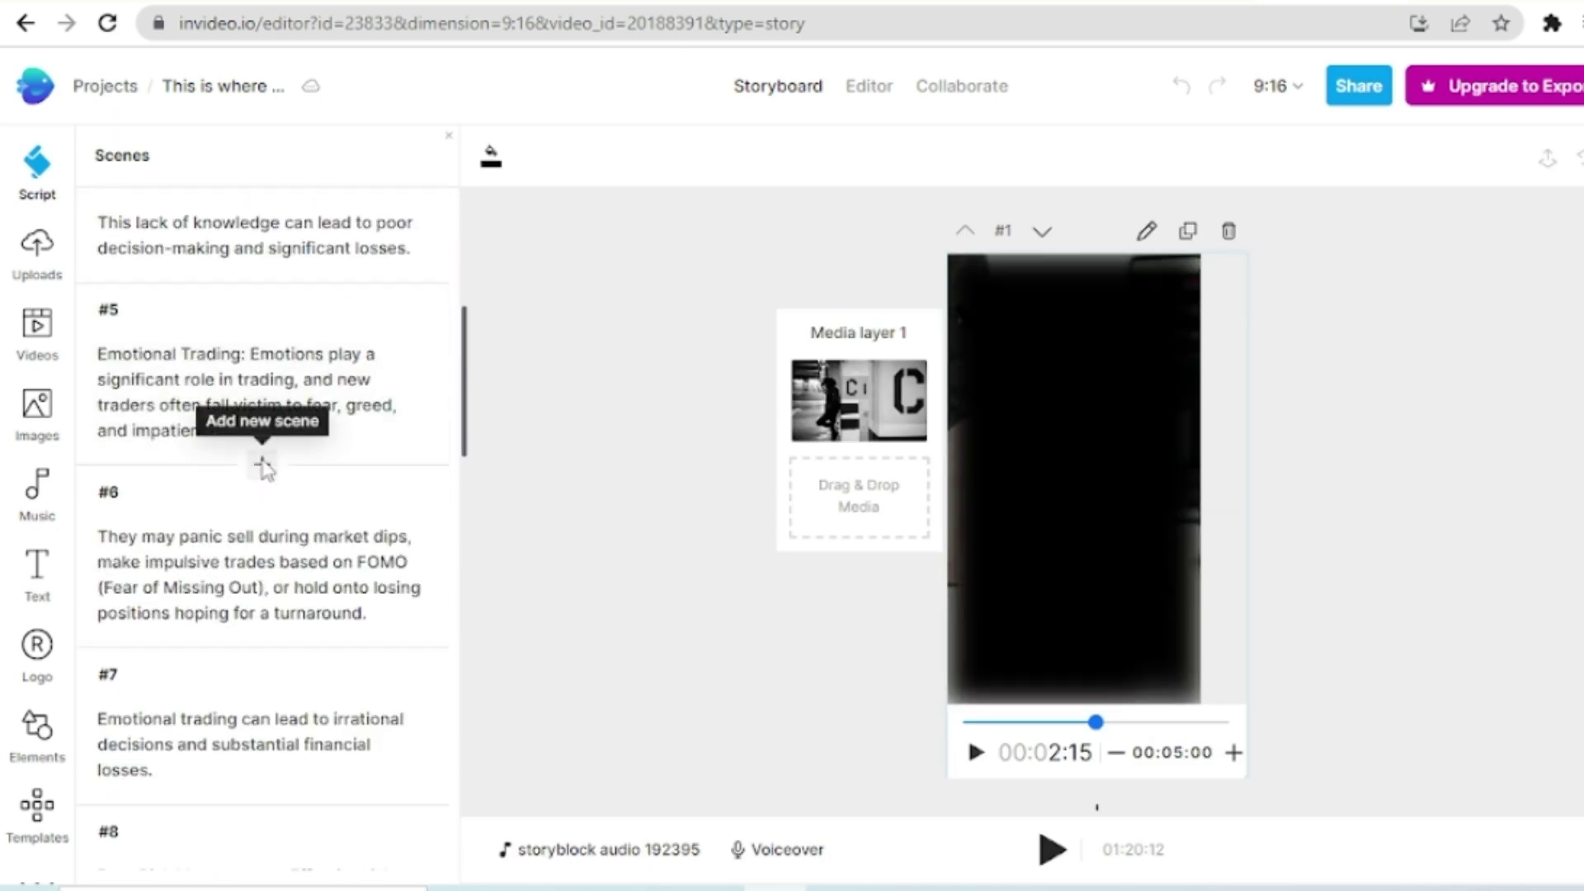
pyautogui.scroll(-6, 355, 519)
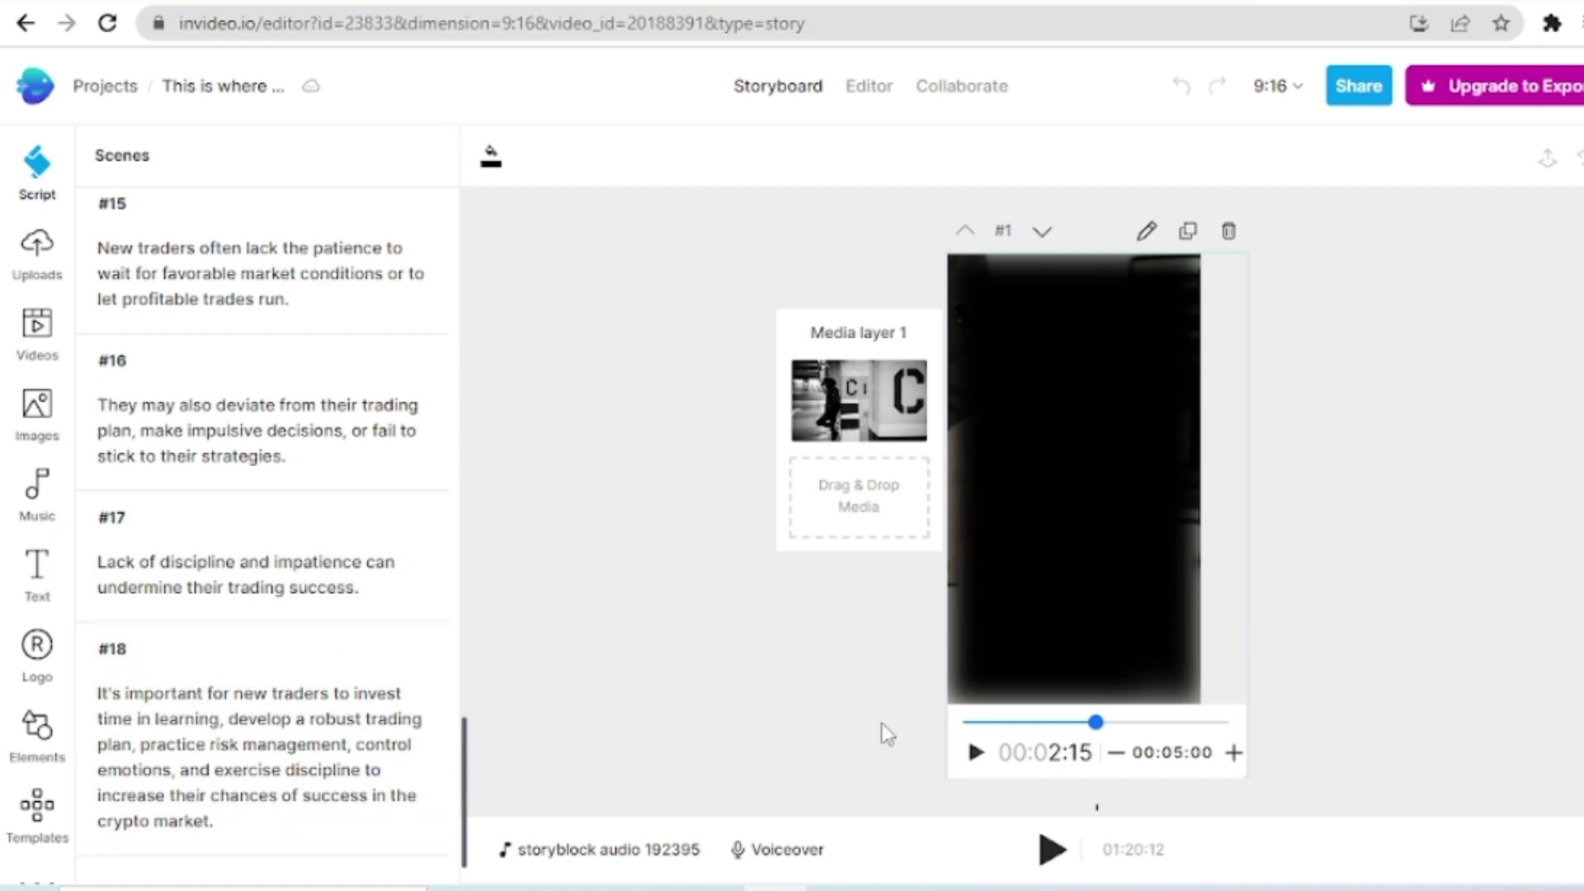
pyautogui.click(977, 752)
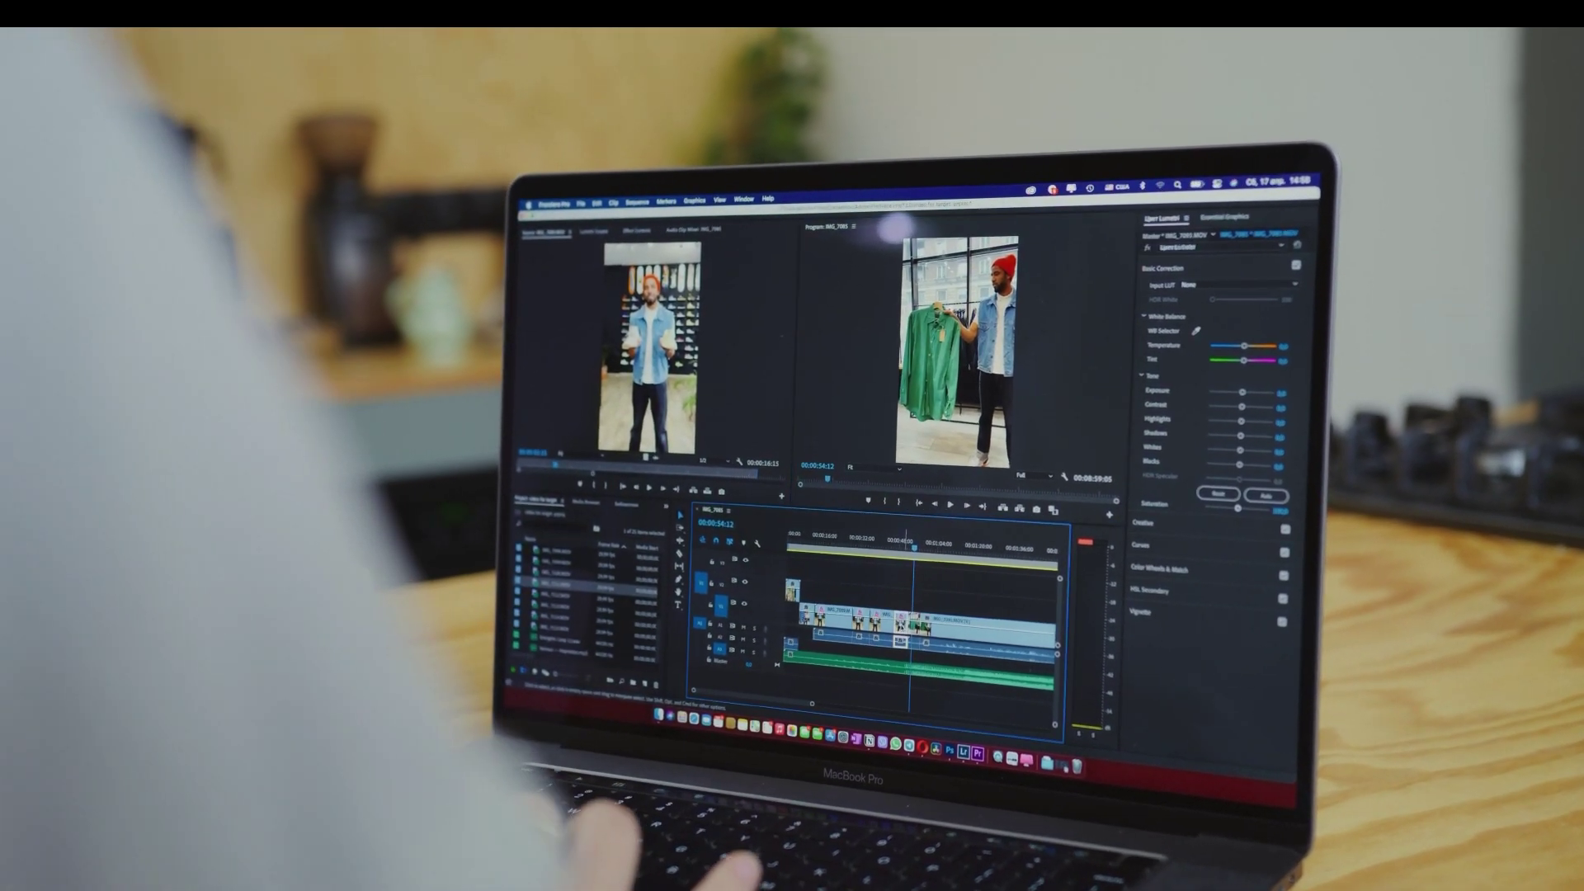
# Cut the clip from the Premiere timeline, undo a trial trim of the next clip, and return to the Selection tool.
pyautogui.rightClick(901, 629)
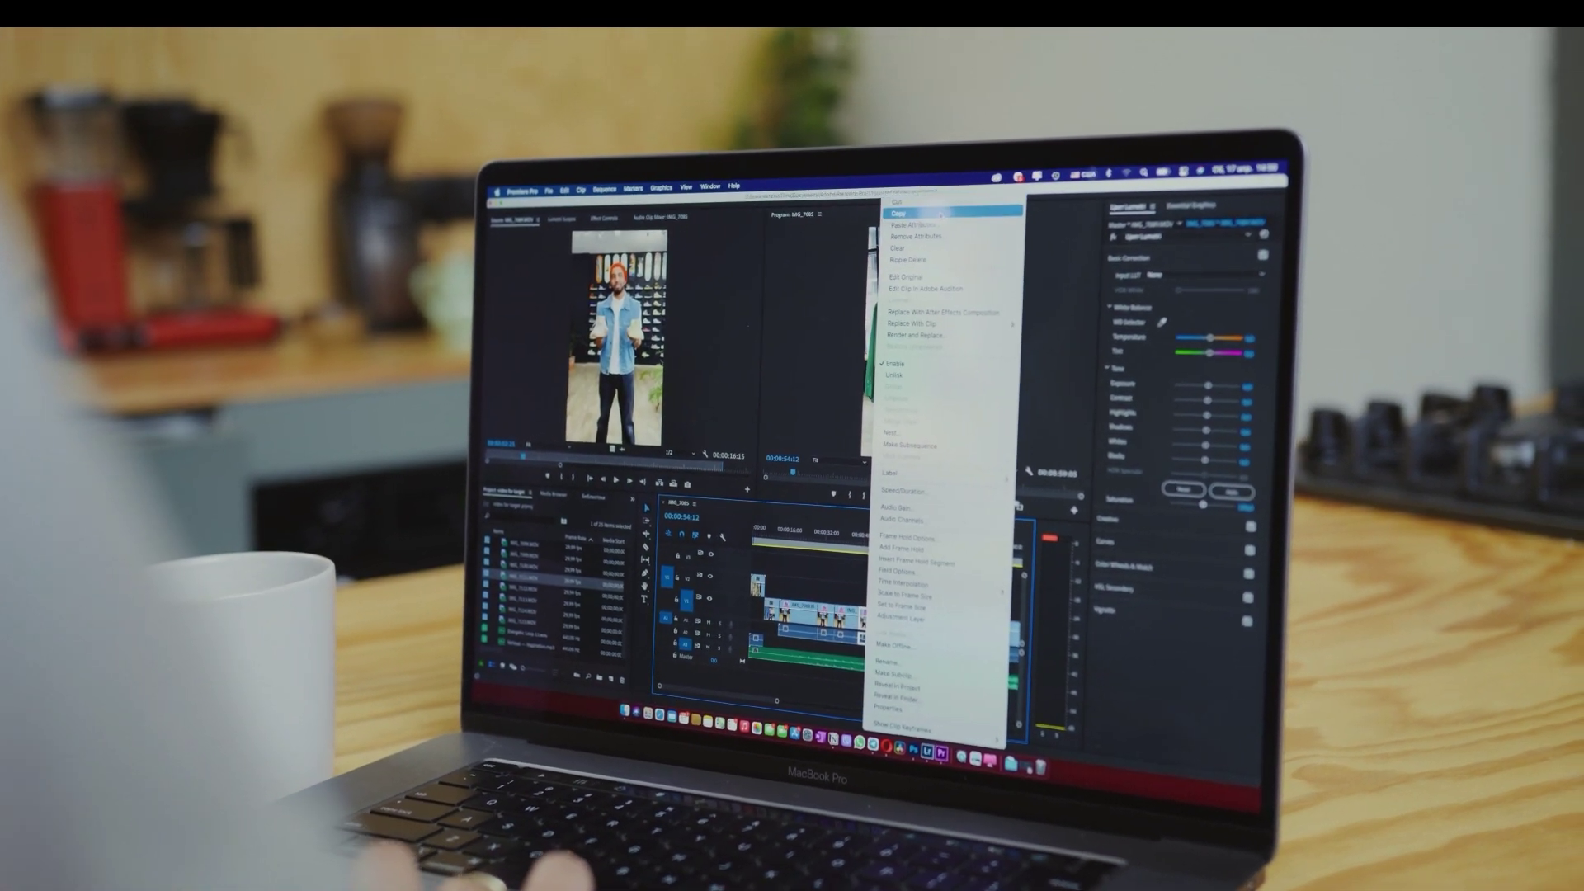
pyautogui.click(935, 200)
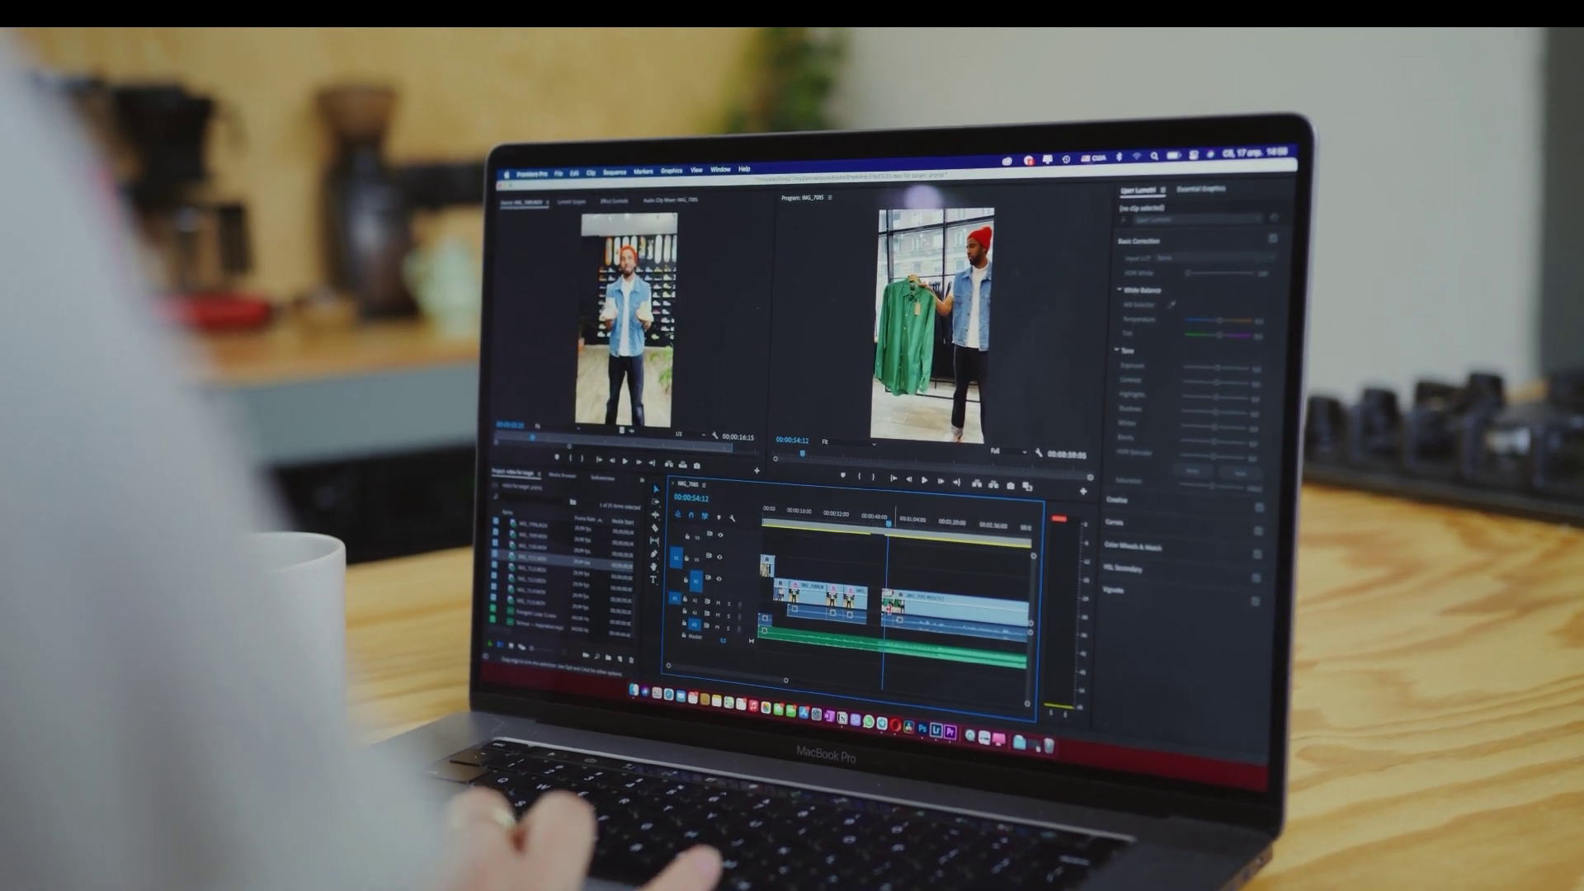
pyautogui.moveTo(881, 606); pyautogui.dragTo(891, 606)
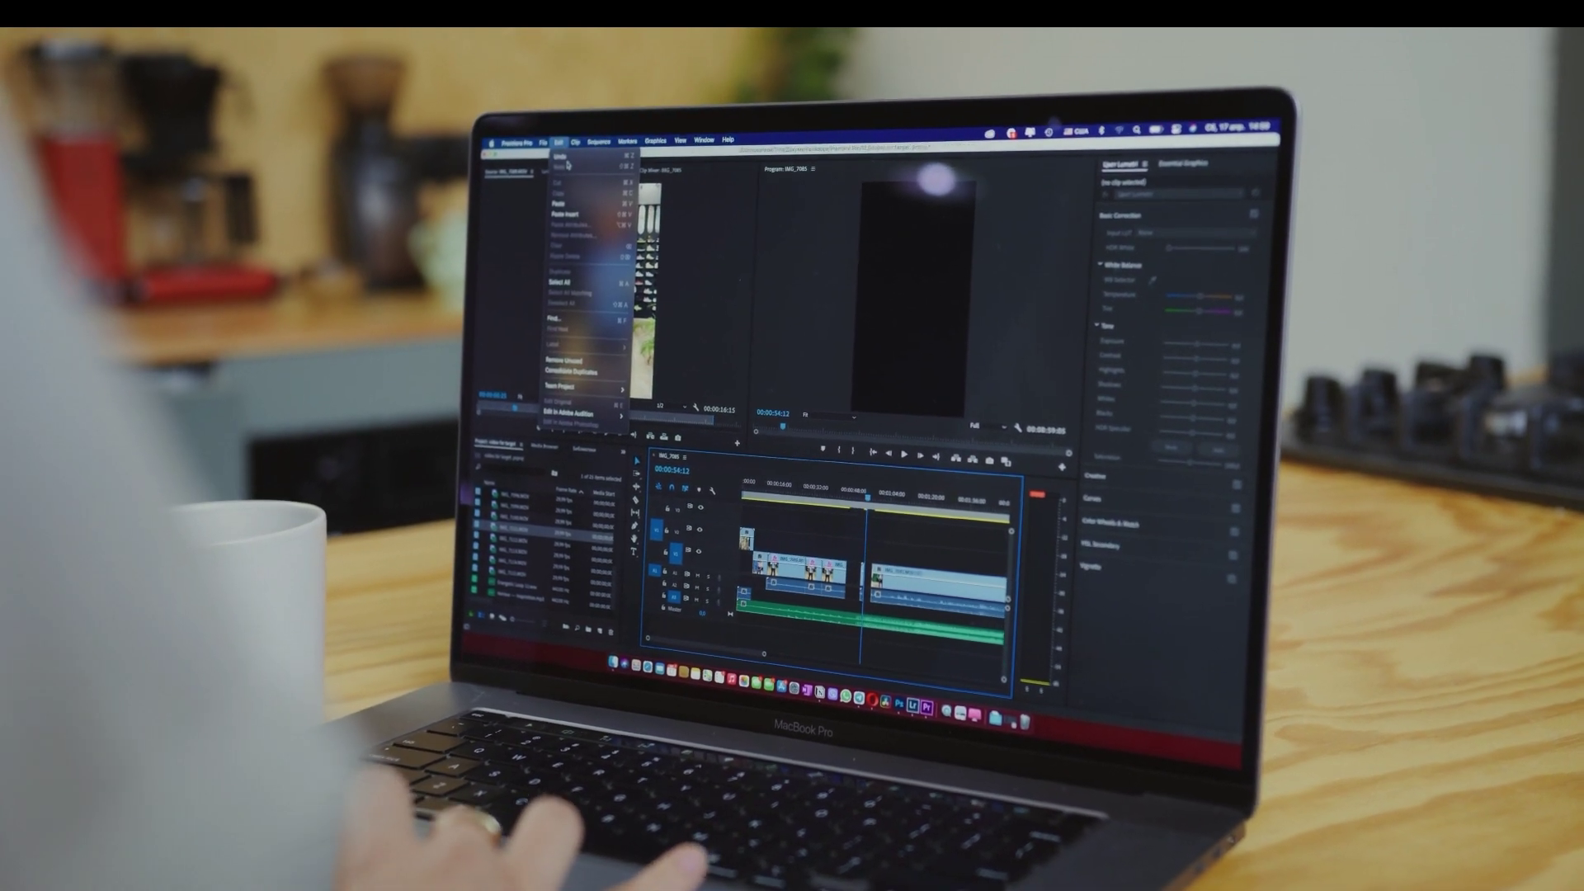
pyautogui.click(557, 156)
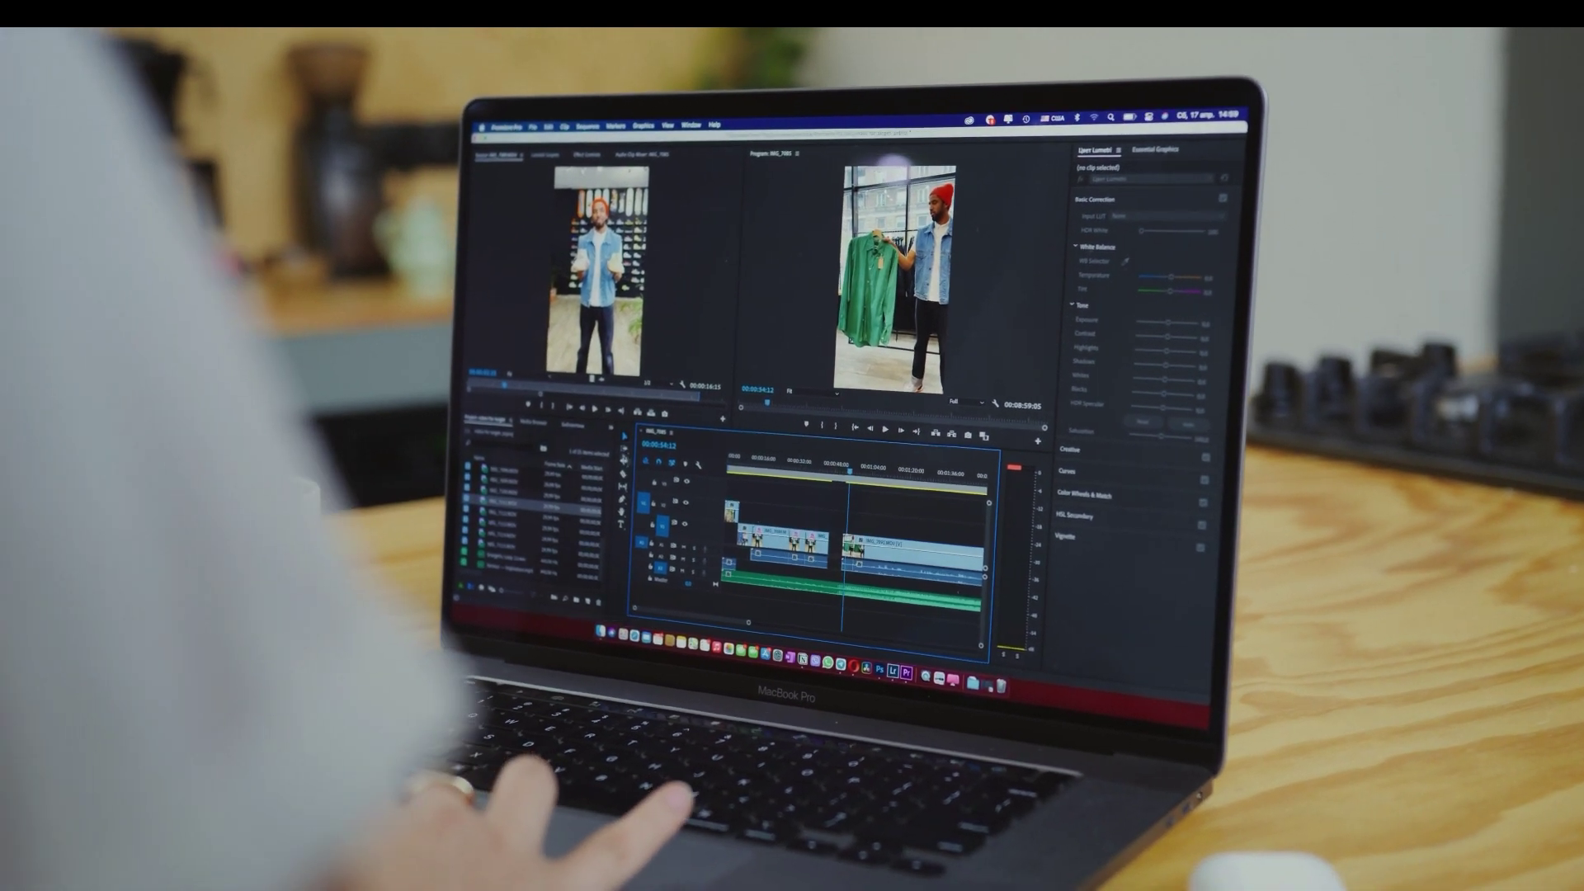
pyautogui.click(608, 439)
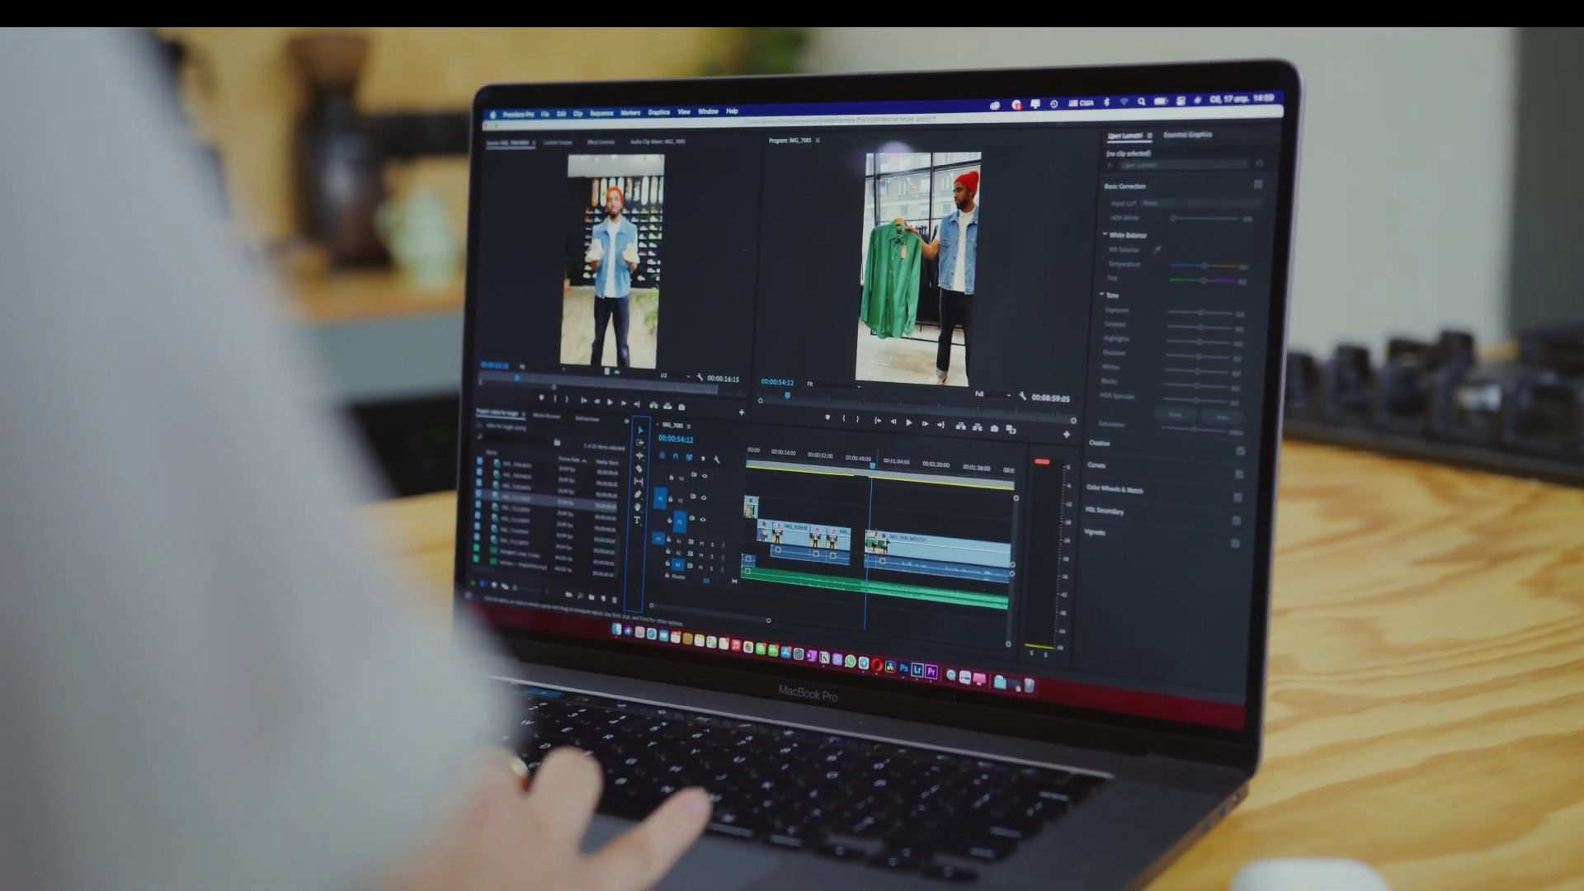